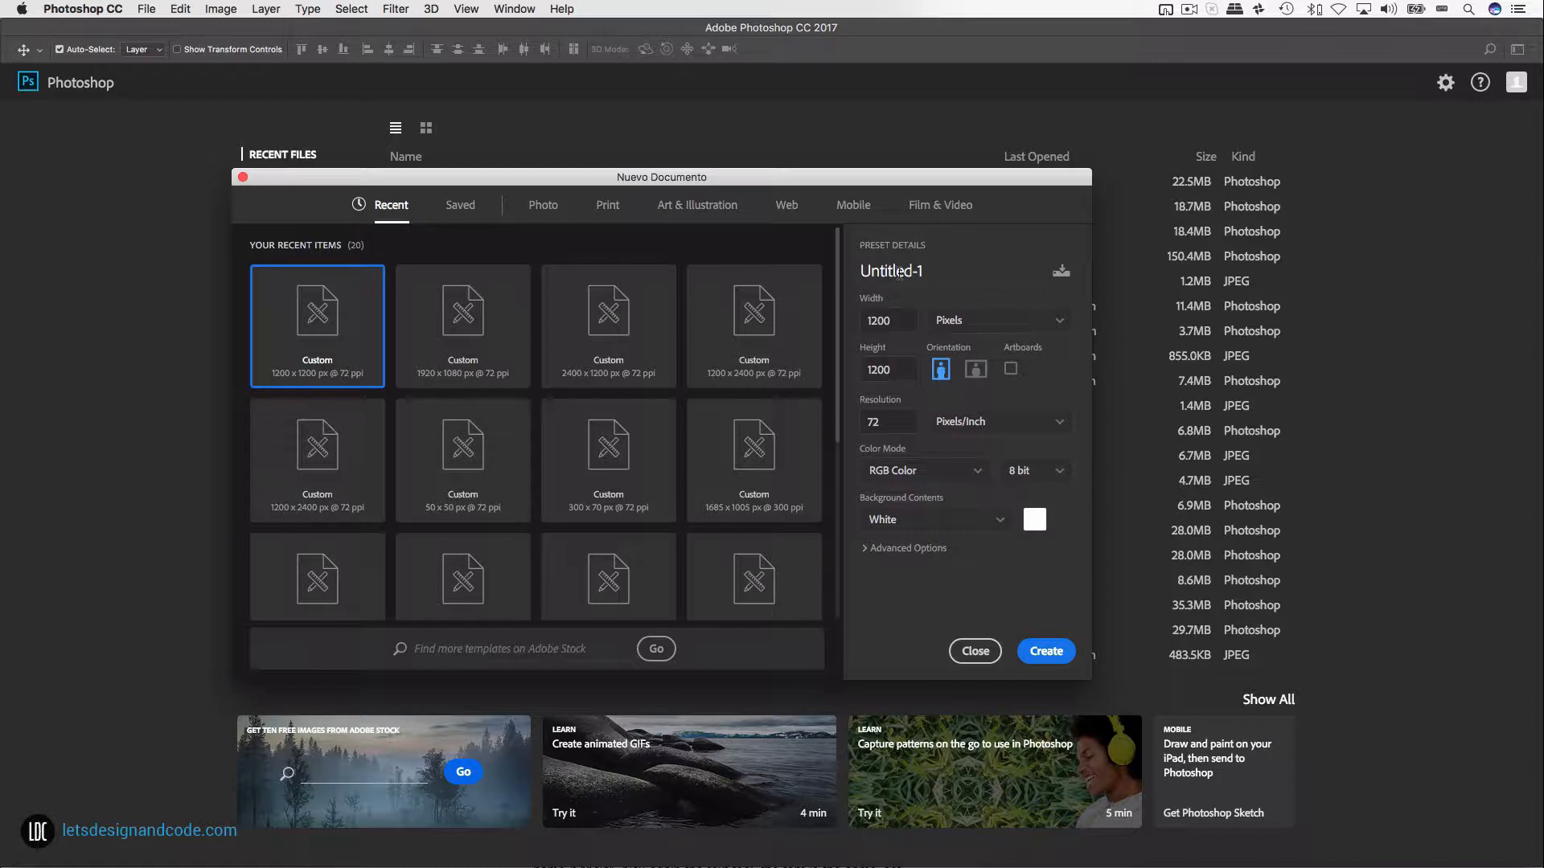
# Step: Name the new document Asia and set its width and height to 1200 each
pyautogui.click(899, 271)
pyautogui.write('Asia')
pyautogui.press('Tab')
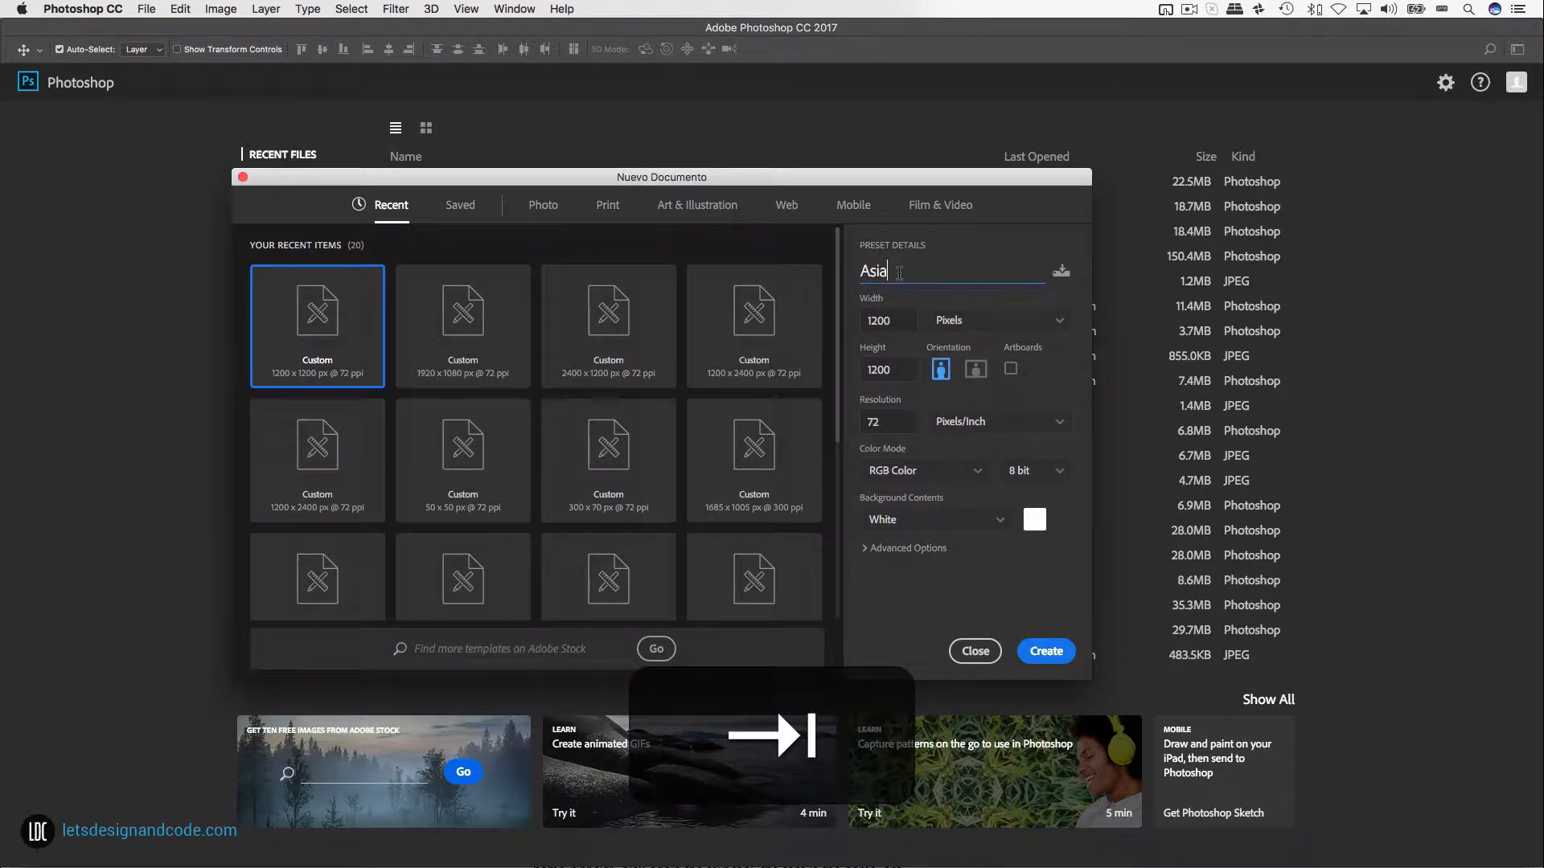
pyautogui.press('Tab')
pyautogui.write('1200')
pyautogui.press('Tab')
pyautogui.write('120')
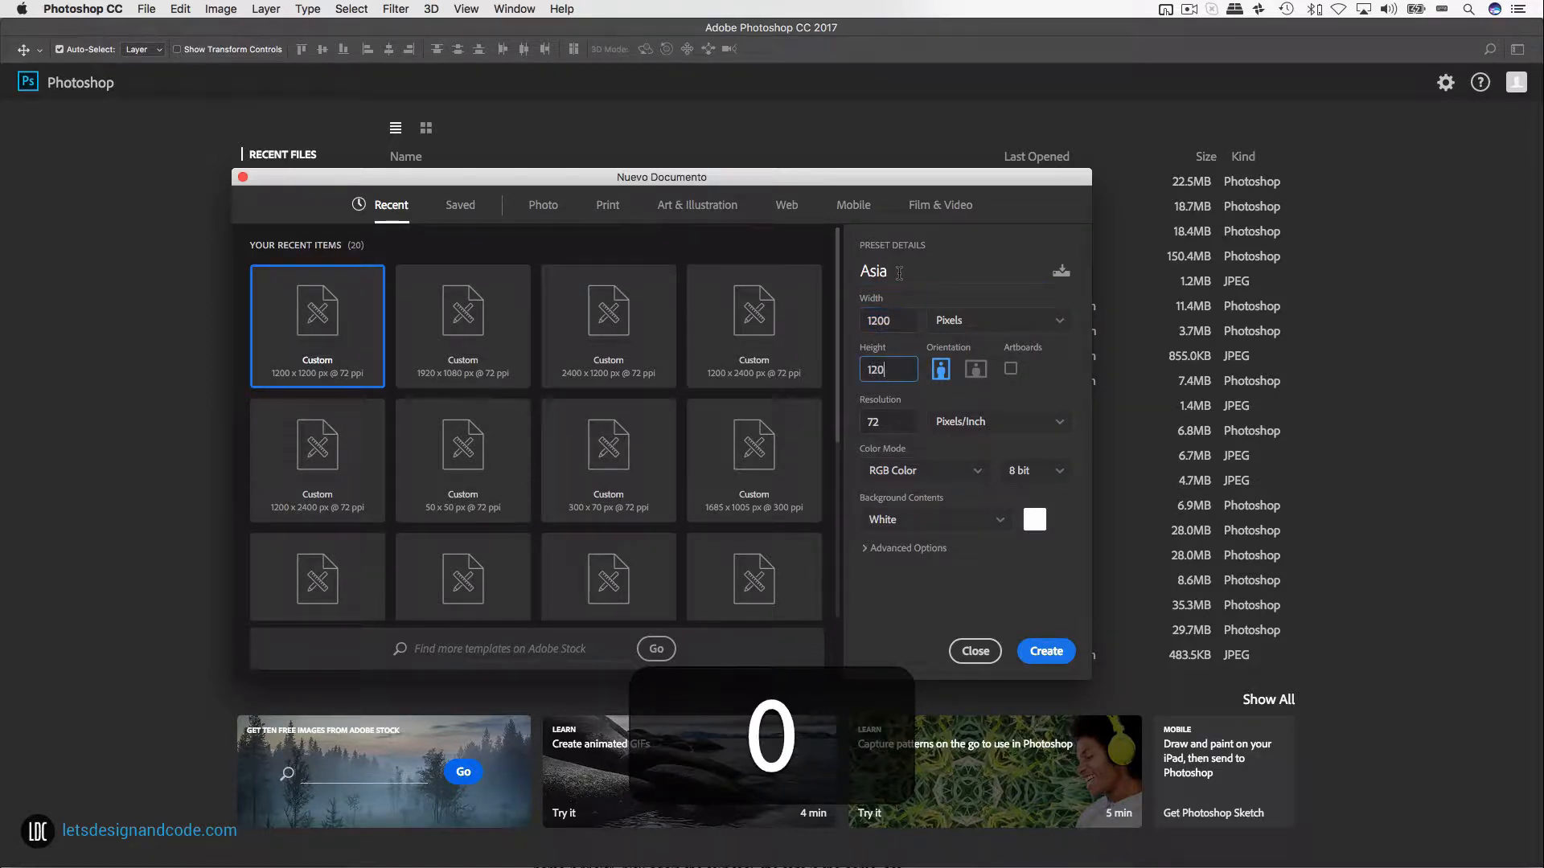
pyautogui.write('0')
# Step: Choose Pixels as the size unit and RGB Color as the color mode, keep the resolution at 72, and create the document
pyautogui.click(989, 320)
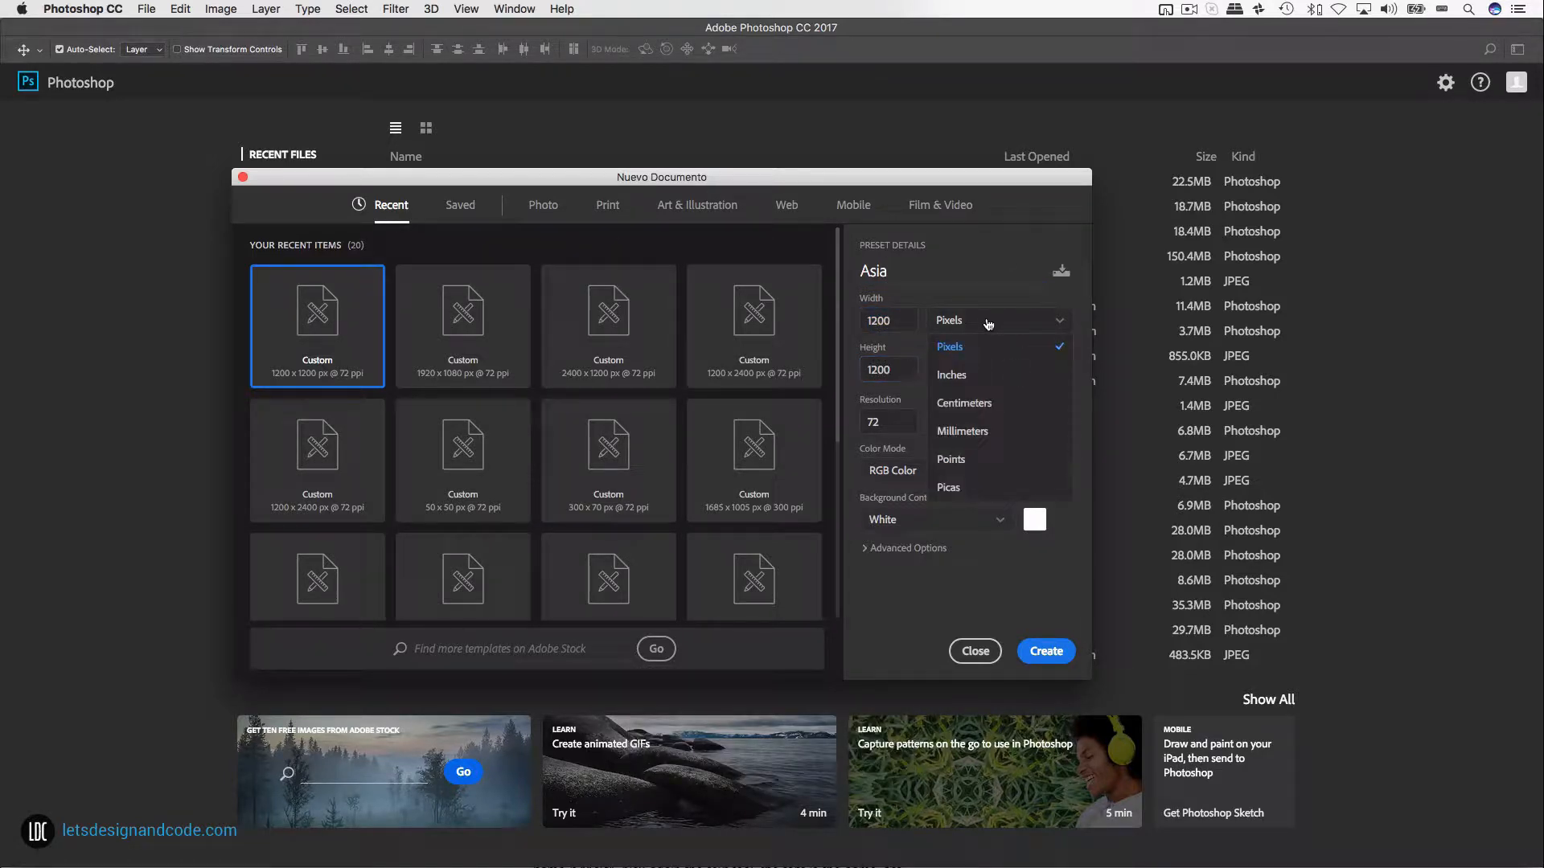
pyautogui.click(972, 347)
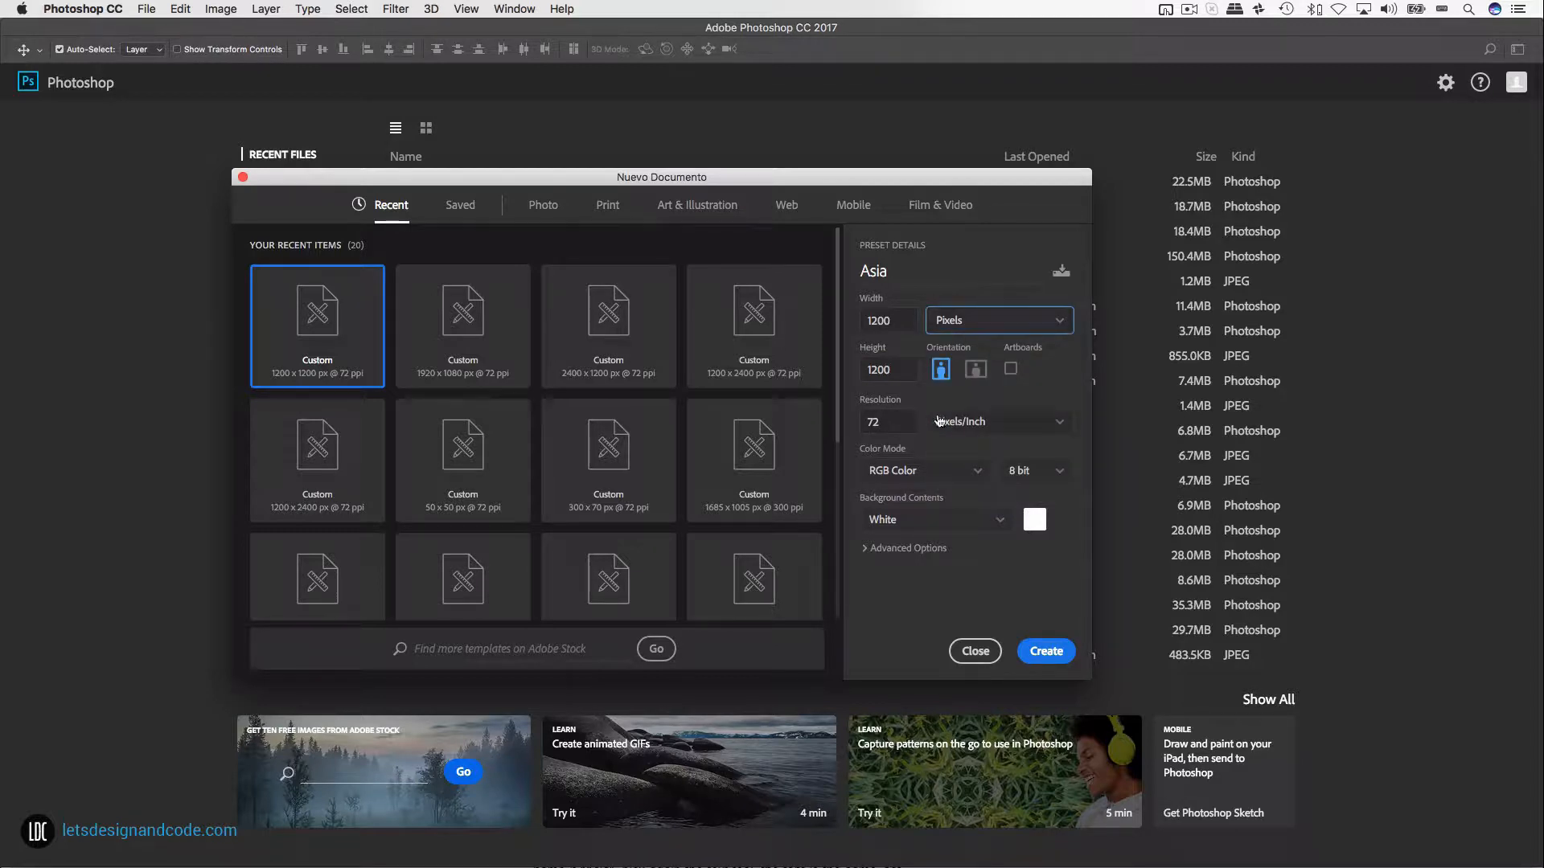
pyautogui.click(891, 419)
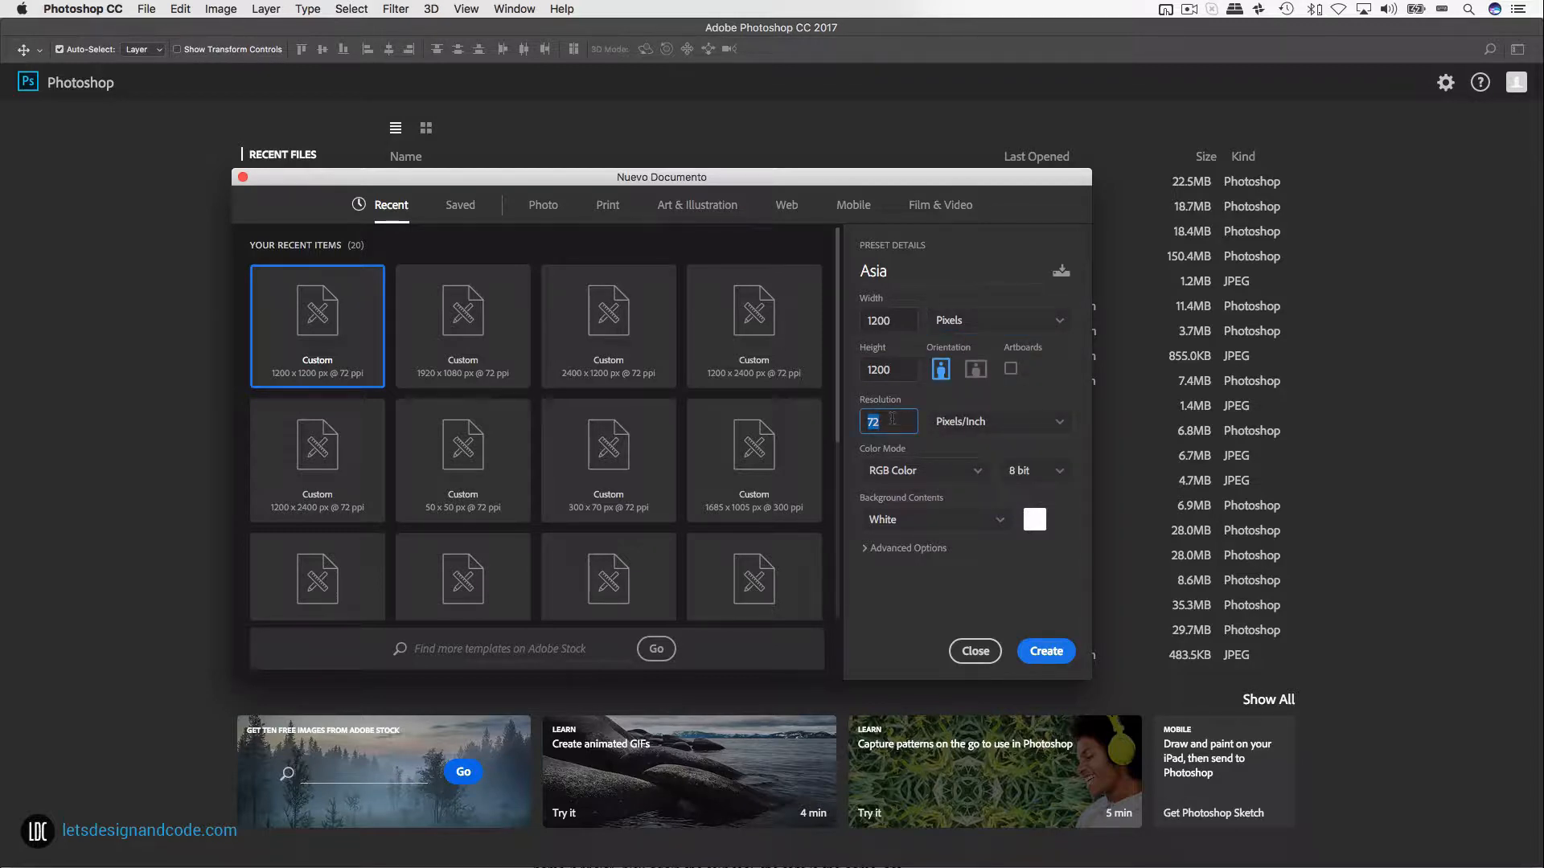
pyautogui.click(935, 452)
pyautogui.click(979, 472)
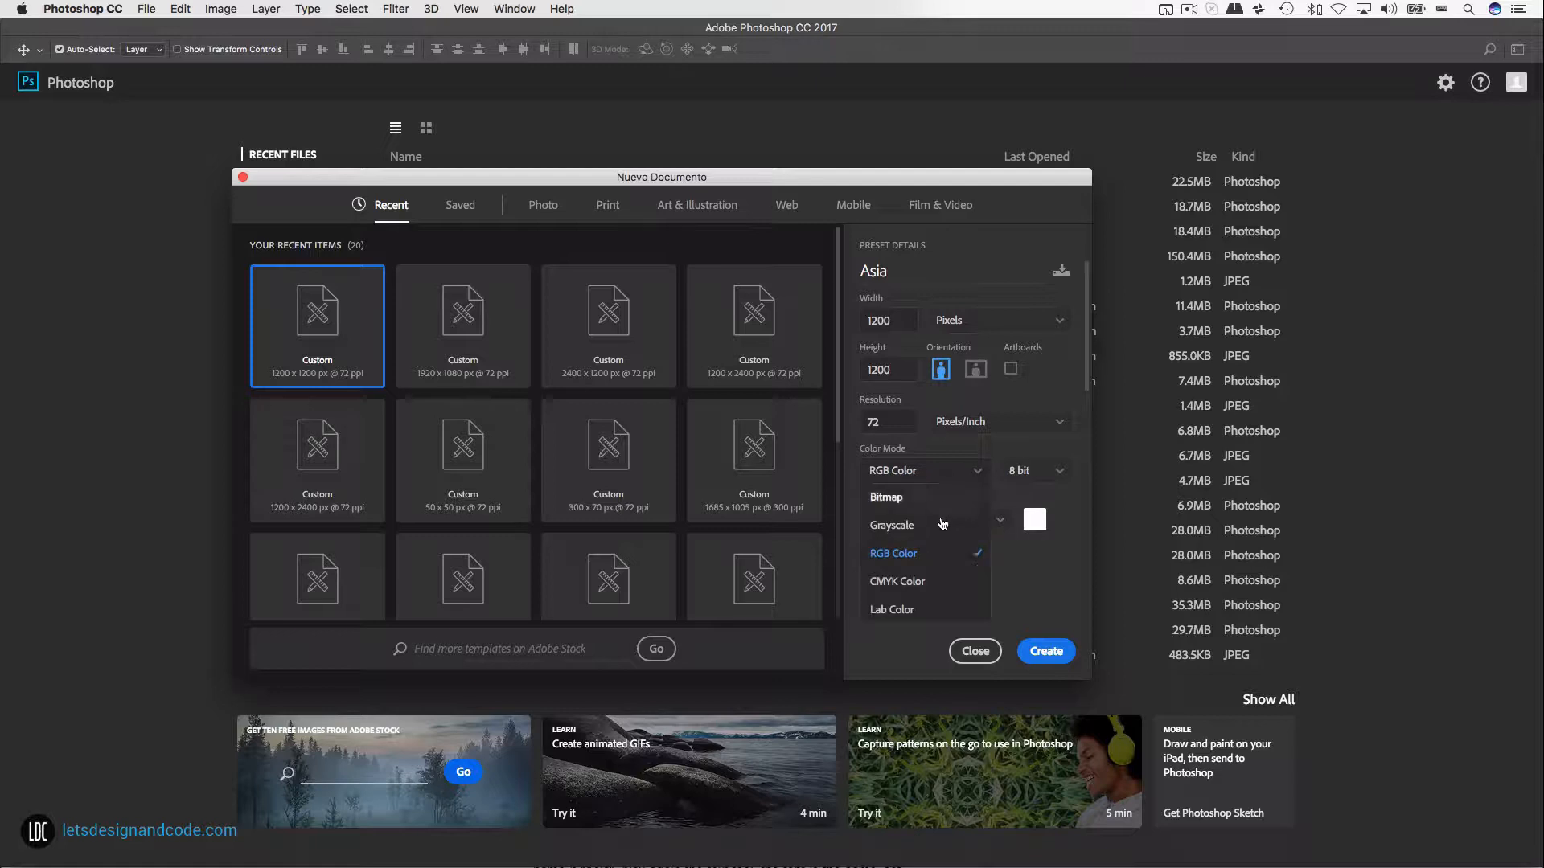
pyautogui.click(915, 556)
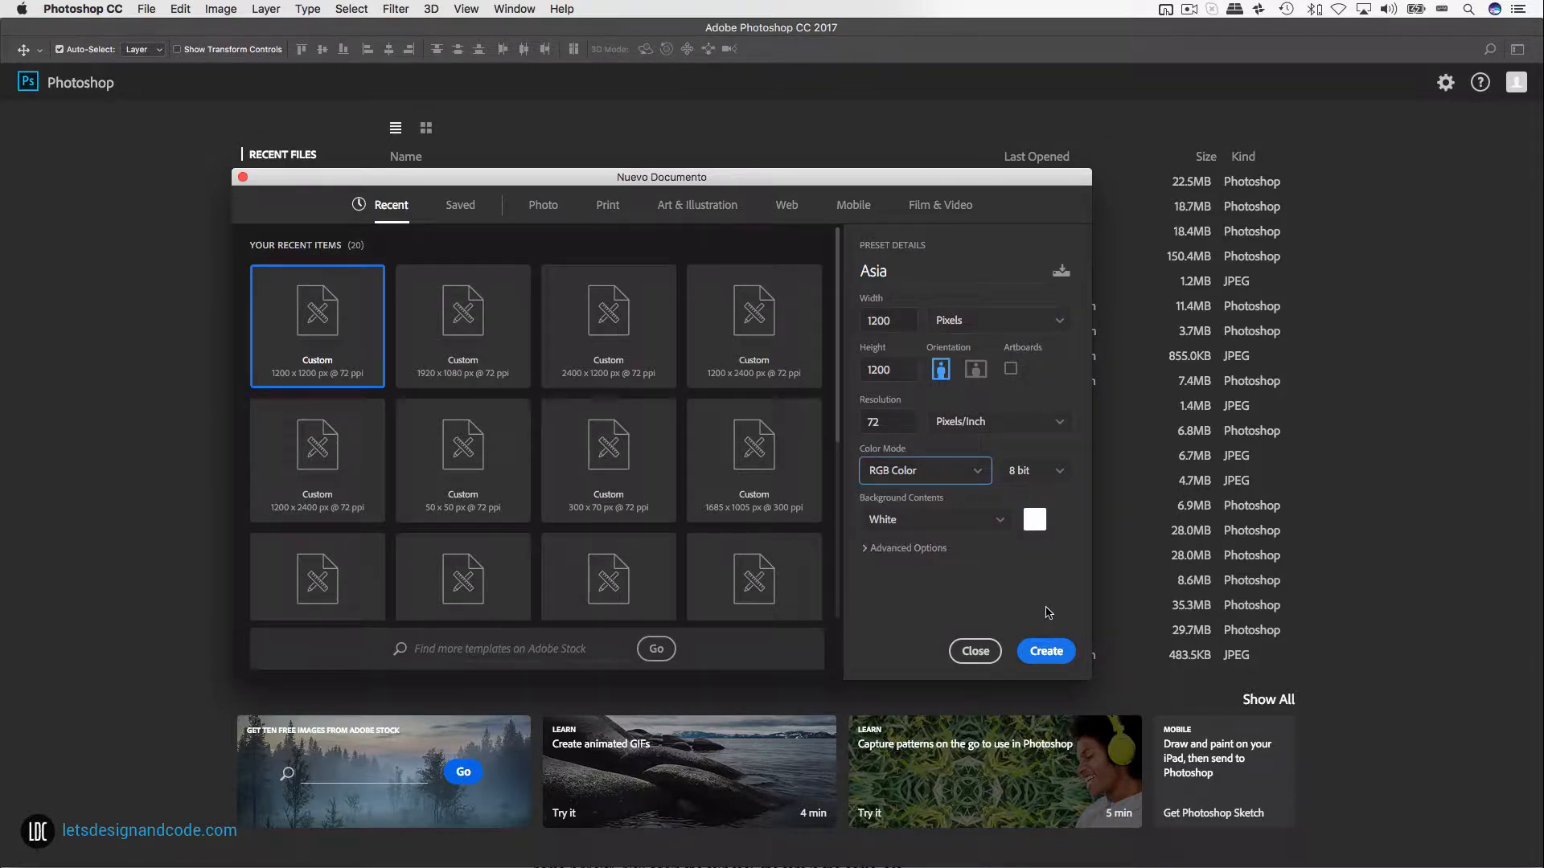
pyautogui.click(1043, 650)
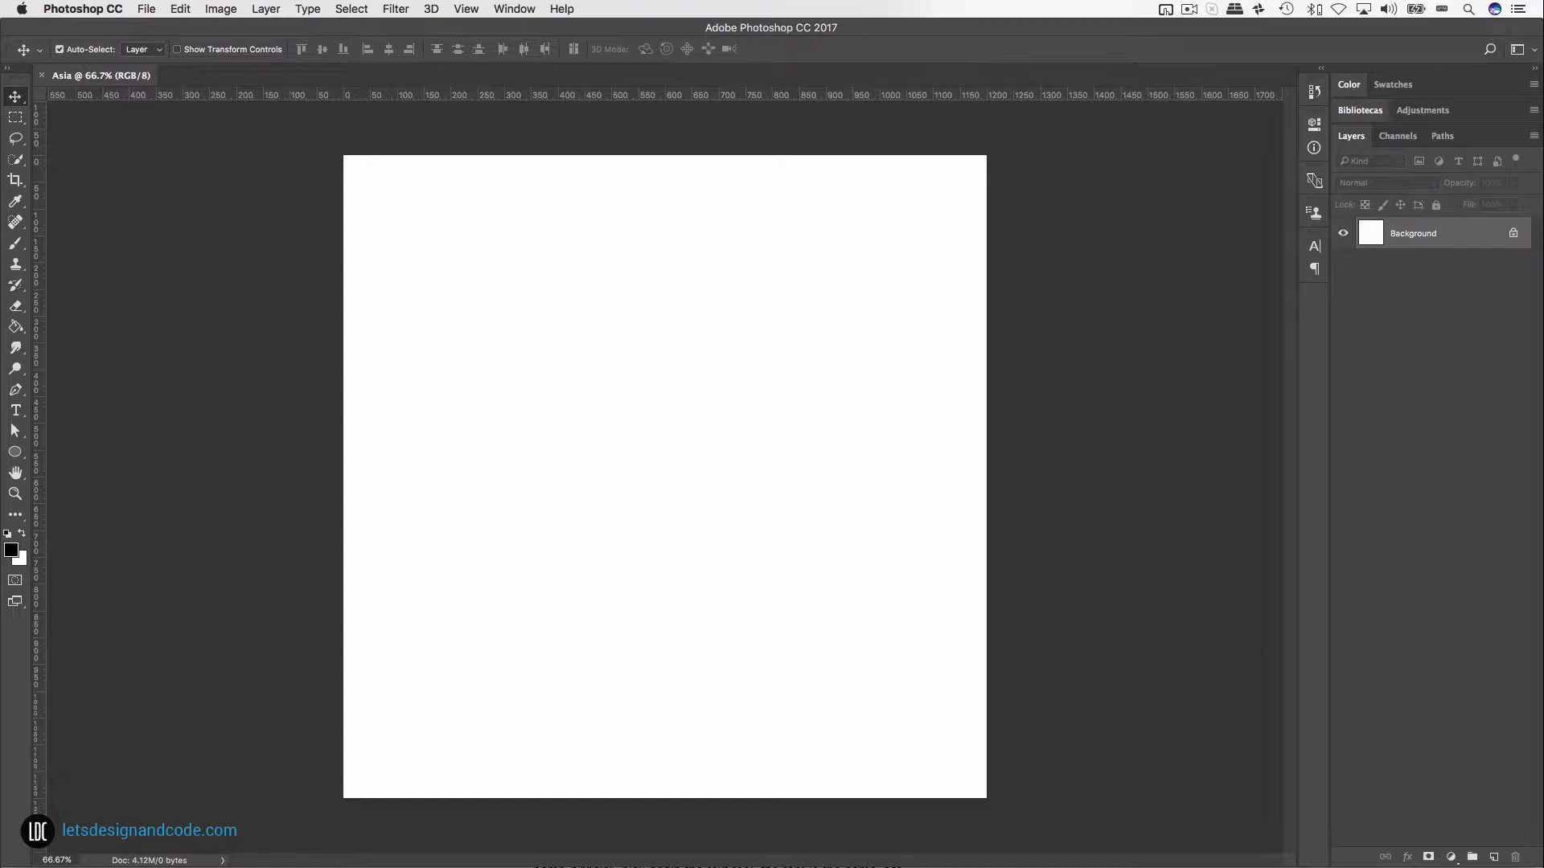
# Step: Place the children-1807511 photo in the document and scale it proportionally from its center to about 153% so it covers the canvas
pyautogui.moveTo(561, 442); pyautogui.dragTo(685, 464)
pyautogui.scroll(-4, 920, 359)
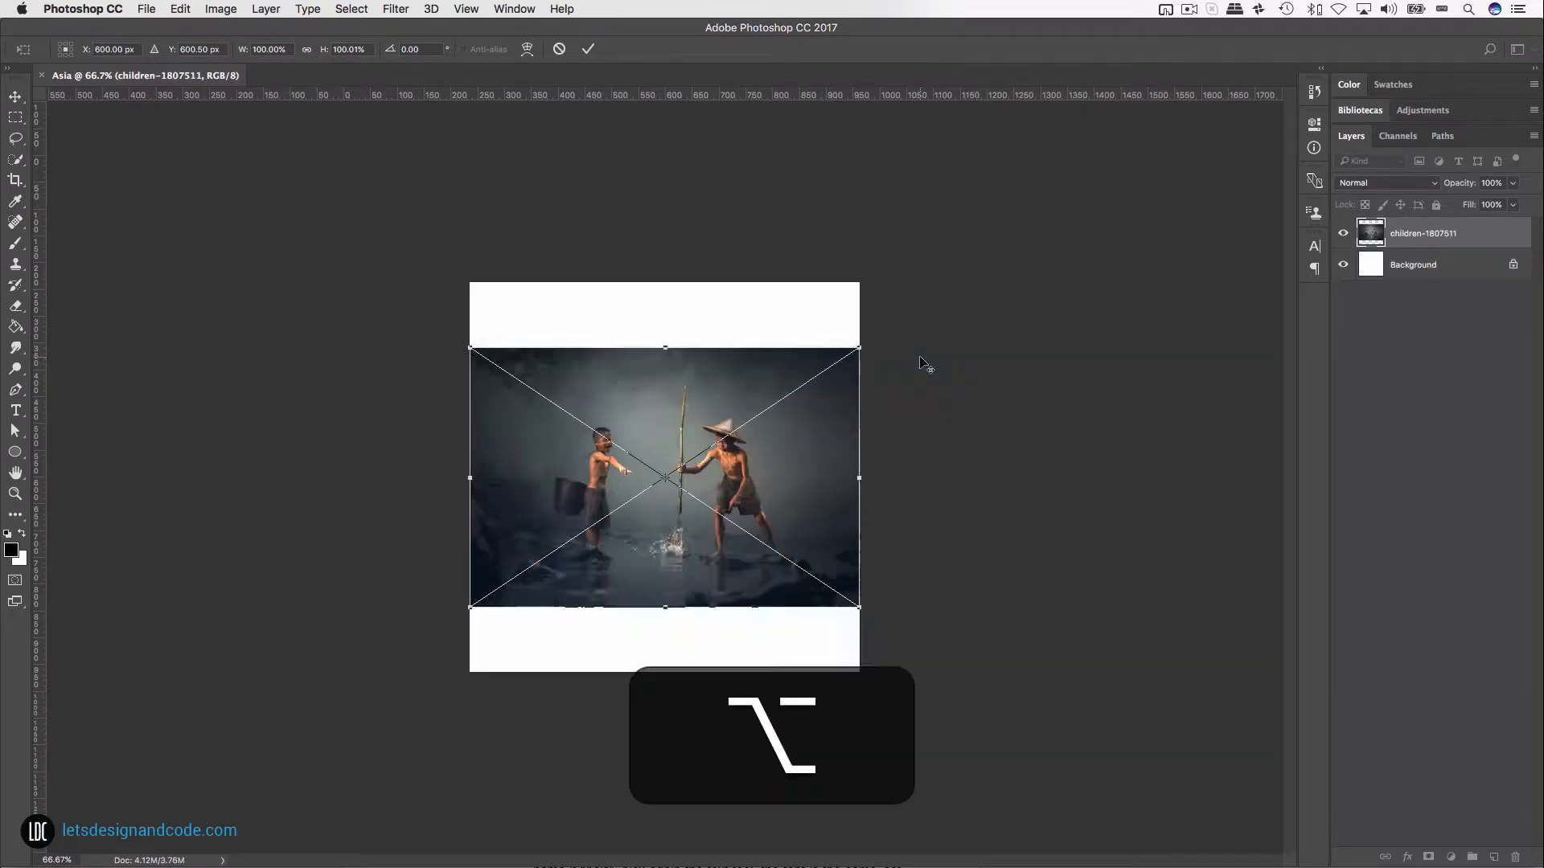
pyautogui.moveTo(799, 391); pyautogui.dragTo(865, 384)
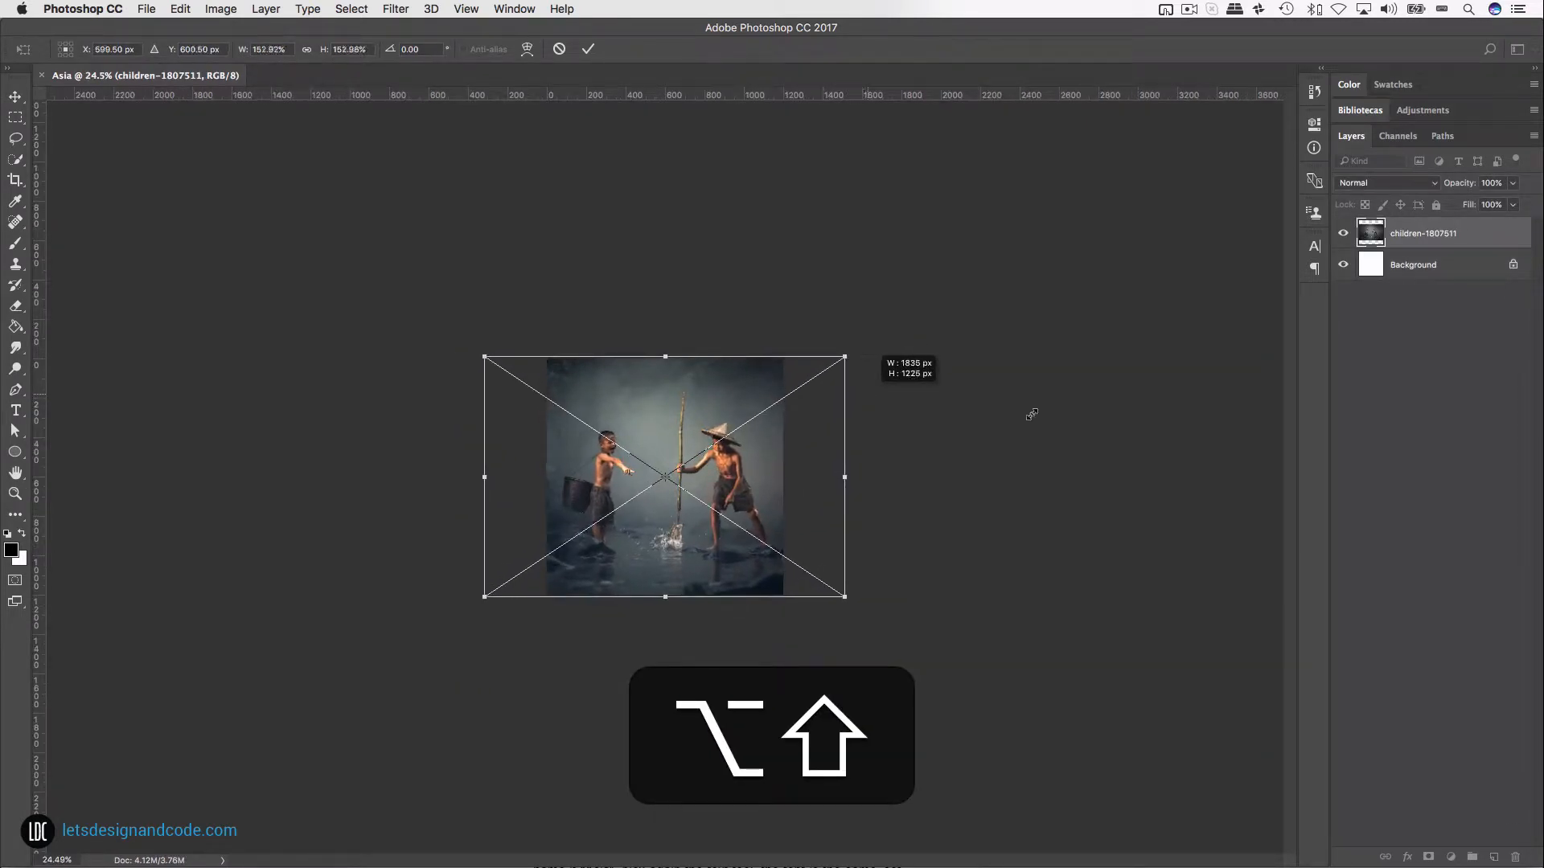
pyautogui.press('Return')
pyautogui.press('super+0')
# Step: Rename the children-1807511 layer to Picture
pyautogui.doubleClick(1417, 232)
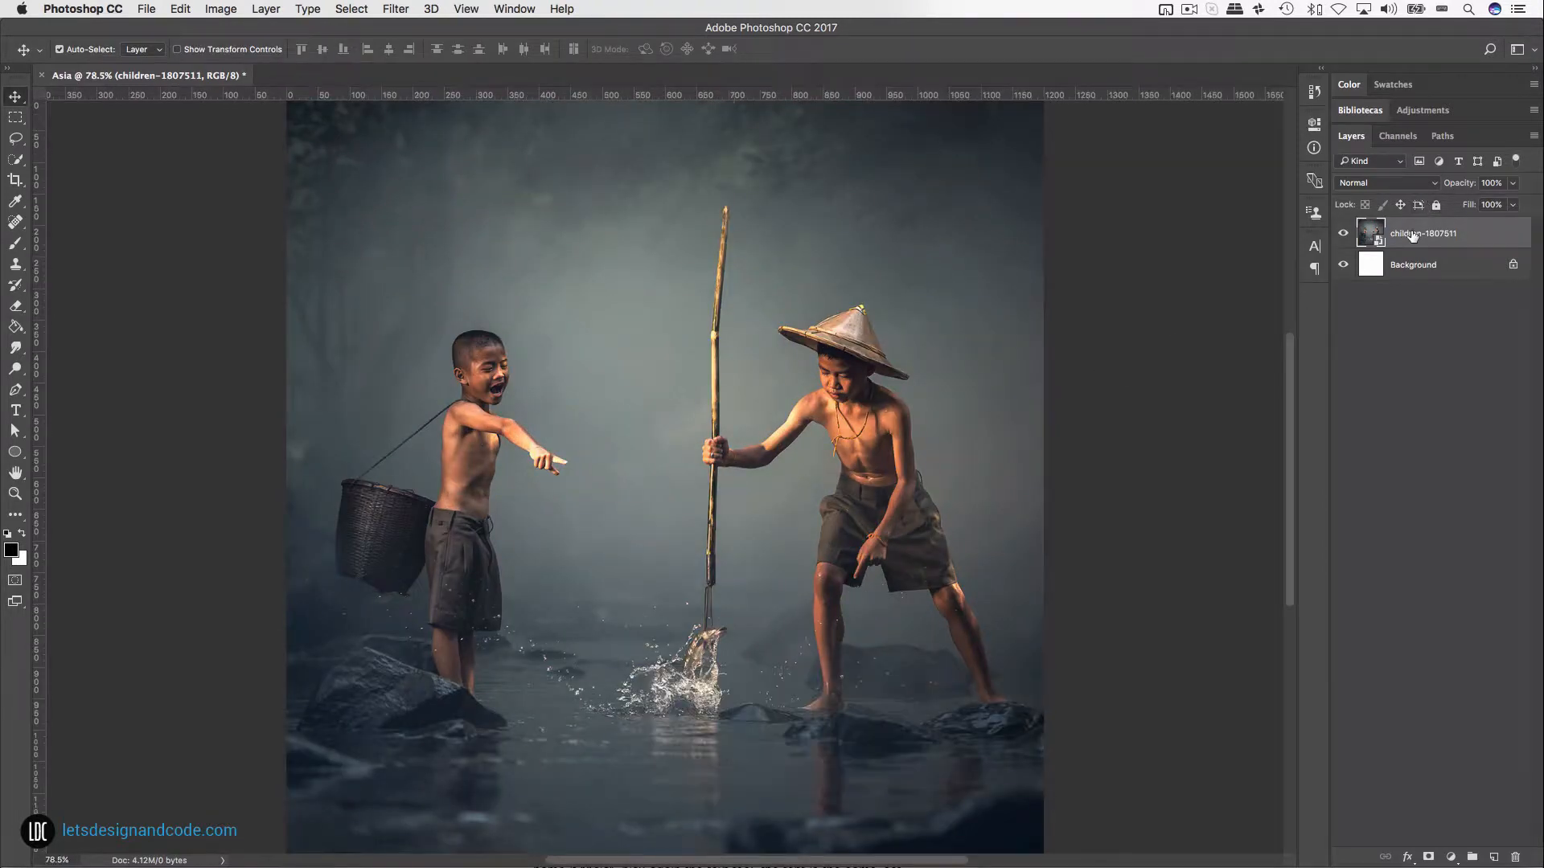
pyautogui.write('Picture')
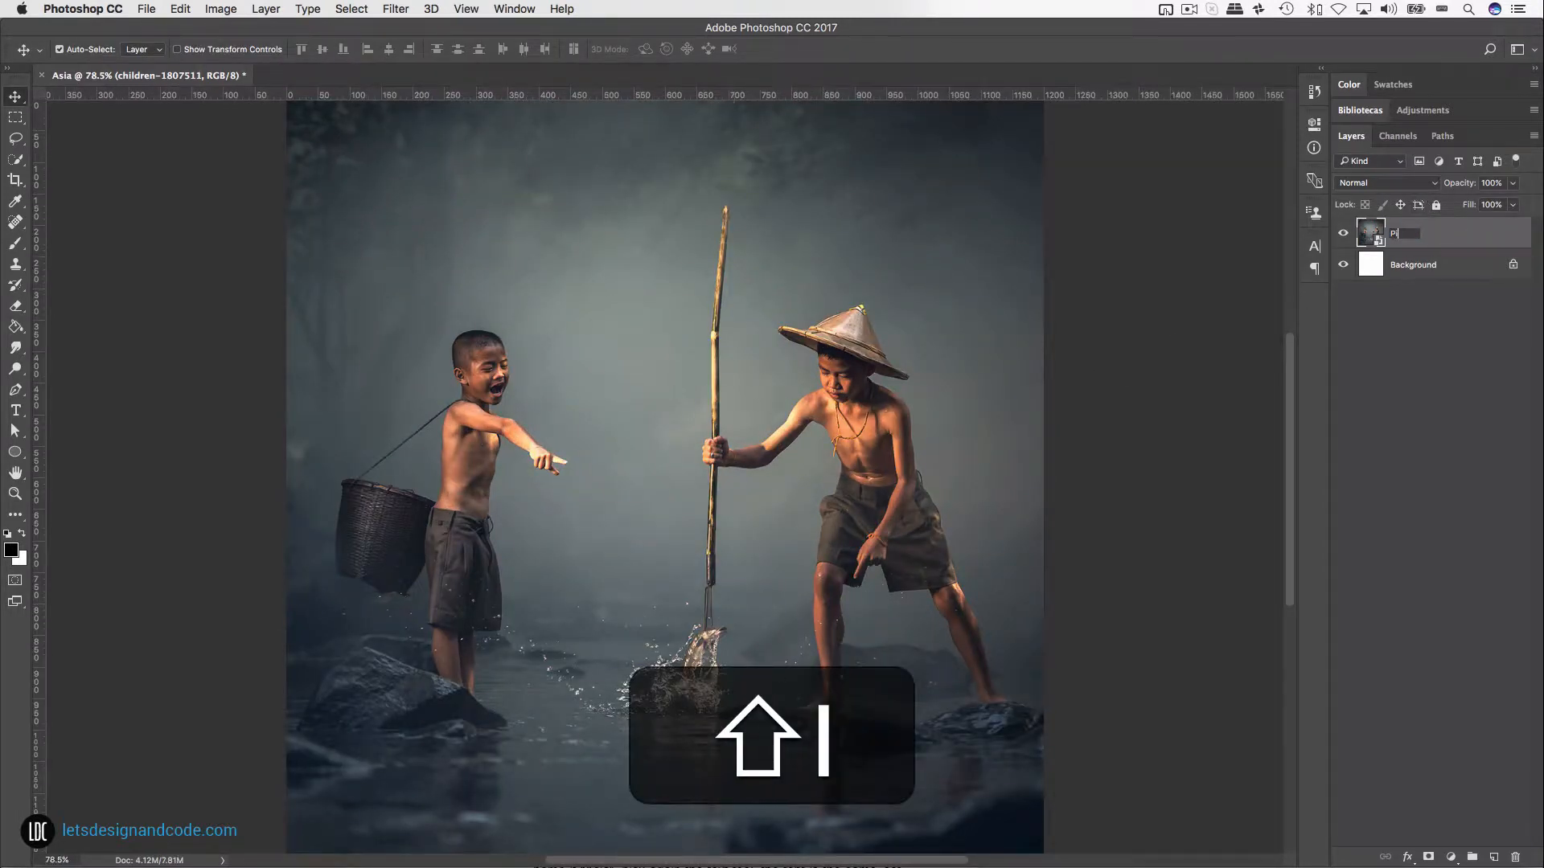
pyautogui.press('Return')
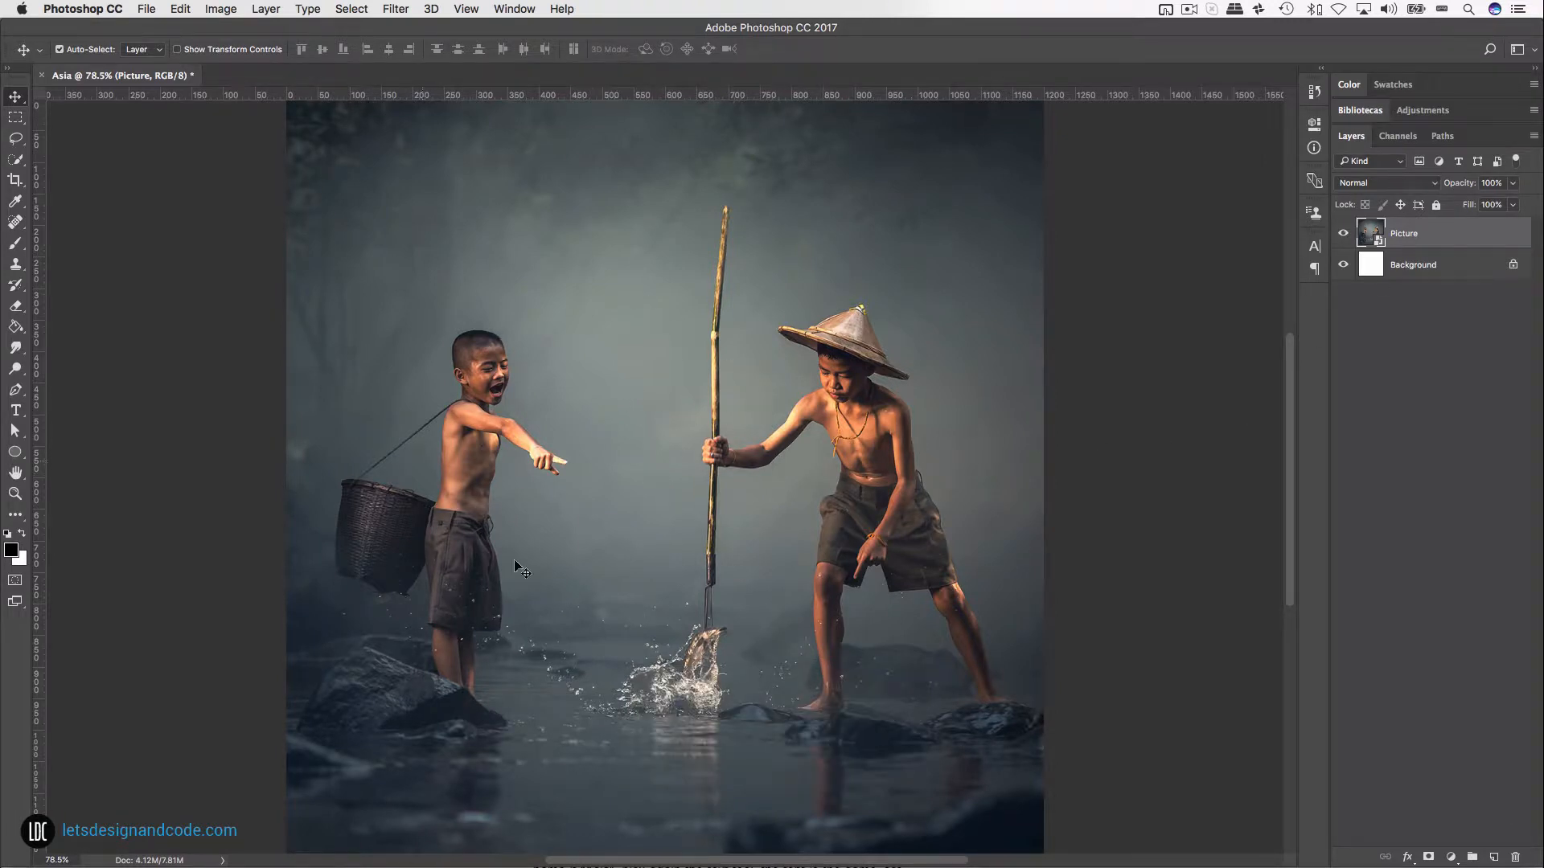
# Step: Scale the Picture layer proportionally to about 155% so it extends past the canvas edges
pyautogui.scroll(-3, 730, 514)
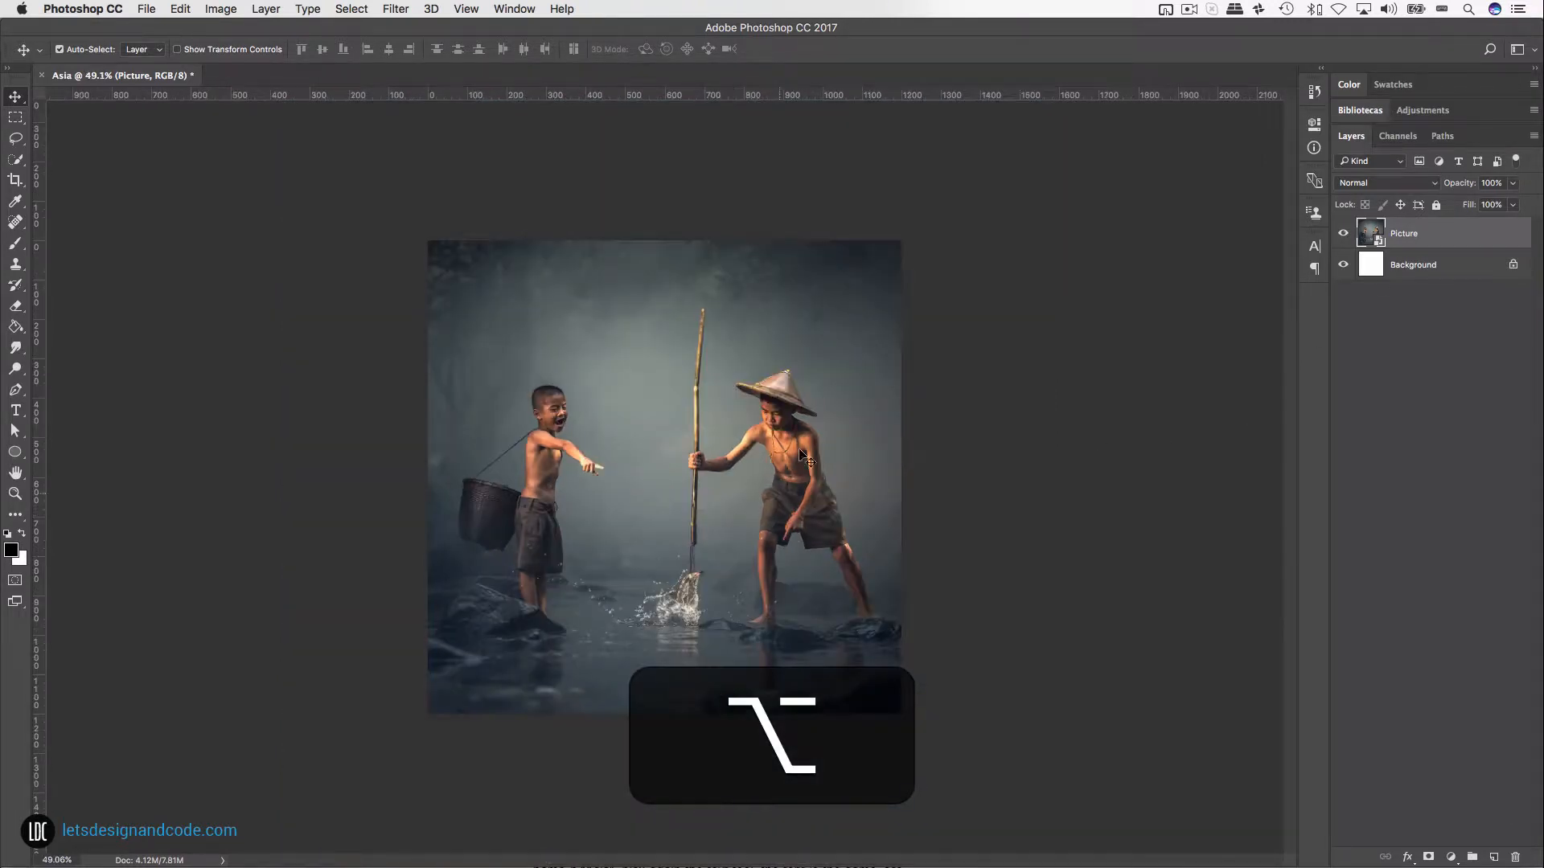
pyautogui.press('alt+super+t')
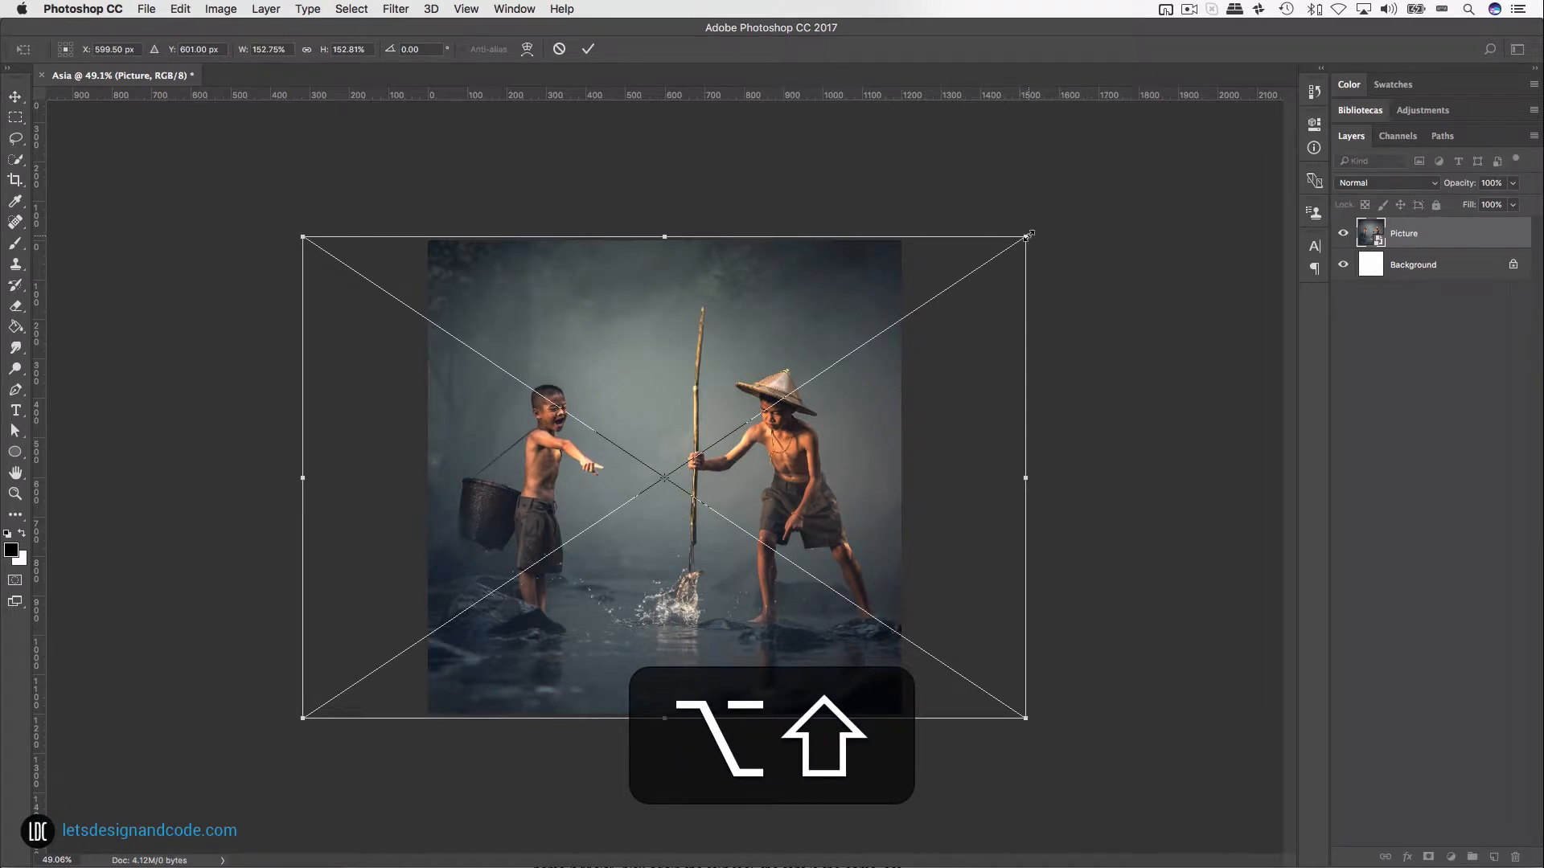
pyautogui.moveTo(1027, 238)
pyautogui.mouseDown()
pyautogui.moveTo(1010, 246)
pyautogui.moveTo(1034, 233)
pyautogui.mouseUp()
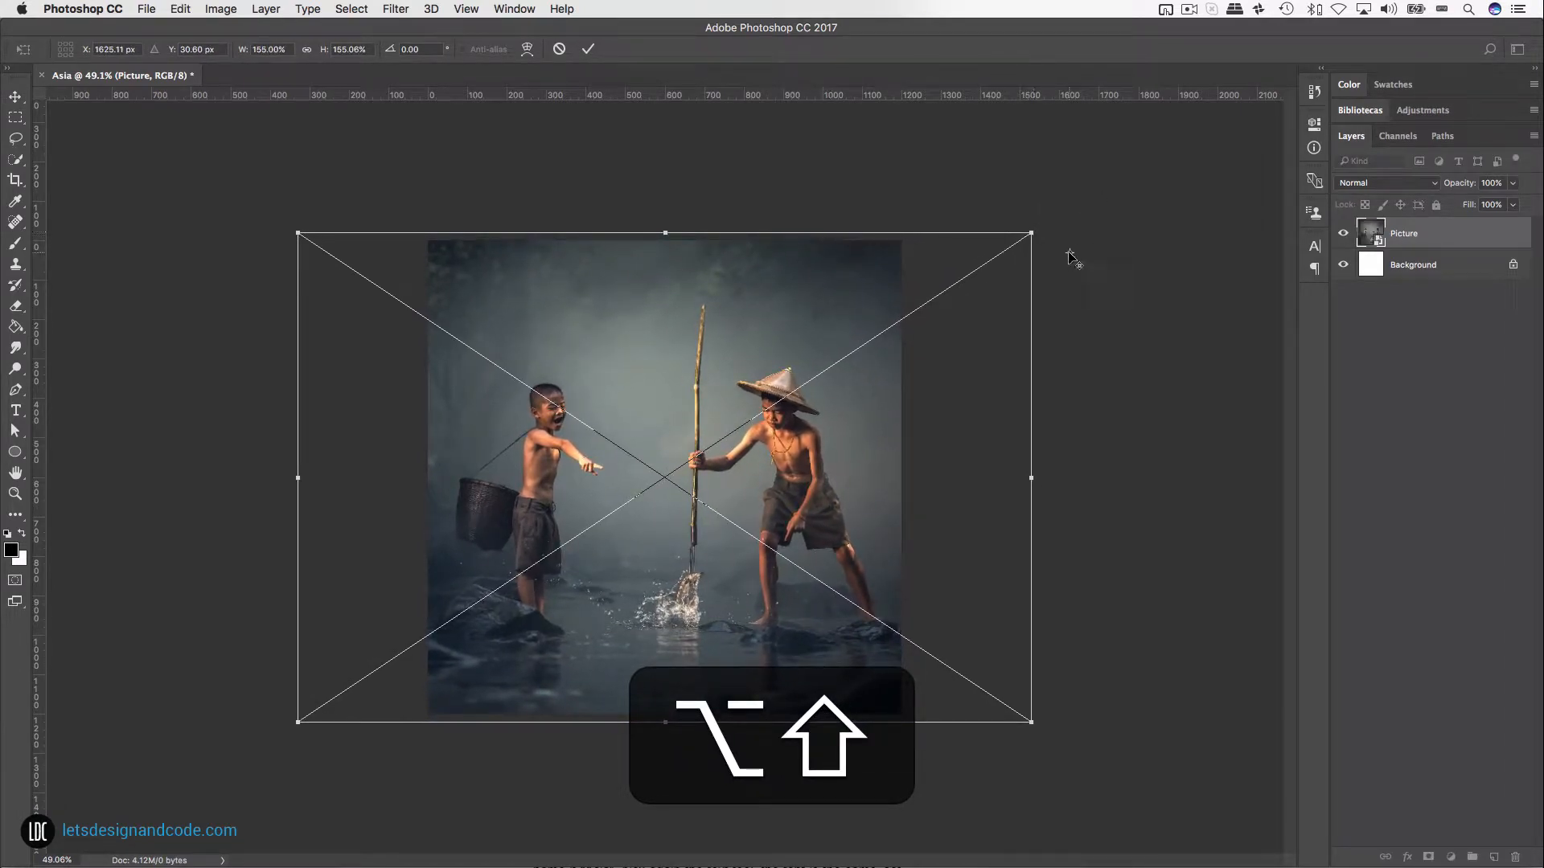
pyautogui.press('Return')
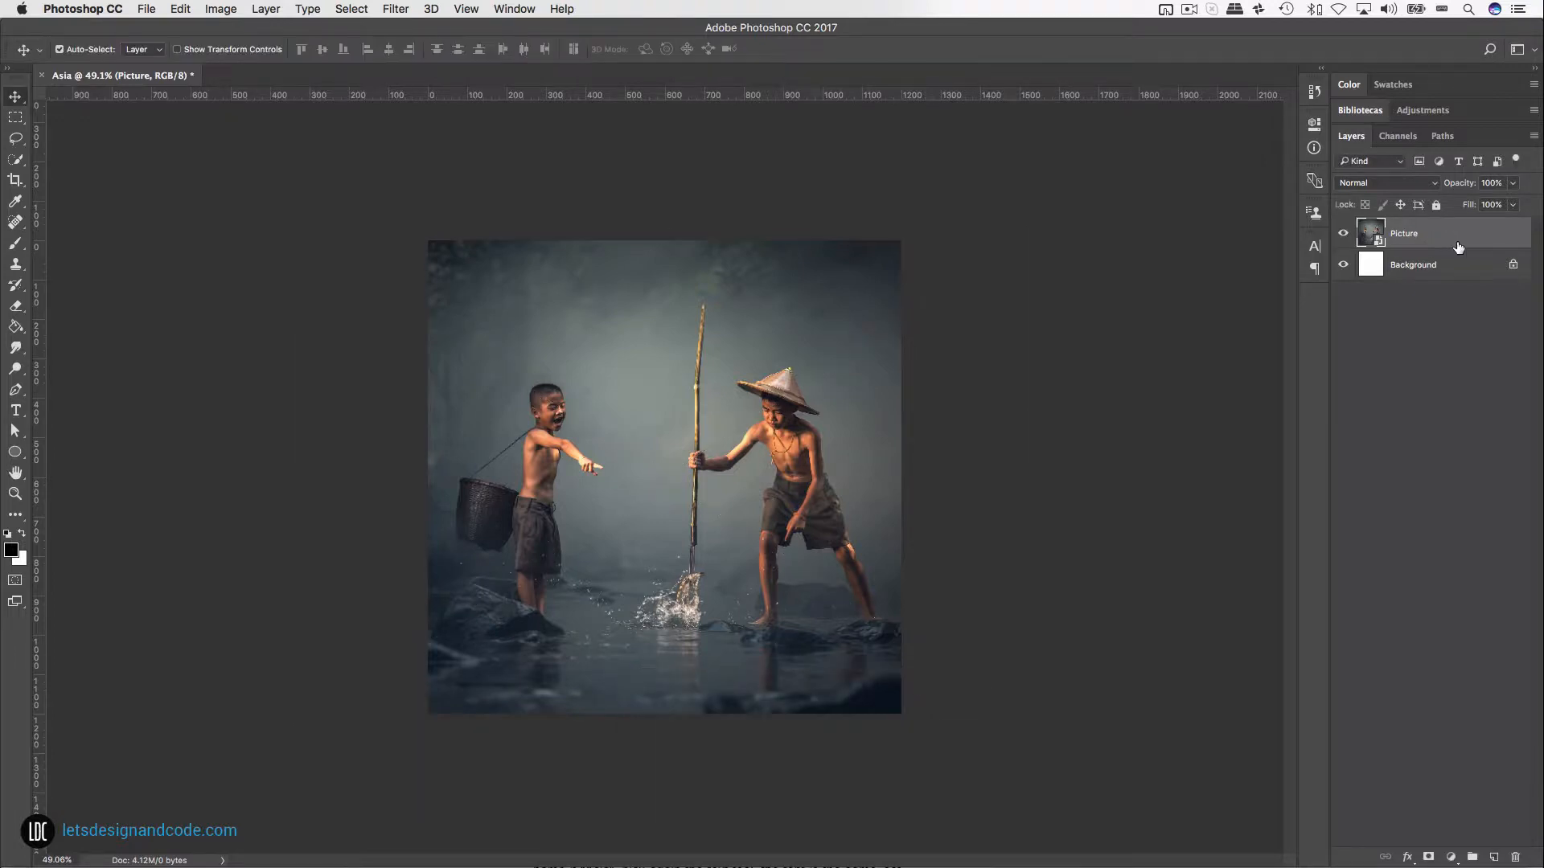
# Step: Add a new layer above Picture and set the Type tool to Montserrat ExtraLight at 78 pt
pyautogui.press('t')
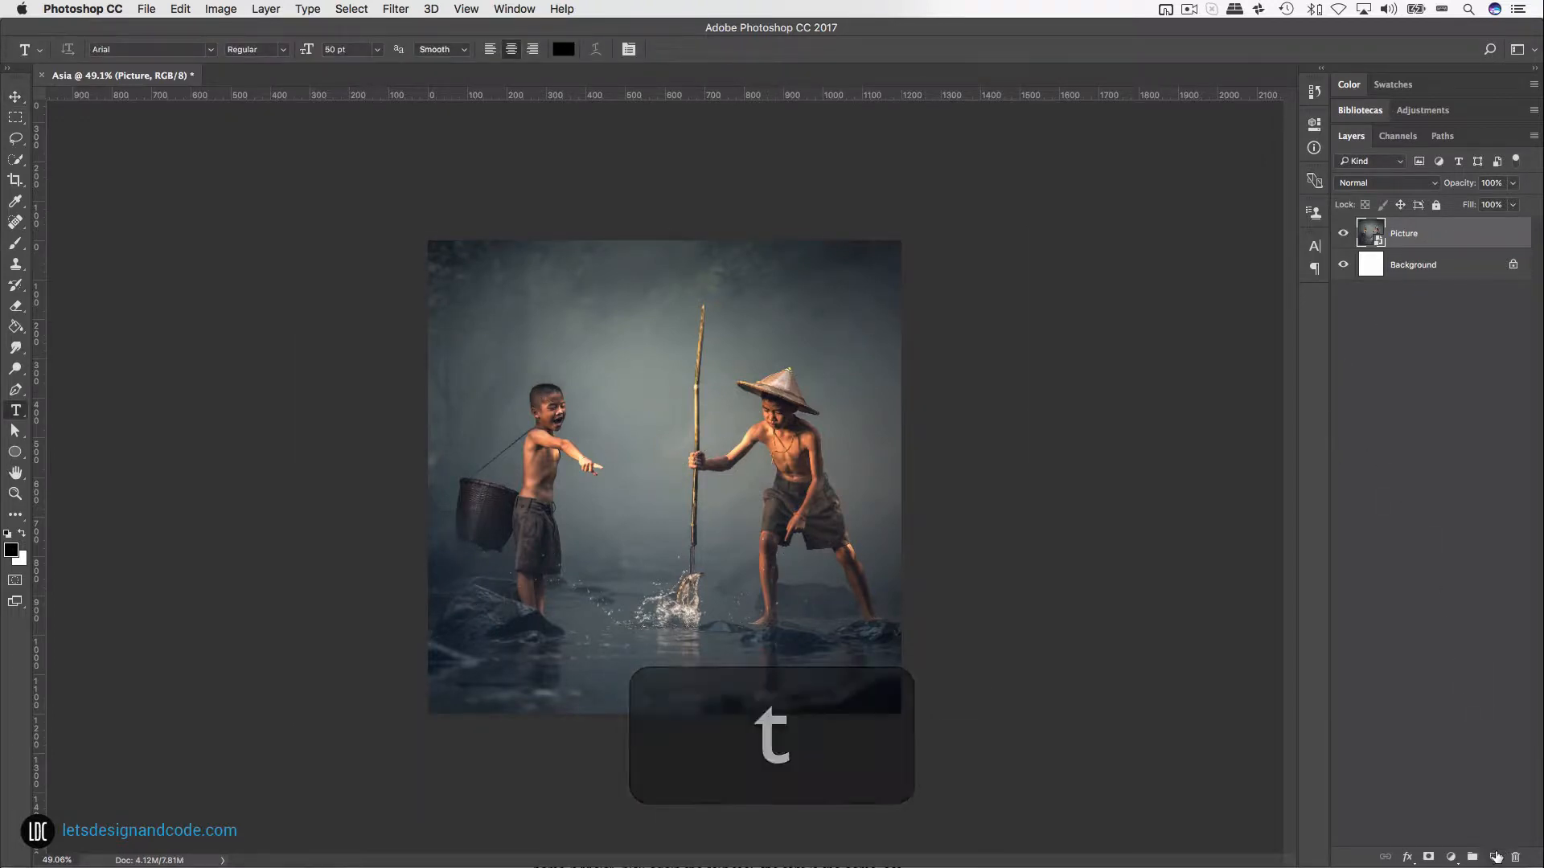
pyautogui.click(1493, 858)
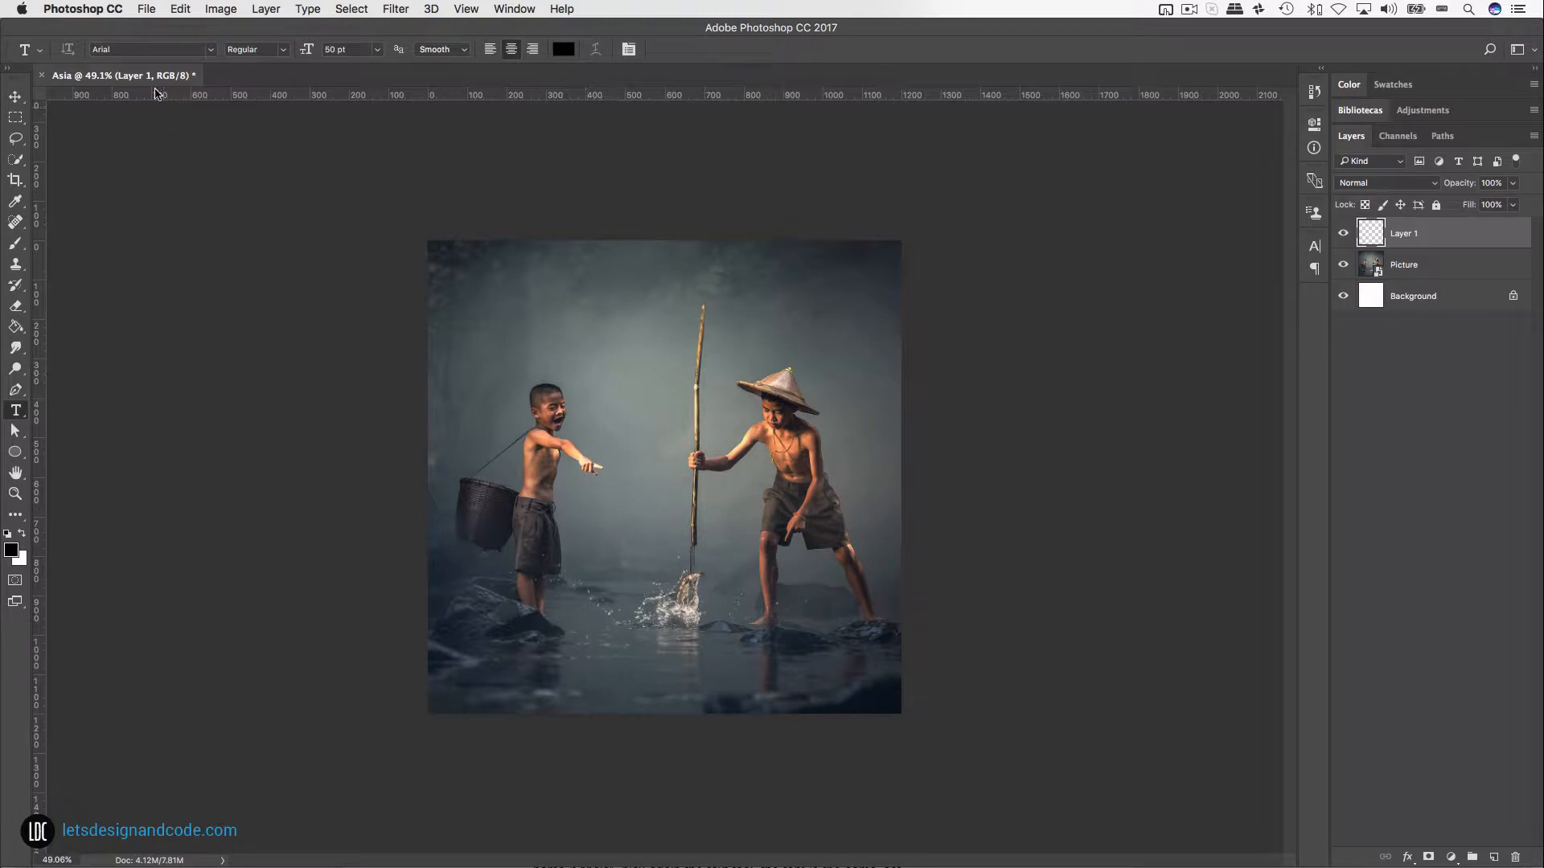
pyautogui.write('monte')
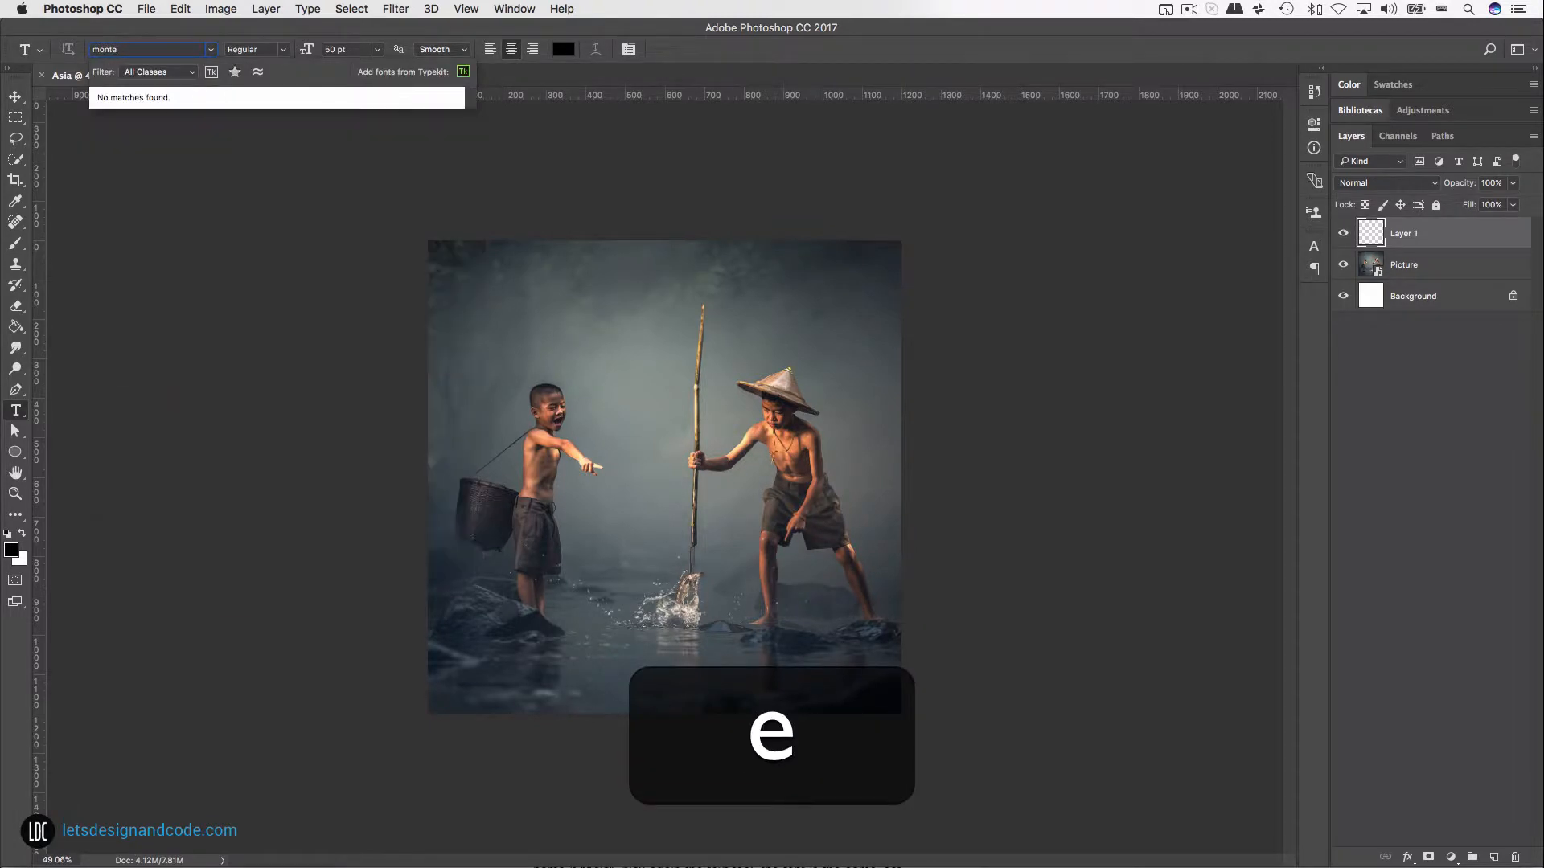
pyautogui.write('i')
pyautogui.press('BackSpace')
pyautogui.press('BackSpace')
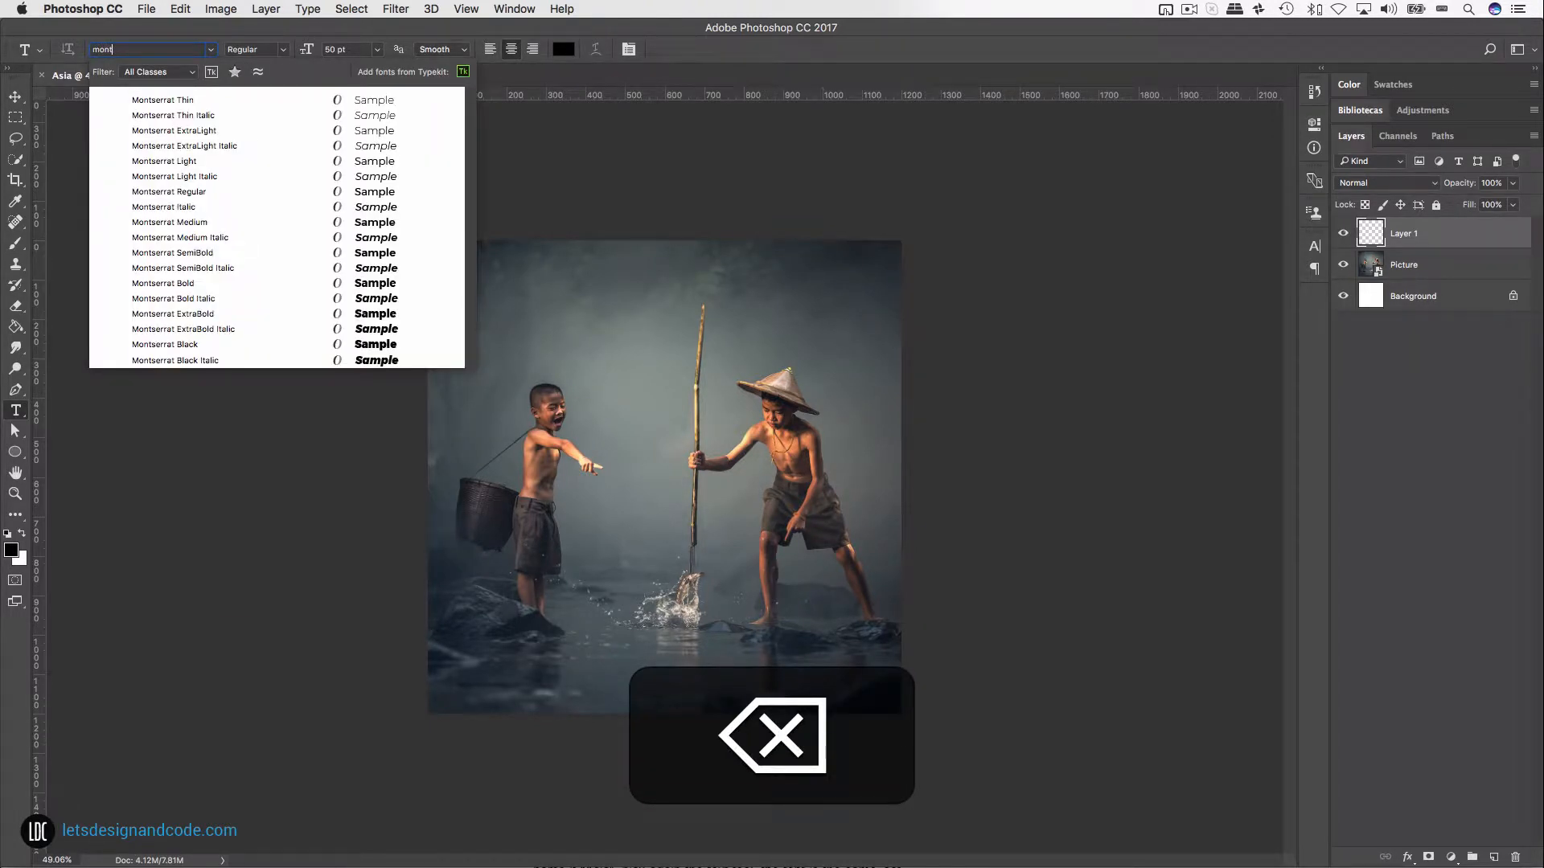
pyautogui.click(179, 130)
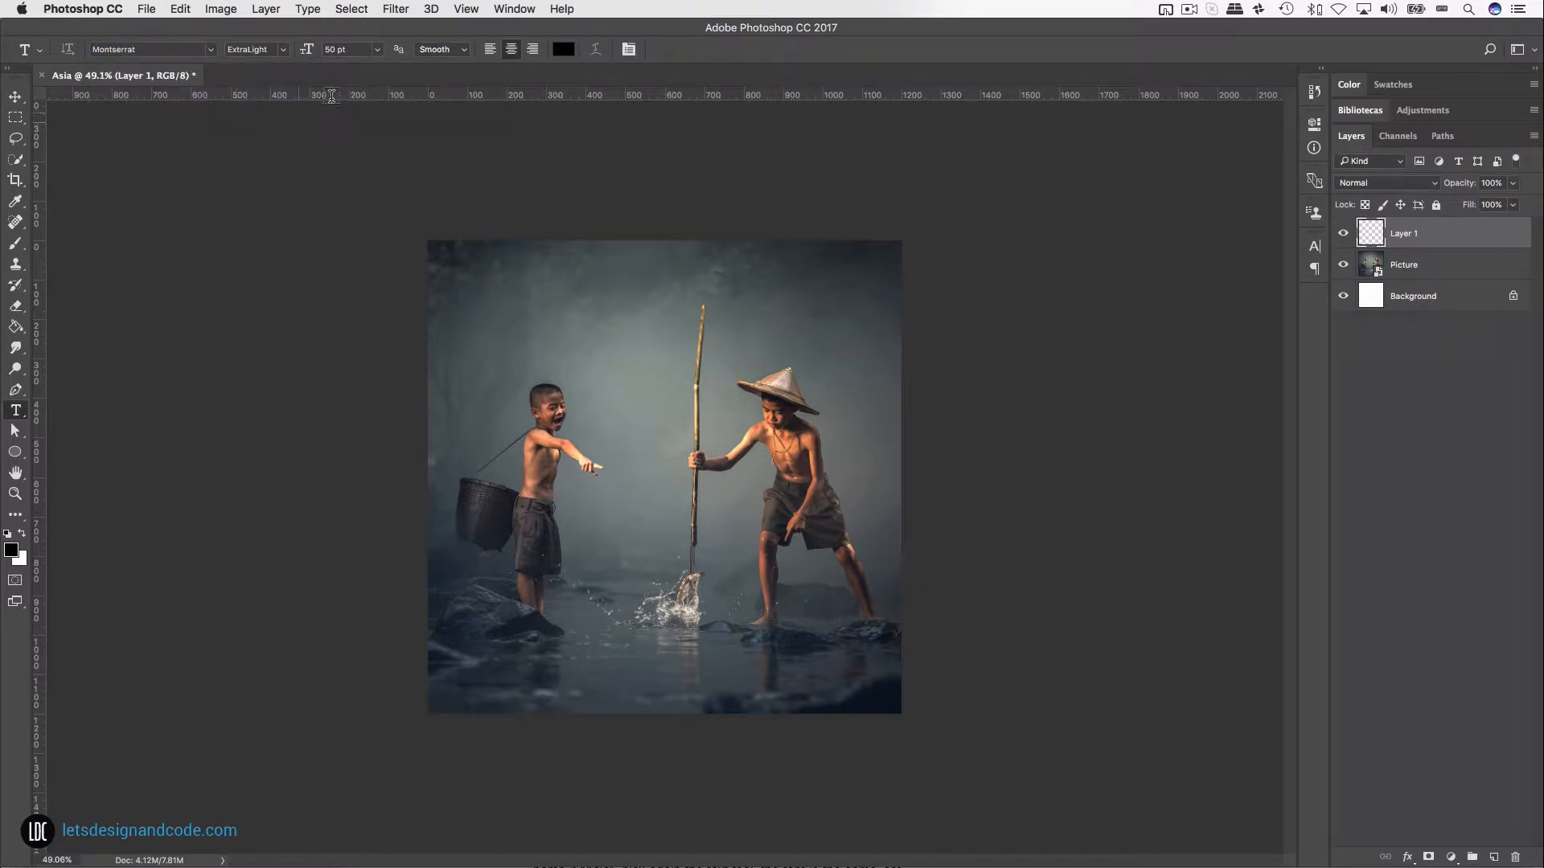
pyautogui.write('78')
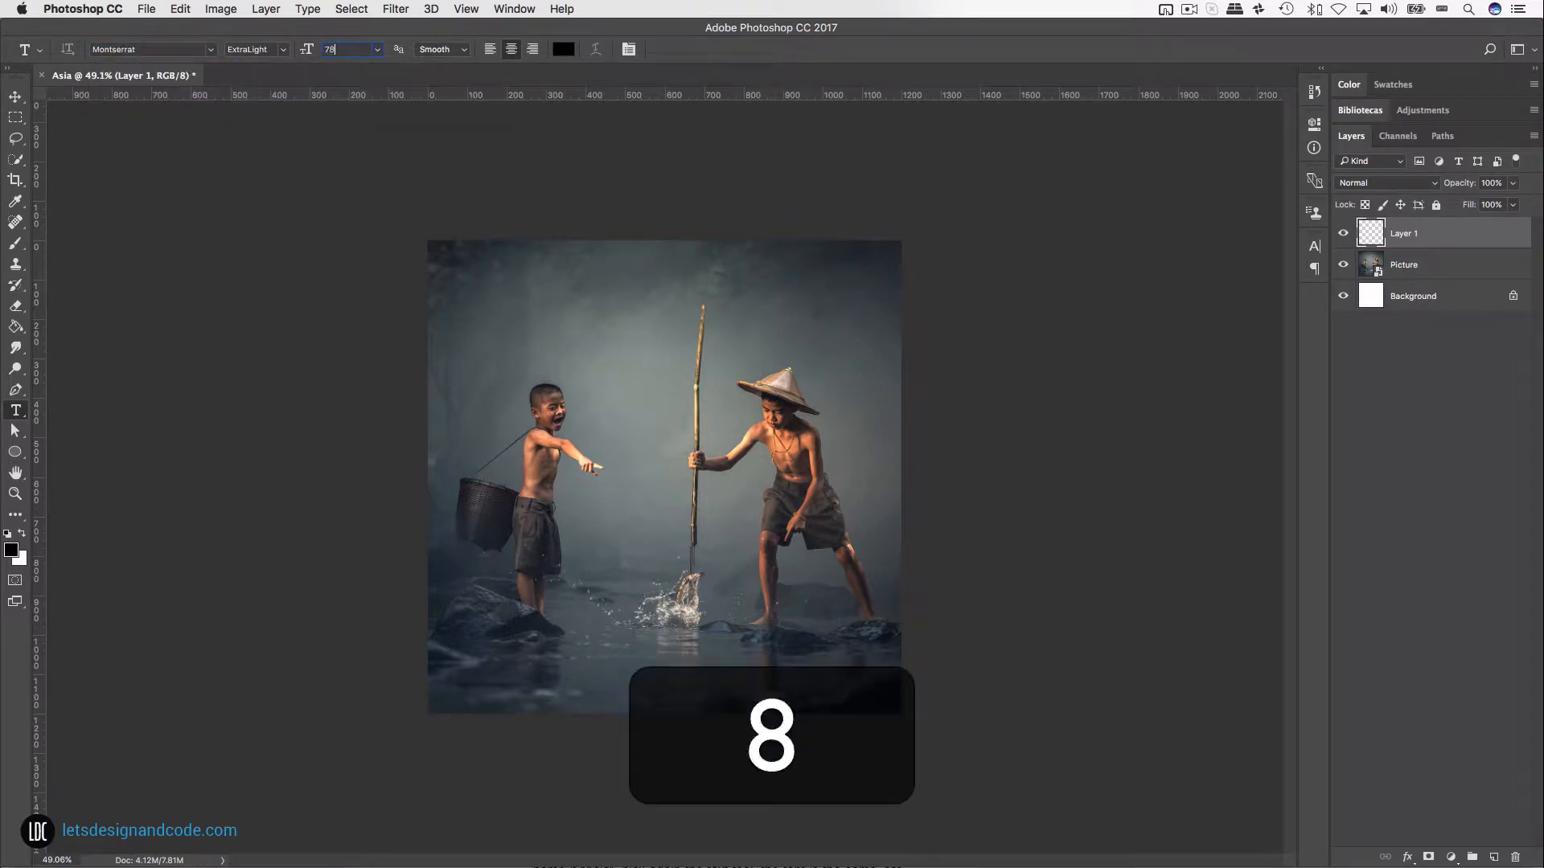
pyautogui.press('Return')
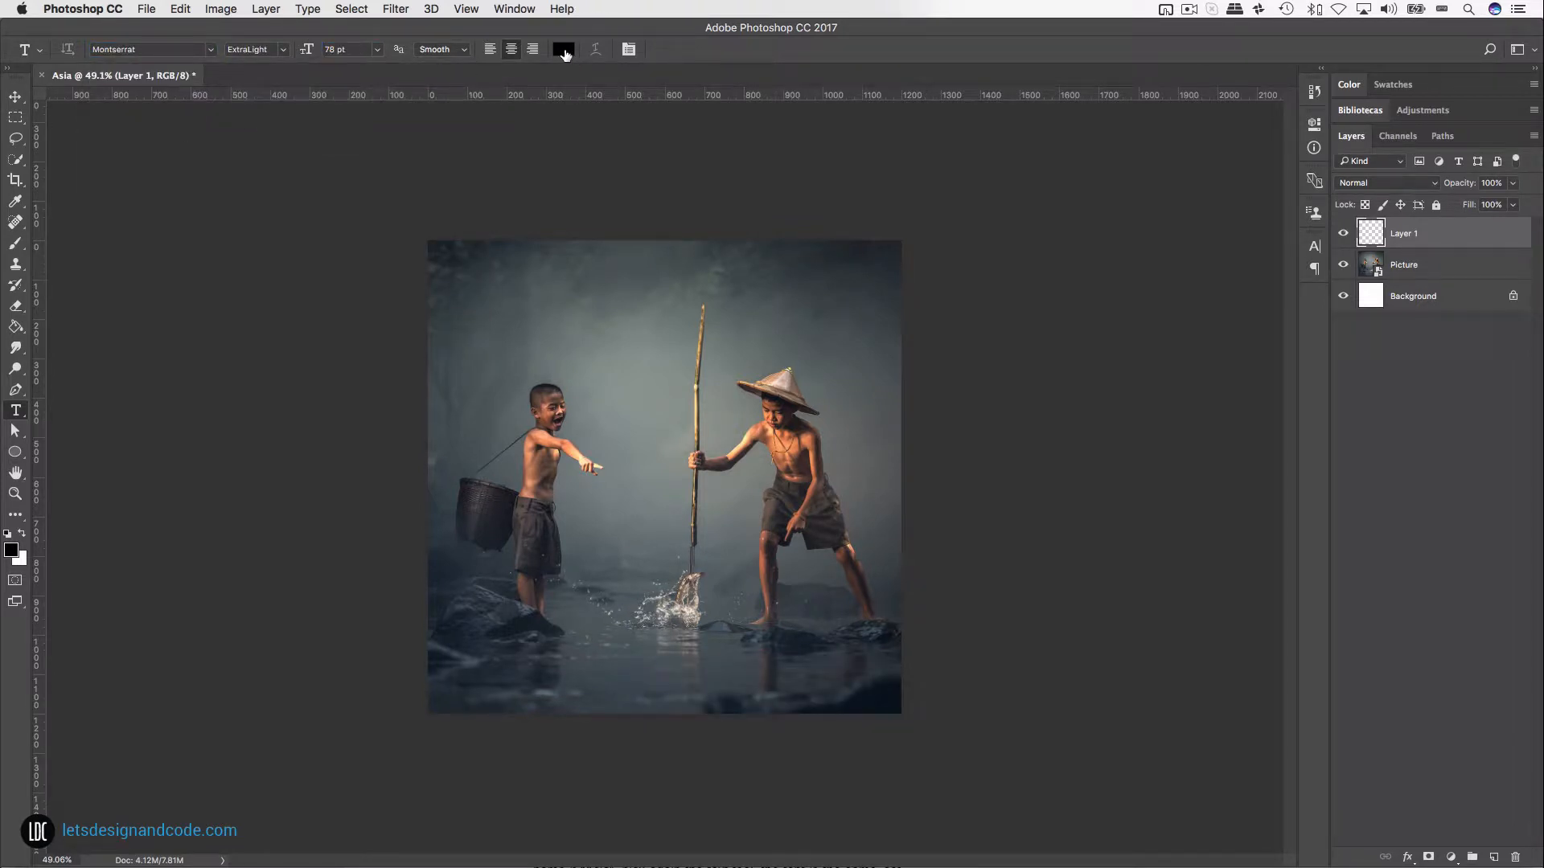
# Step: Set the text color to a dark tone sampled from the upper-right corner of the photo
pyautogui.click(564, 50)
pyautogui.moveTo(780, 87); pyautogui.dragTo(1005, 125)
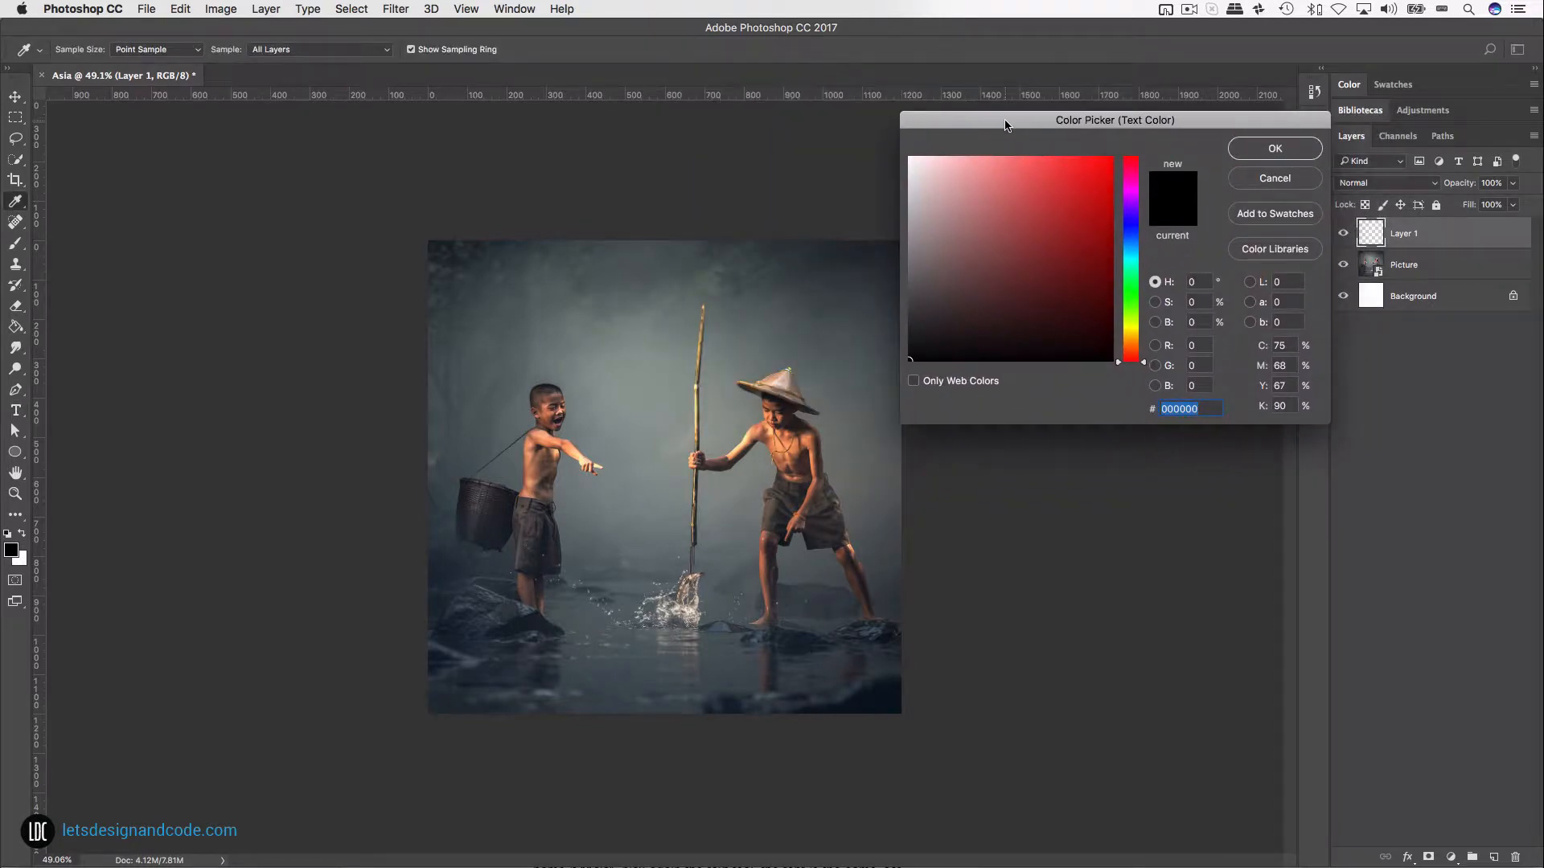
pyautogui.click(867, 243)
pyautogui.moveTo(843, 268); pyautogui.dragTo(866, 250)
pyautogui.click(1253, 151)
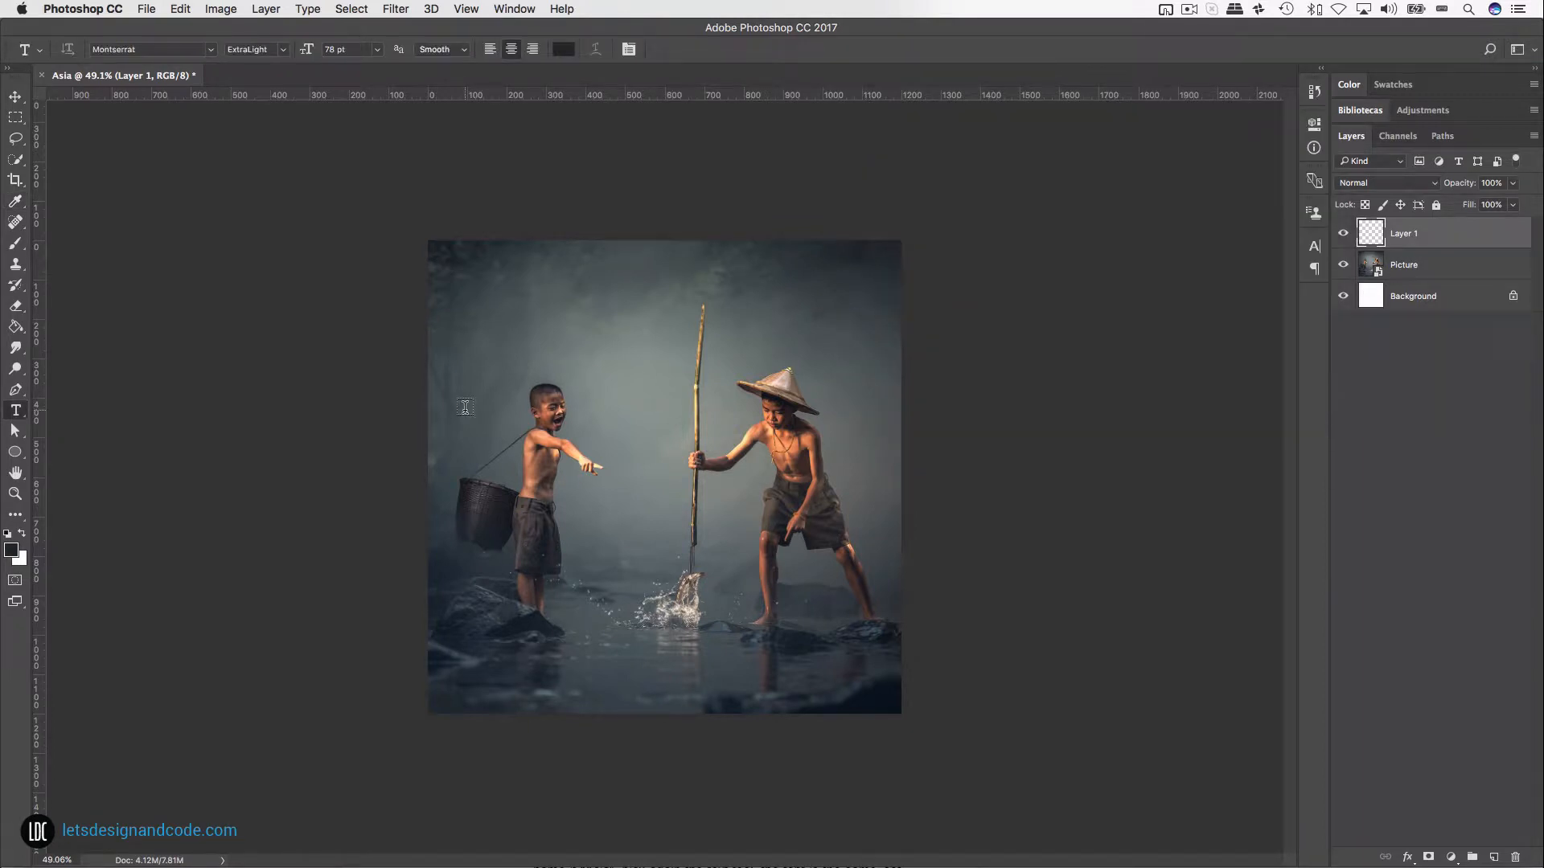
# Step: Add the text DISCOVER THE WORLD in the upper-left area of the photo
pyautogui.press('shift')
pyautogui.keyDown('shift'); pyautogui.click(522, 309); pyautogui.keyUp('shift')
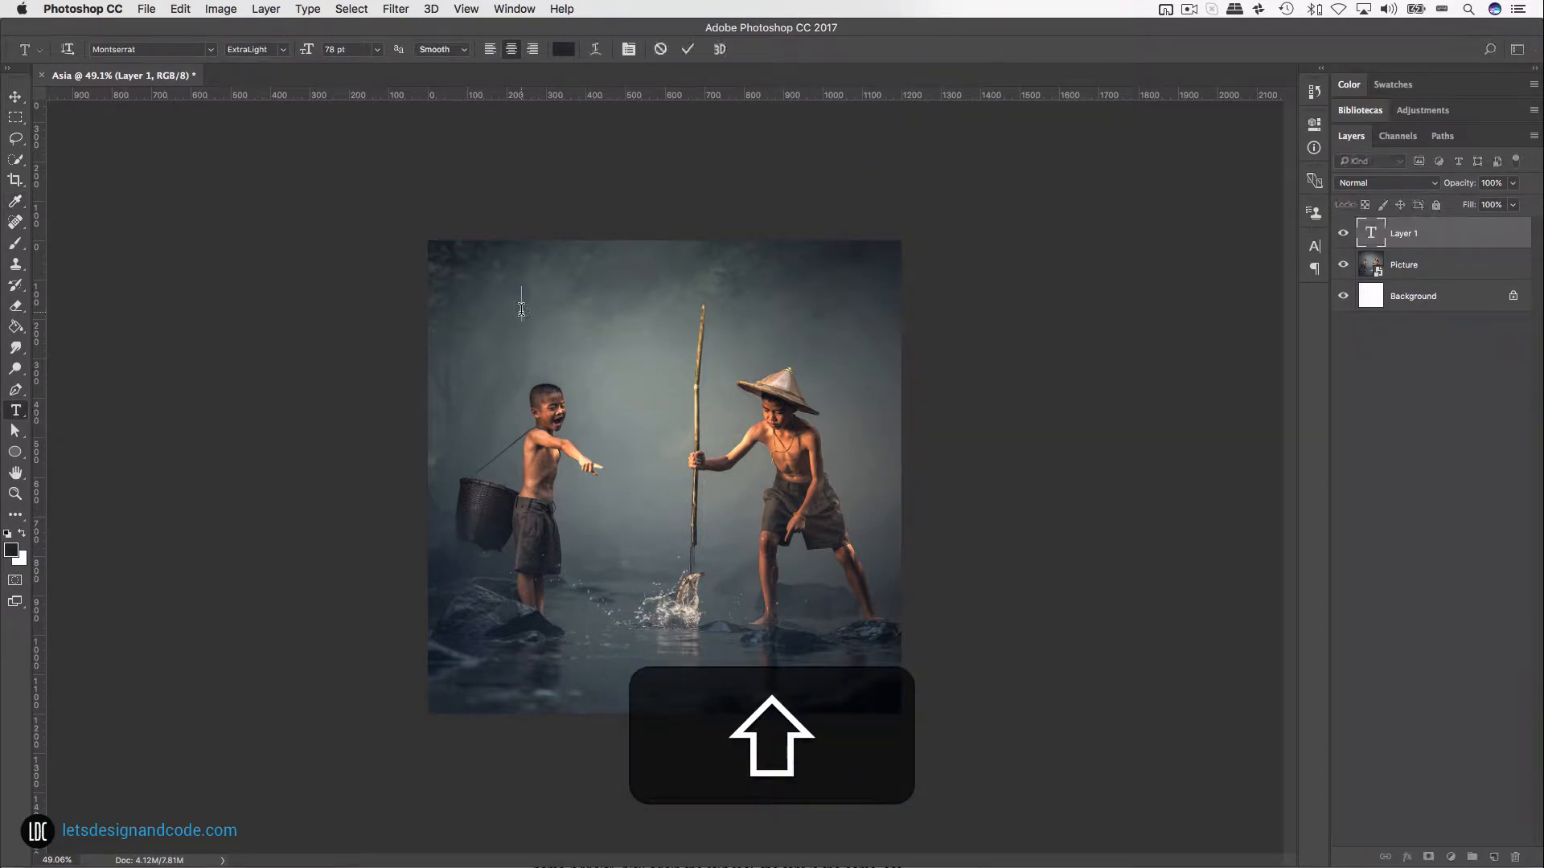
pyautogui.write('DISCOV')
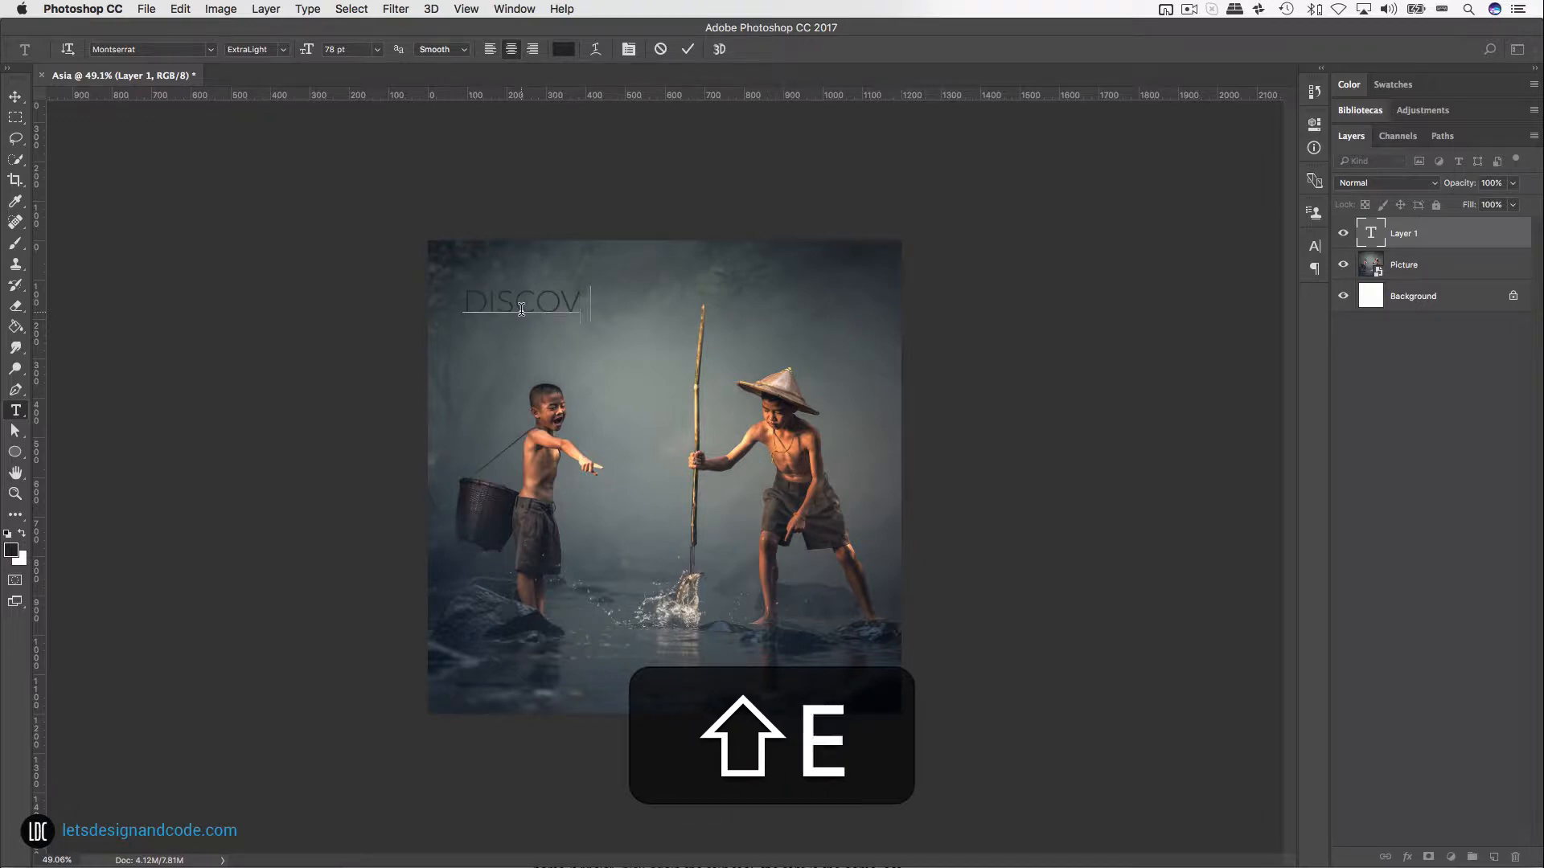
pyautogui.write('ER THE WORLD')
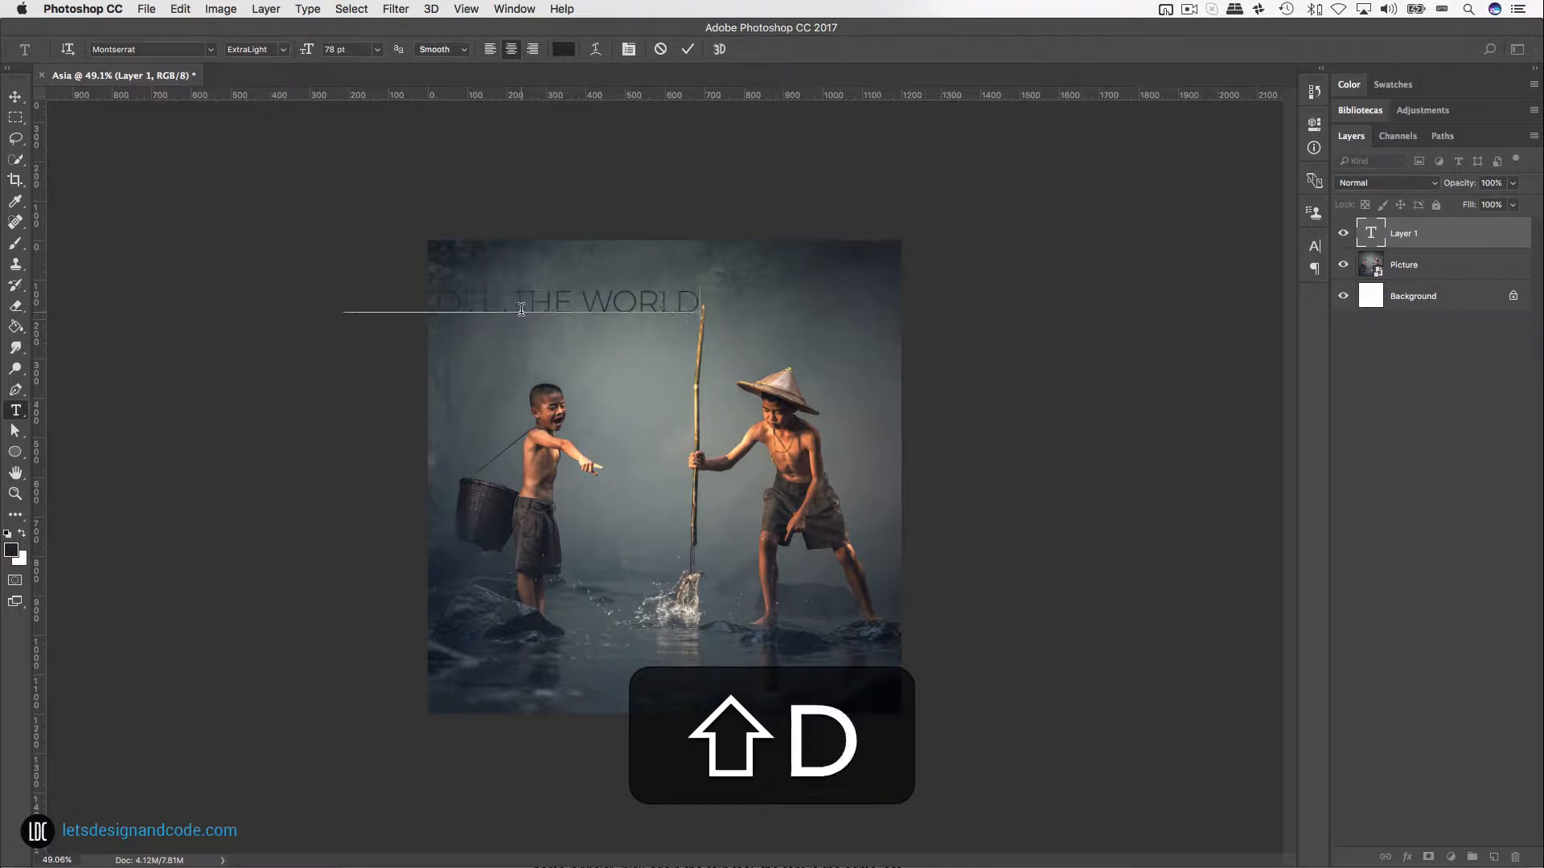
pyautogui.press('shift+super+Return')
# Step: Move the DISCOVER THE WORLD text fully onto the canvas, about 200 px below the photo's top edge, and enlarge it slightly
pyautogui.press('v')
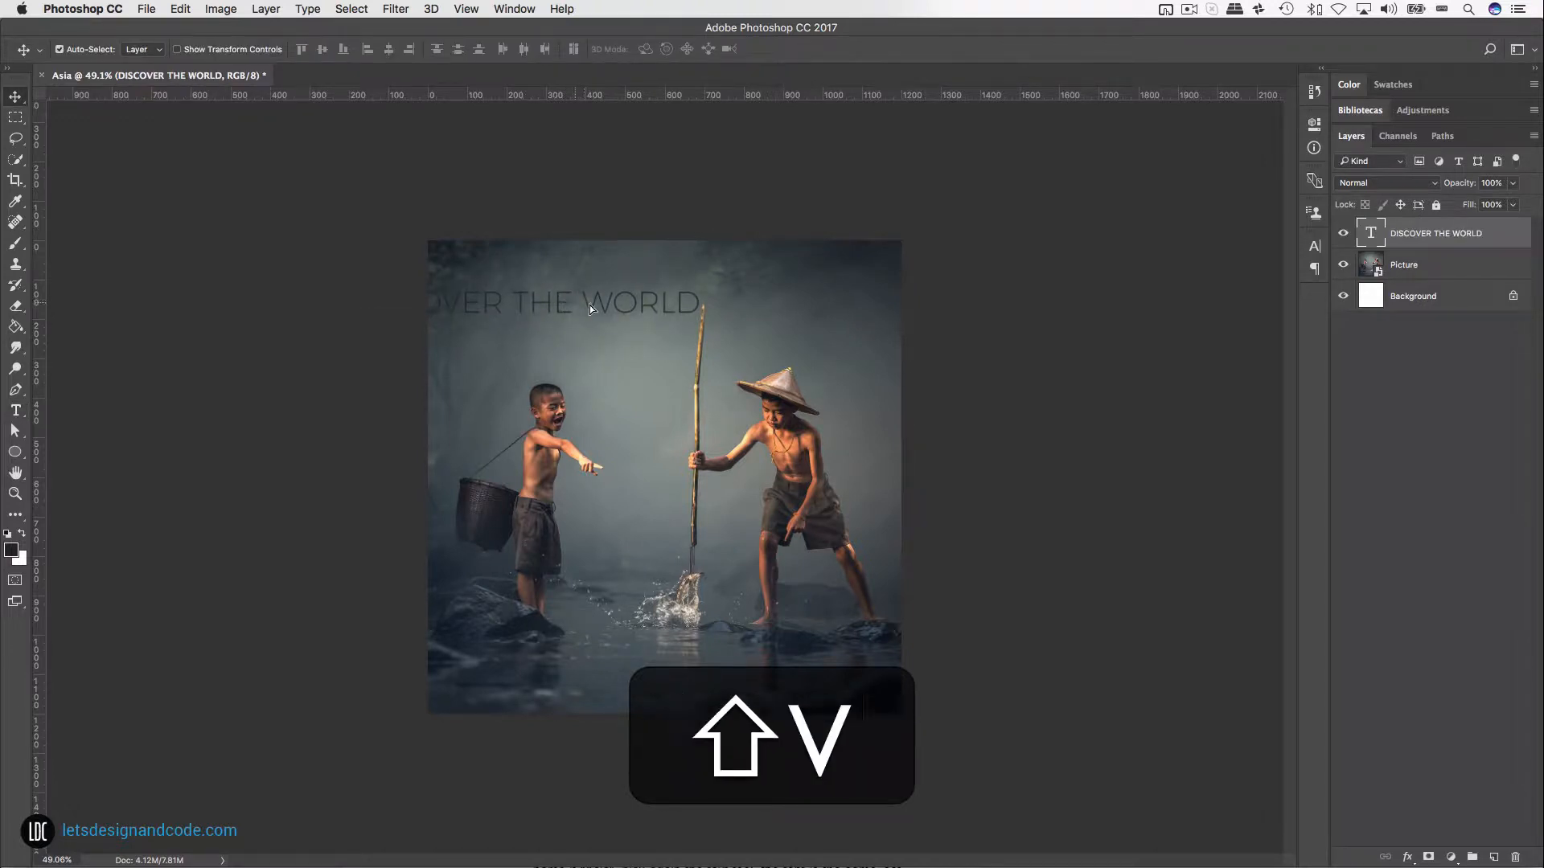
pyautogui.moveTo(571, 302); pyautogui.dragTo(725, 314)
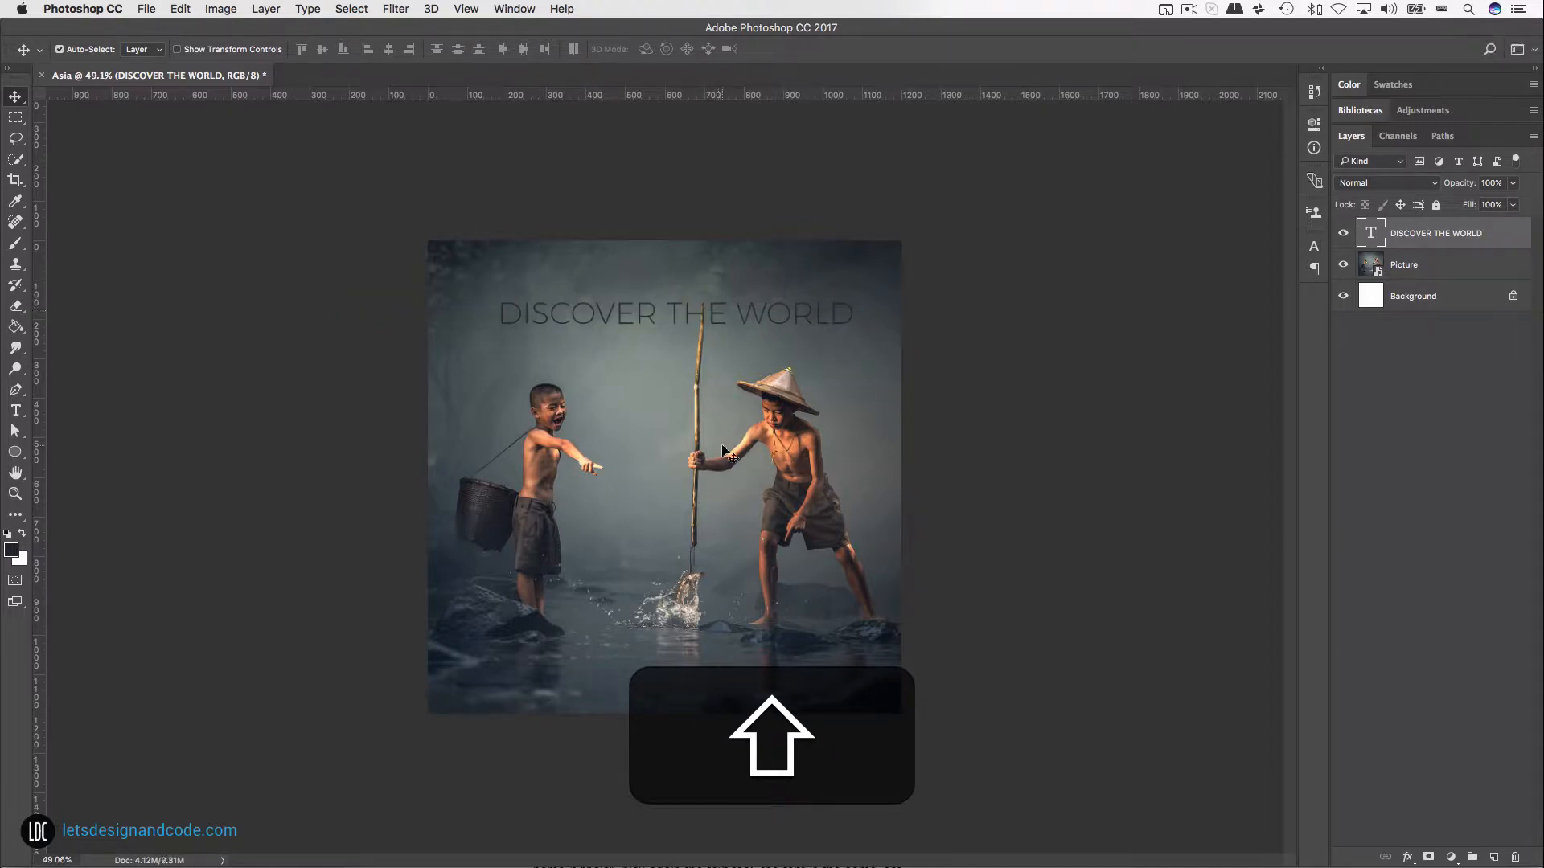
pyautogui.press('shift+super+t')
pyautogui.moveTo(493, 294); pyautogui.dragTo(486, 296)
pyautogui.hotkey('shift', 'Return')
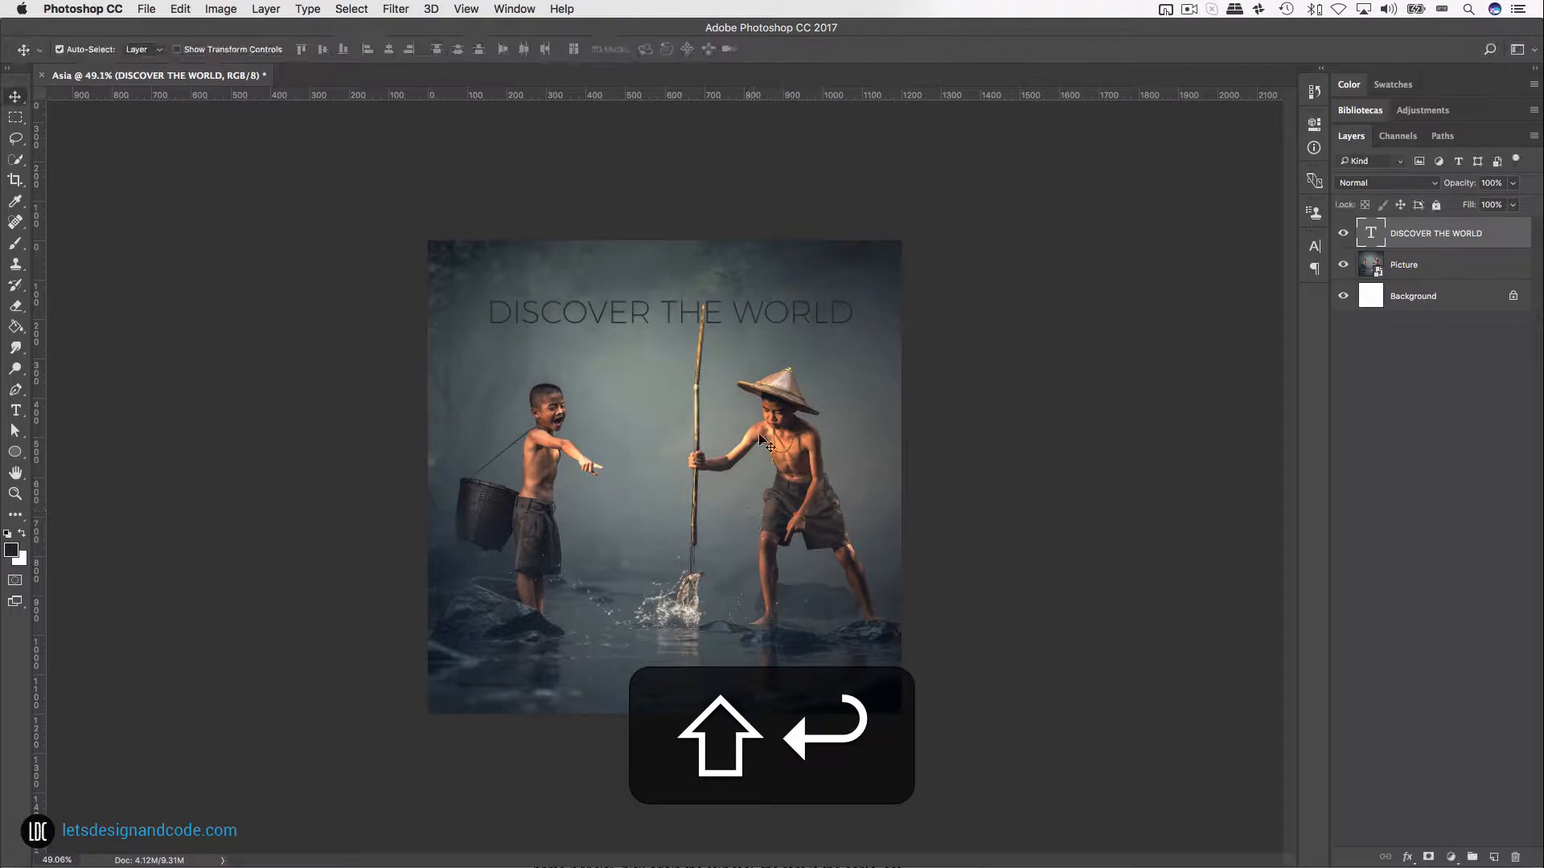
pyautogui.moveTo(747, 313); pyautogui.dragTo(745, 323)
# Step: Center the DISCOVER THE WORLD text horizontally on the whole canvas and clear the selection
pyautogui.press('super+a')
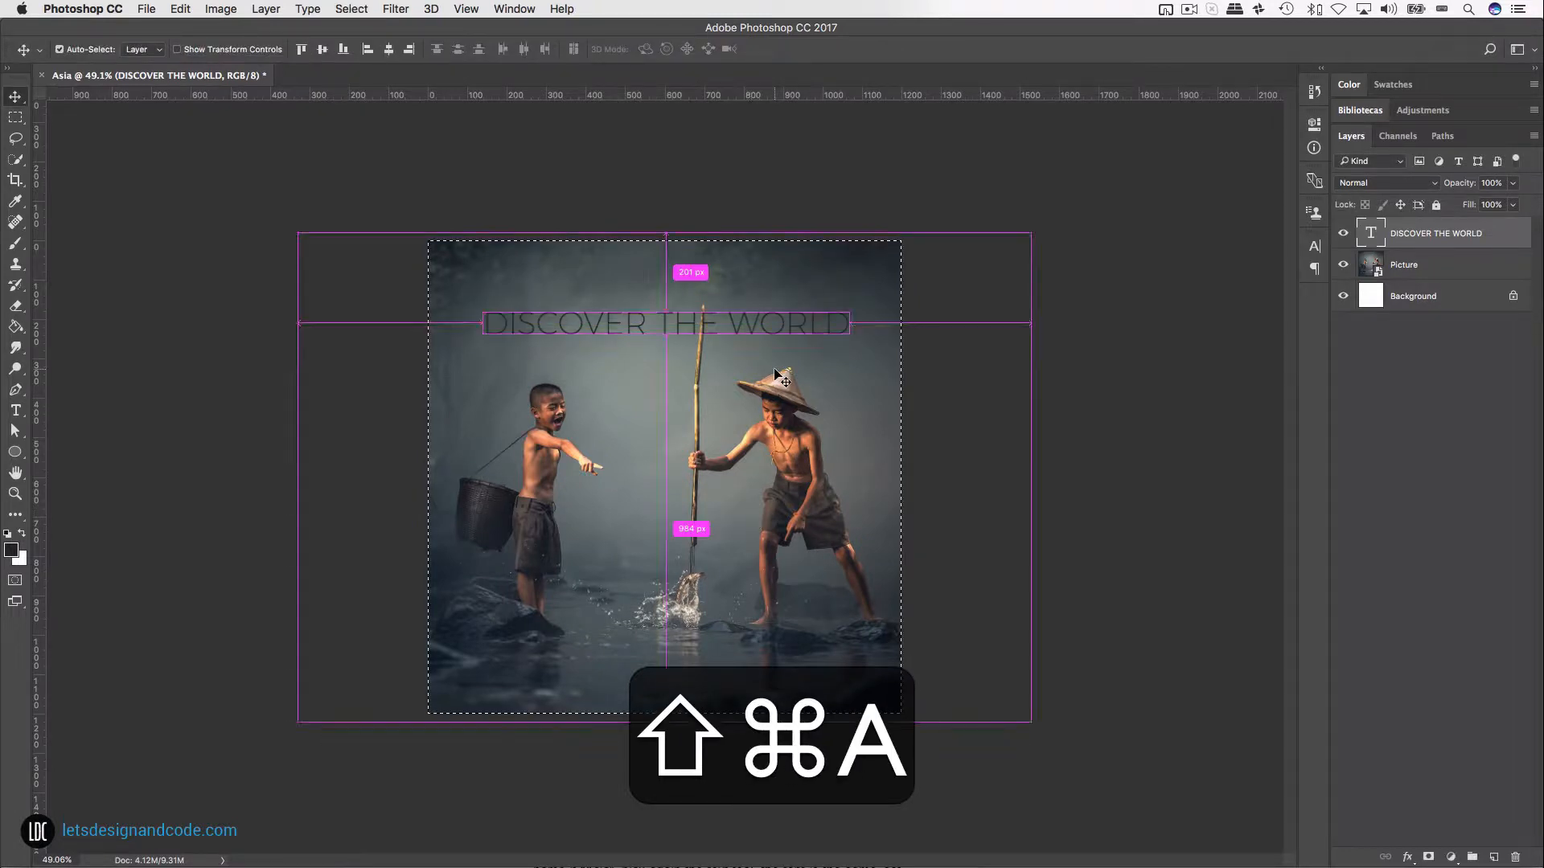
pyautogui.click(390, 53)
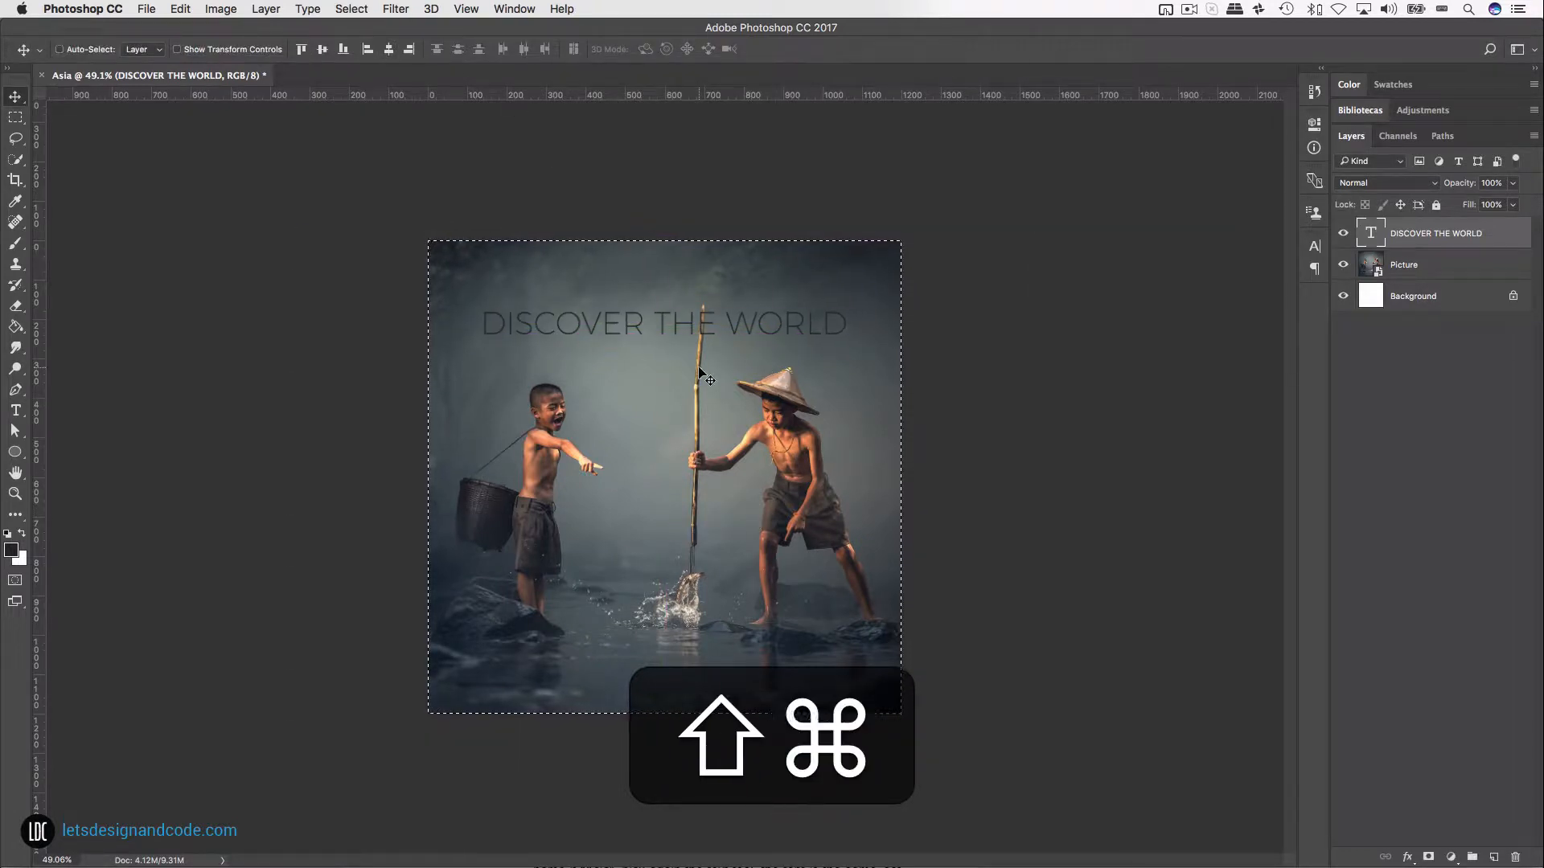
pyautogui.press('super+d')
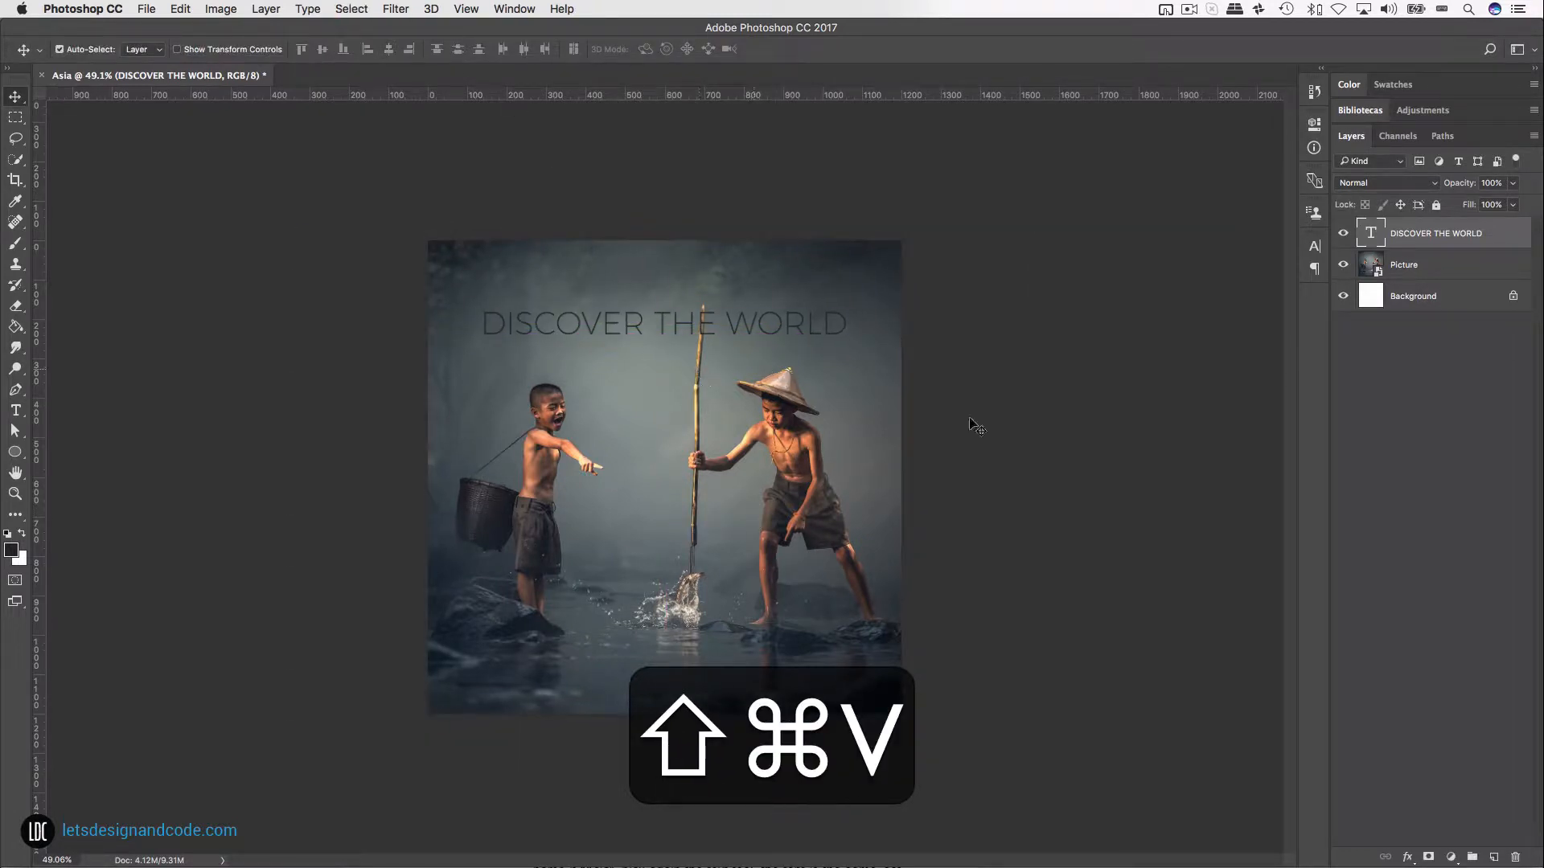
# Step: Create a new layer named ASIA above the DISCOVER THE WORLD text
pyautogui.keyDown('shift'); pyautogui.click(1494, 858); pyautogui.keyUp('shift')
pyautogui.hotkey('shift', 't')
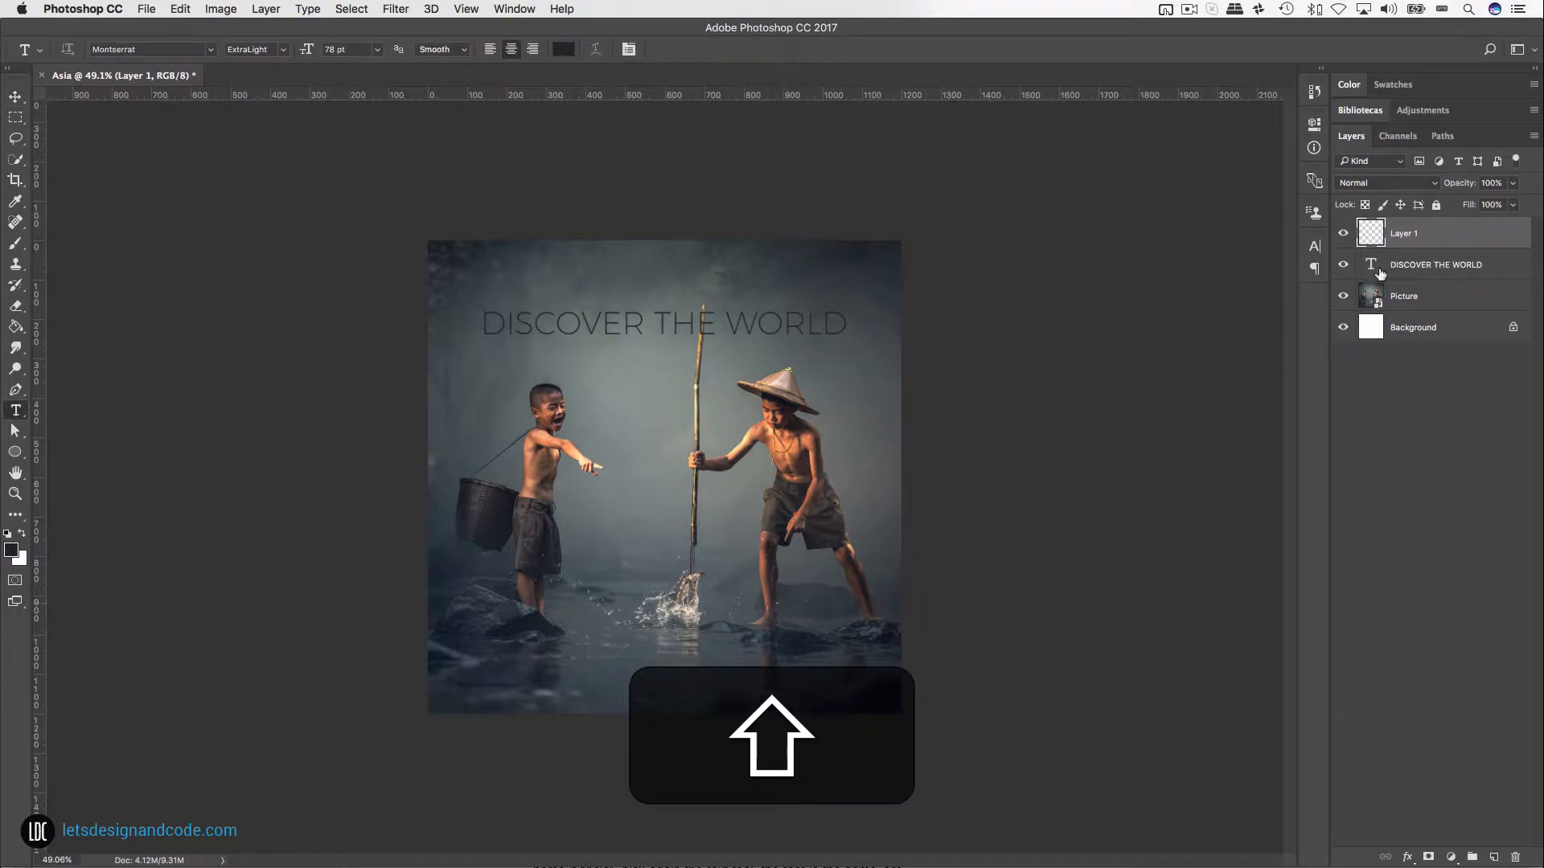
pyautogui.write('ASIA')
pyautogui.hotkey('shift', 'Return')
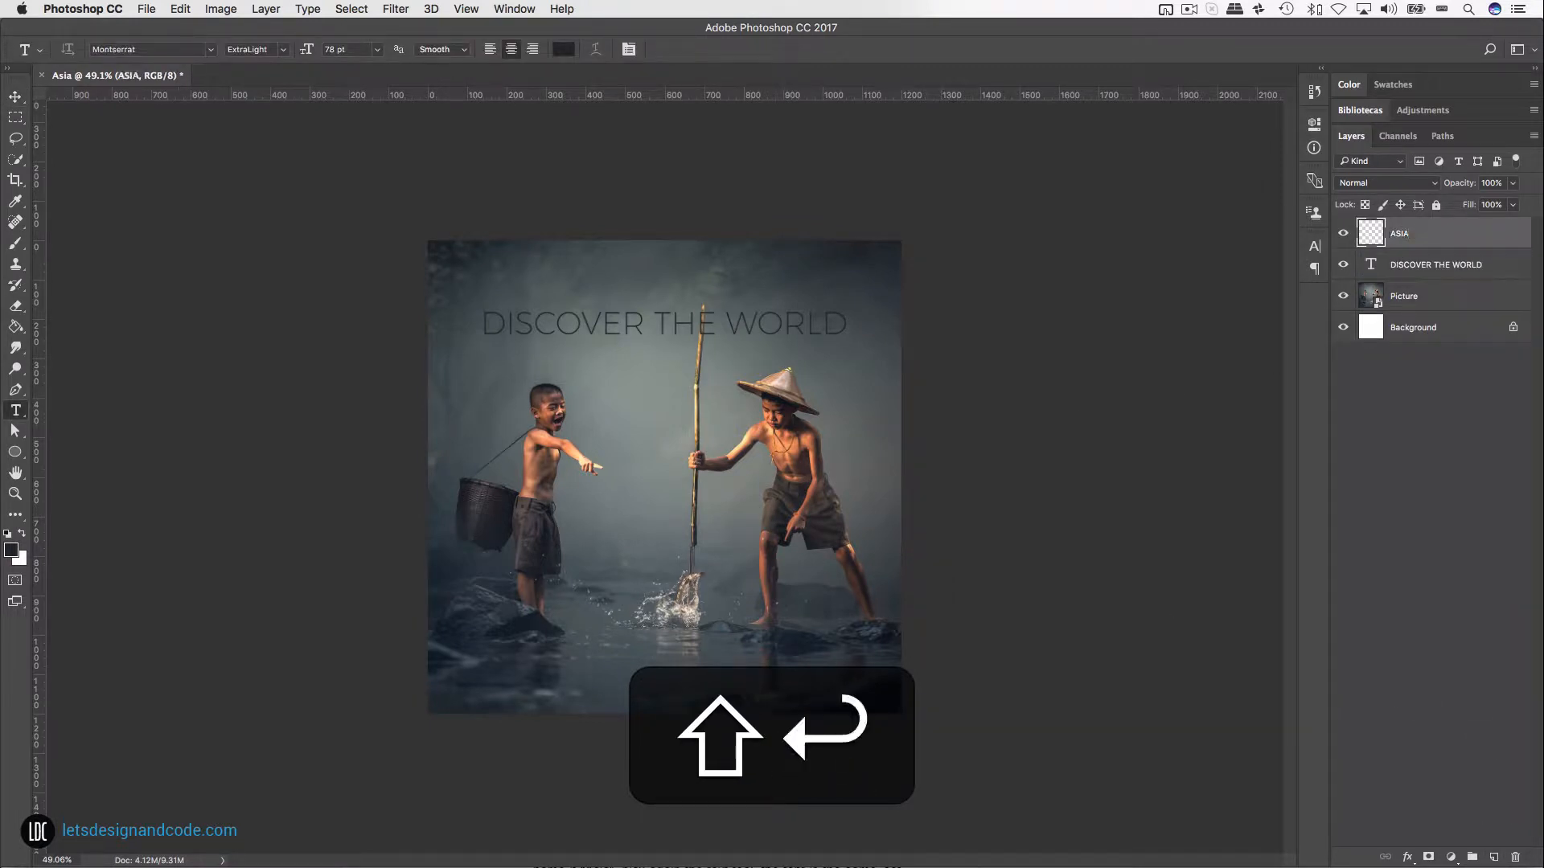
# Step: Set the text size to 250 pt and the text color to a light beige sampled from the conical hat
pyautogui.click(270, 50)
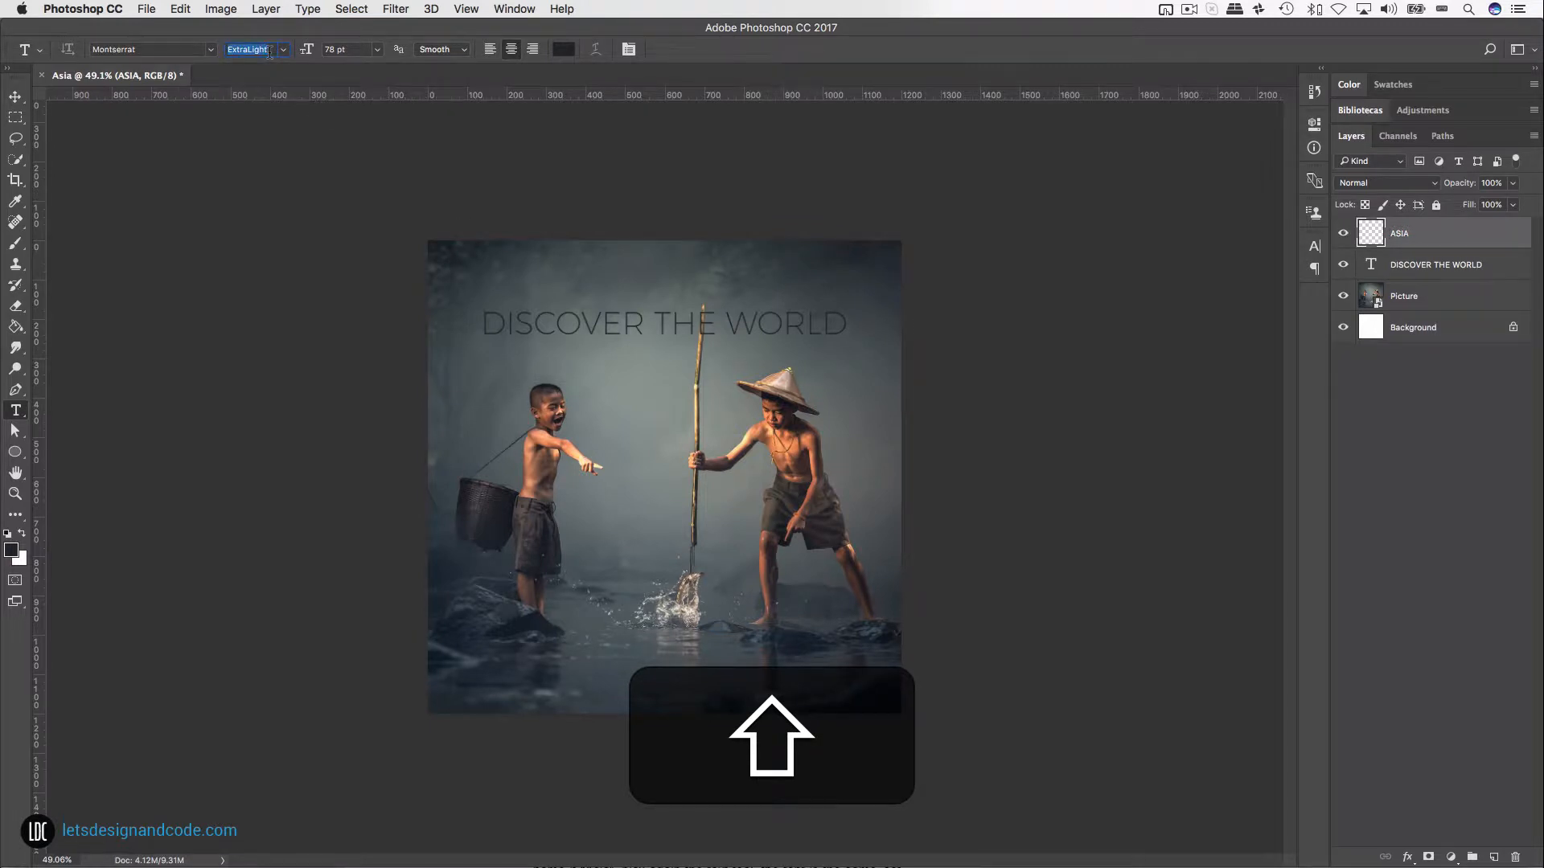
pyautogui.press('Return')
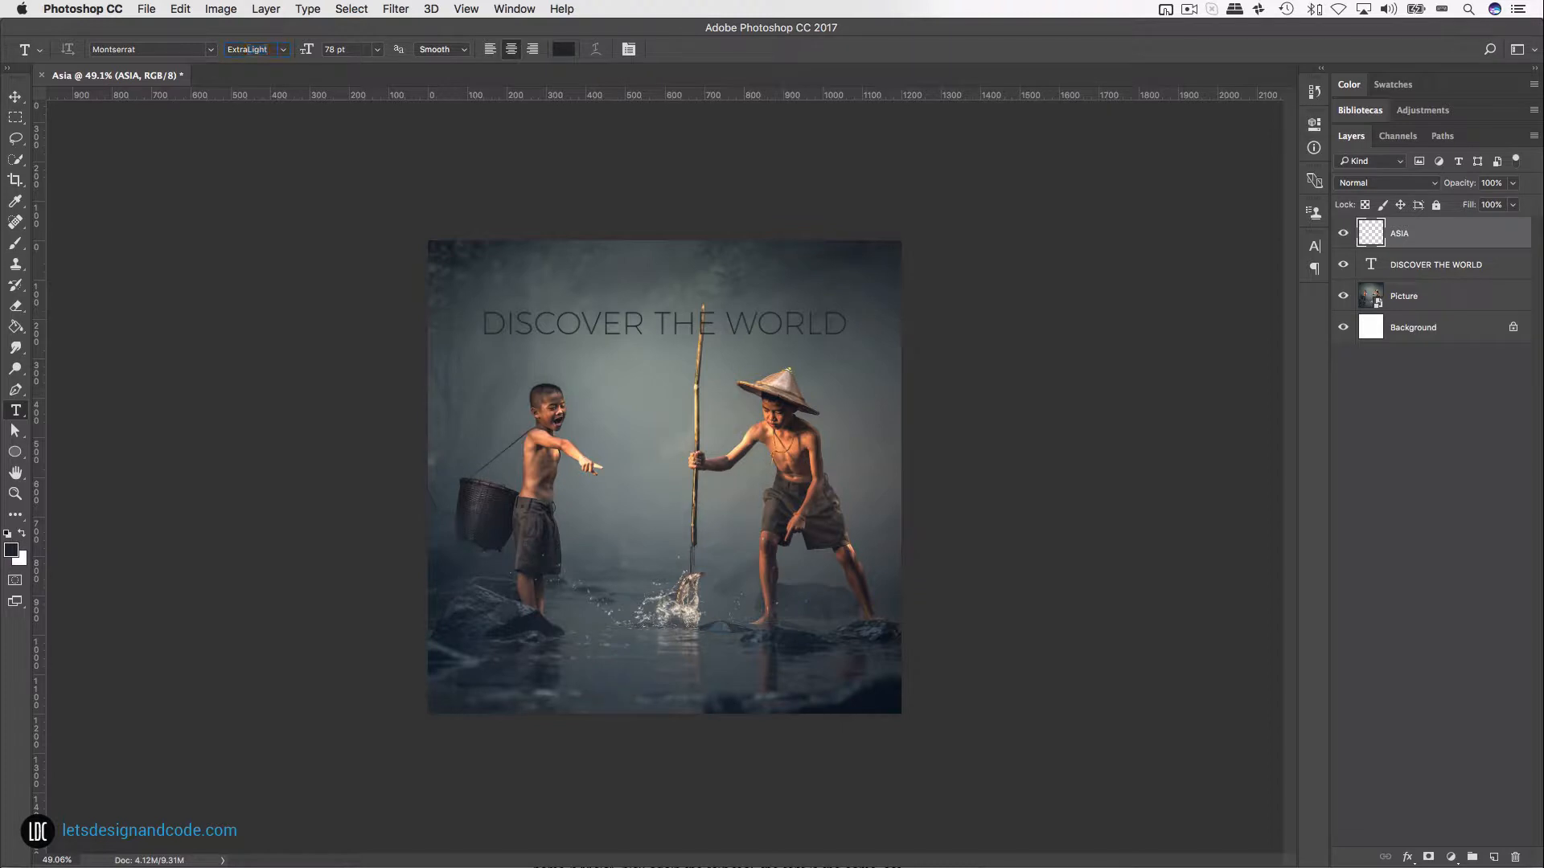
pyautogui.write('250')
pyautogui.click(565, 50)
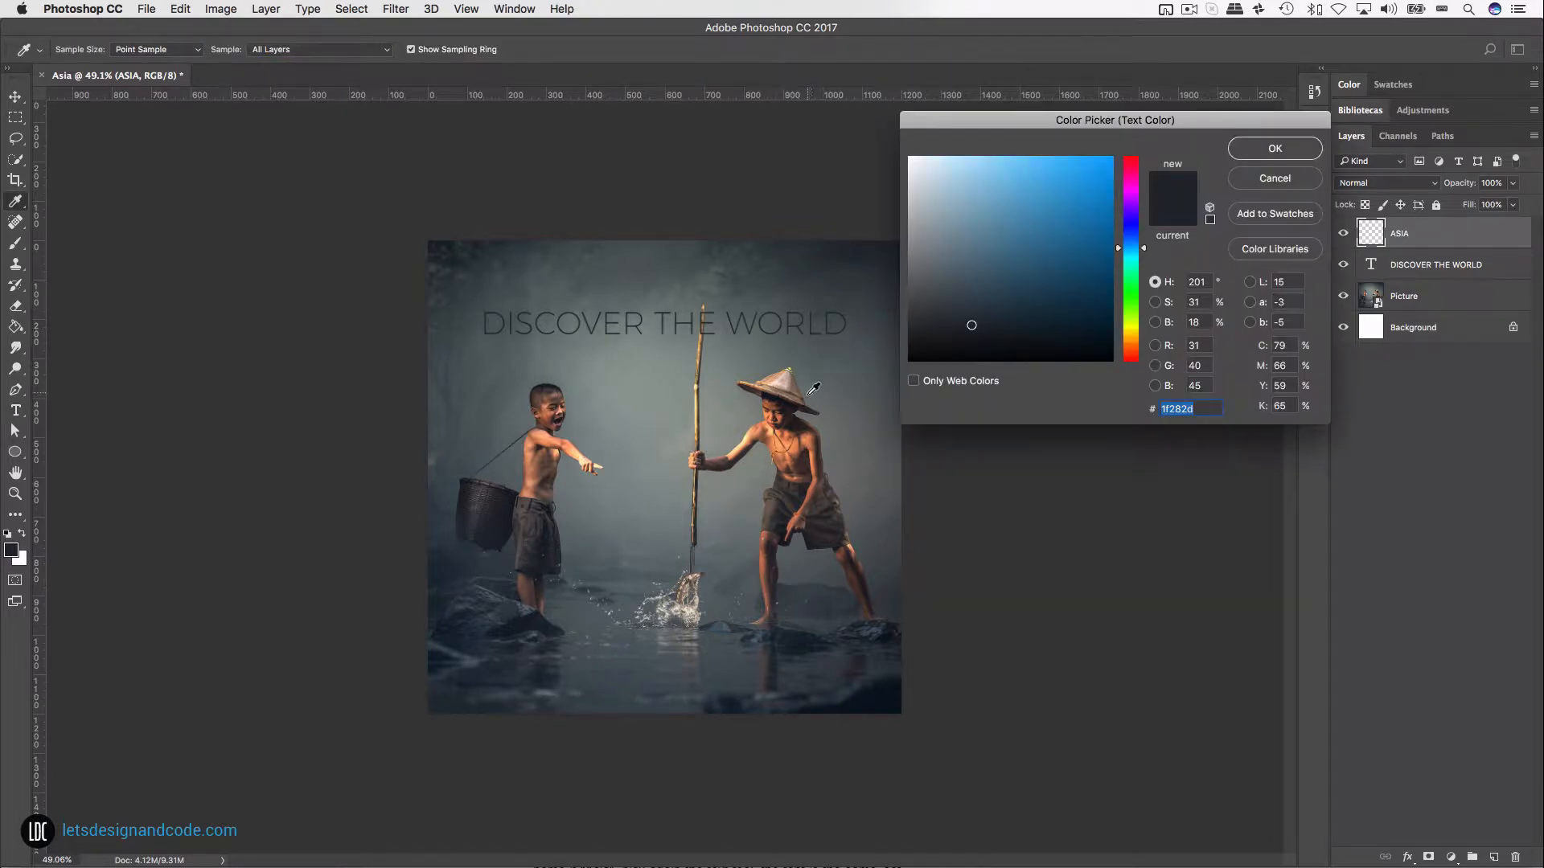
pyautogui.click(786, 380)
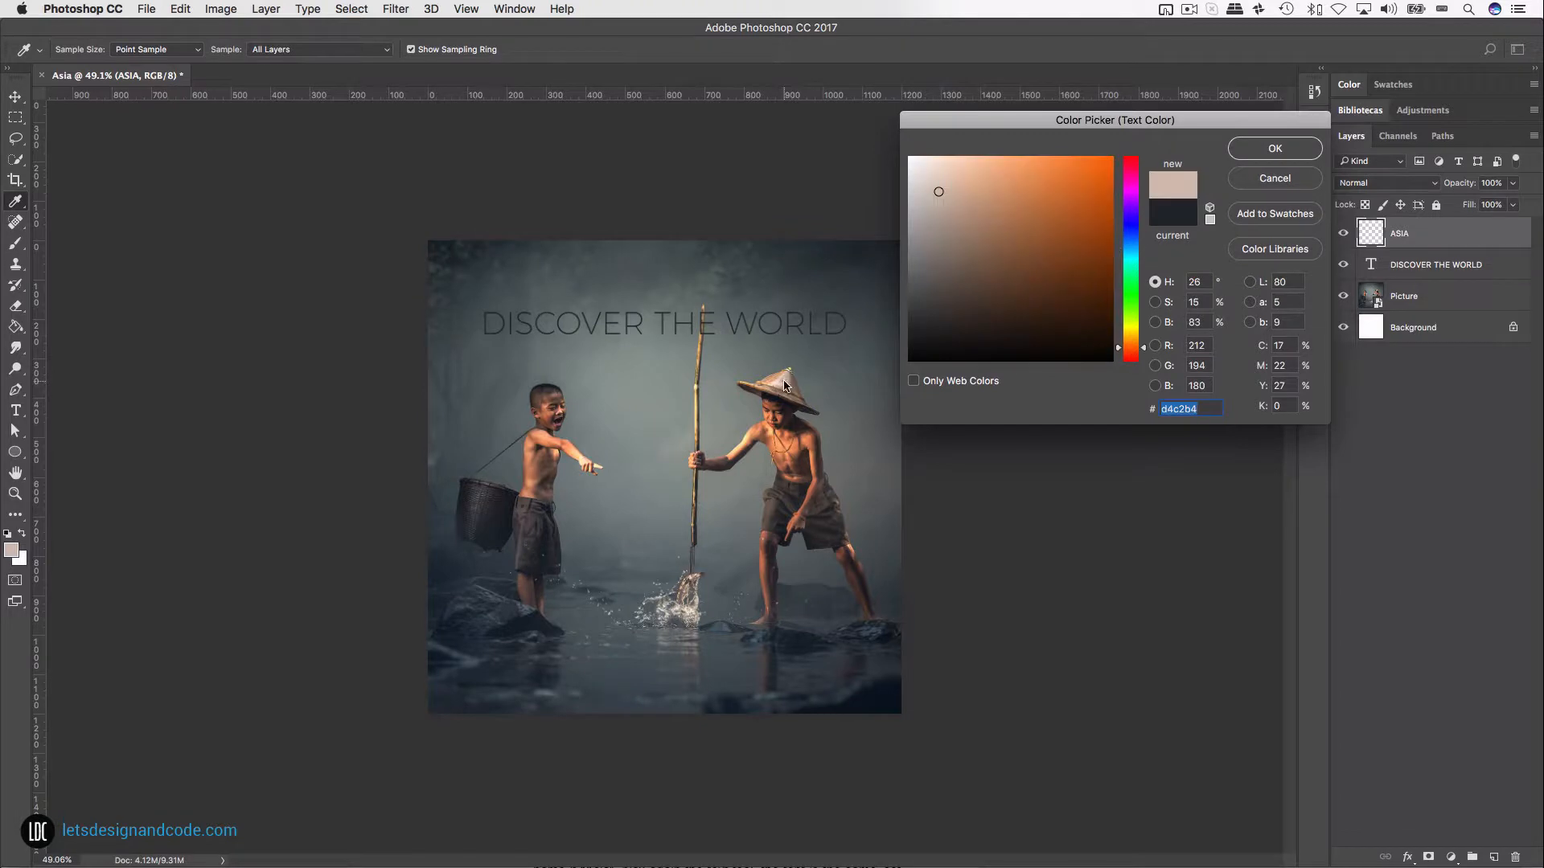
pyautogui.click(1247, 154)
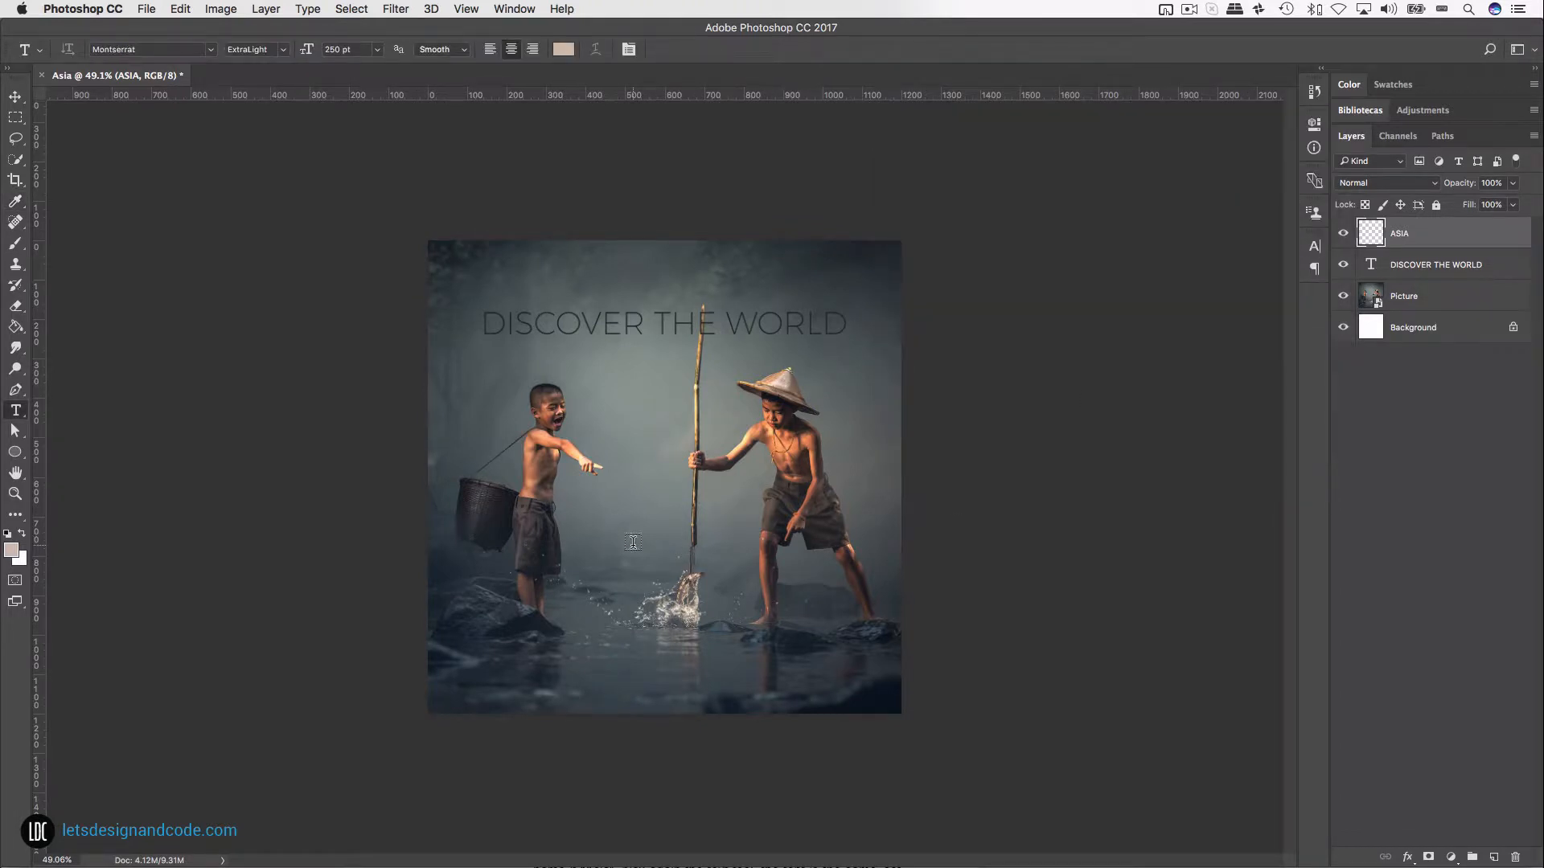
# Step: Add the text ASIA over the lower part of the photo and set its tracking to 740
pyautogui.click(570, 566)
pyautogui.write('ASIA')
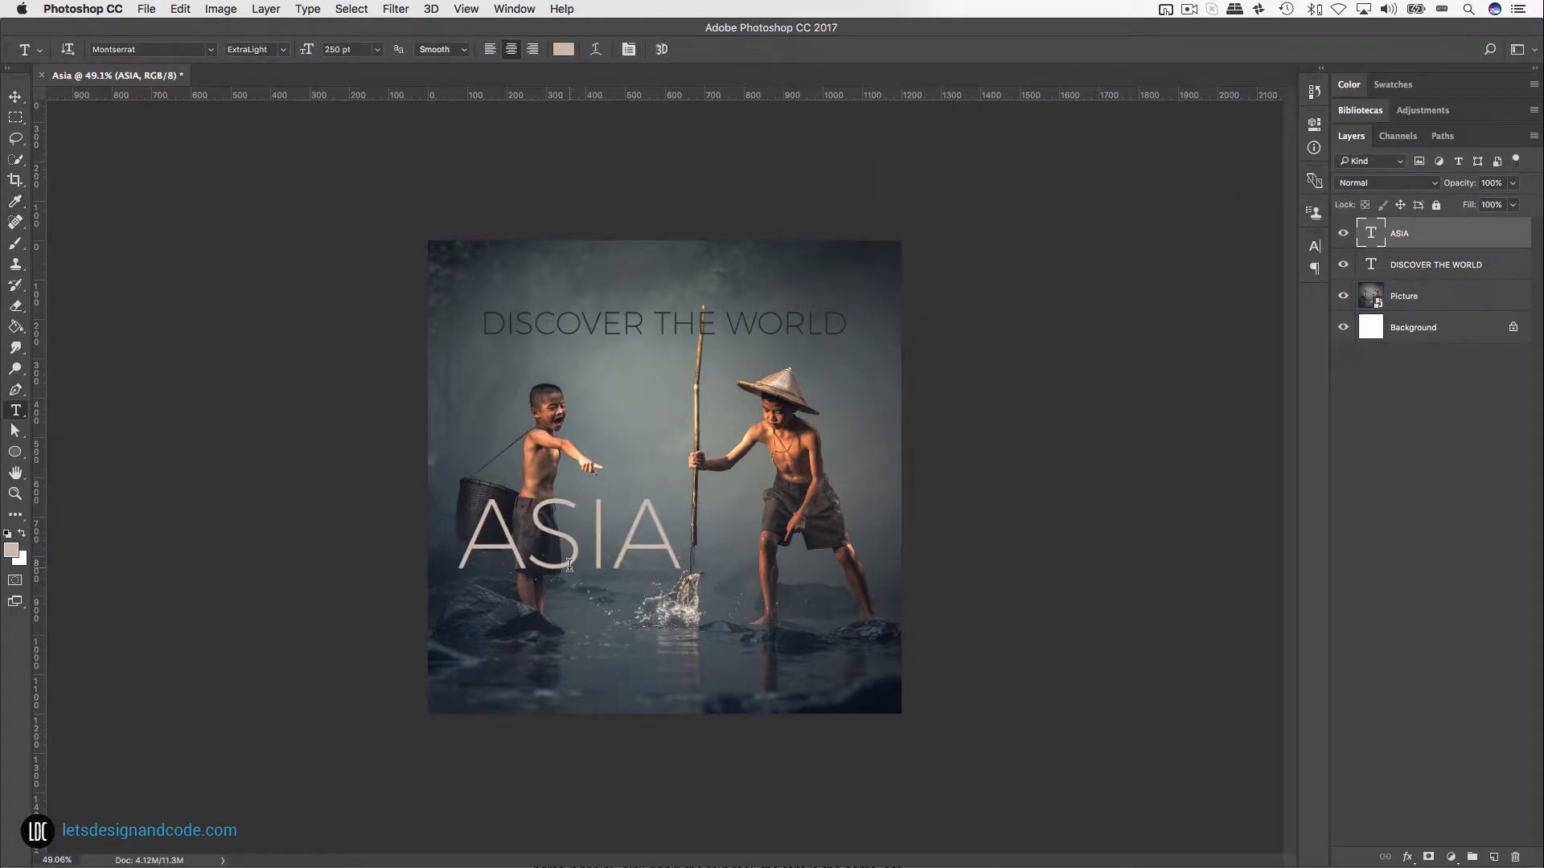
pyautogui.click(1315, 247)
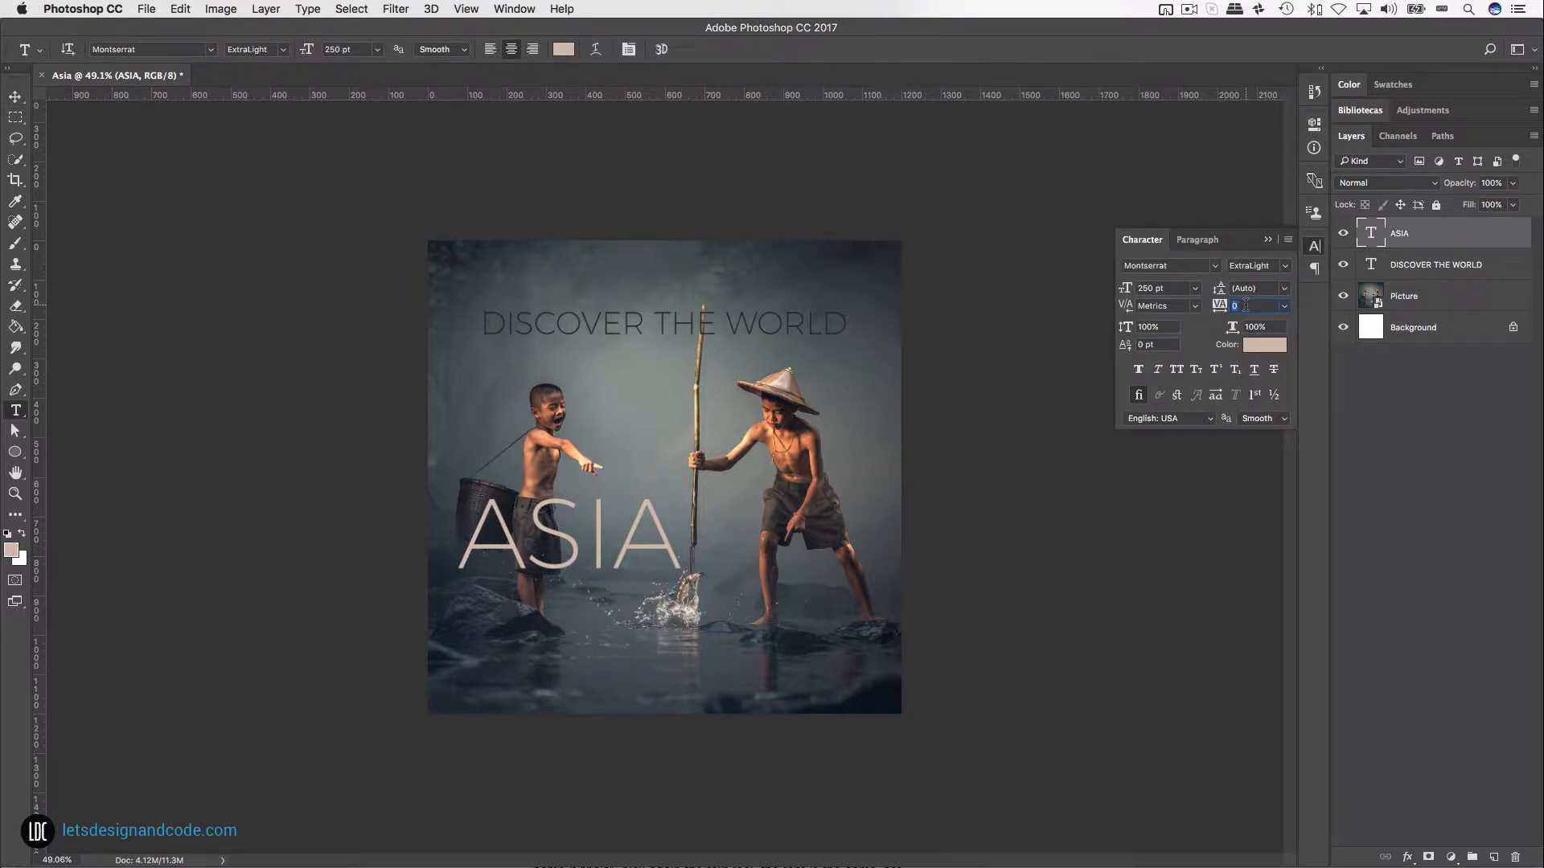
pyautogui.click(1236, 306)
pyautogui.write('740')
pyautogui.press('Return')
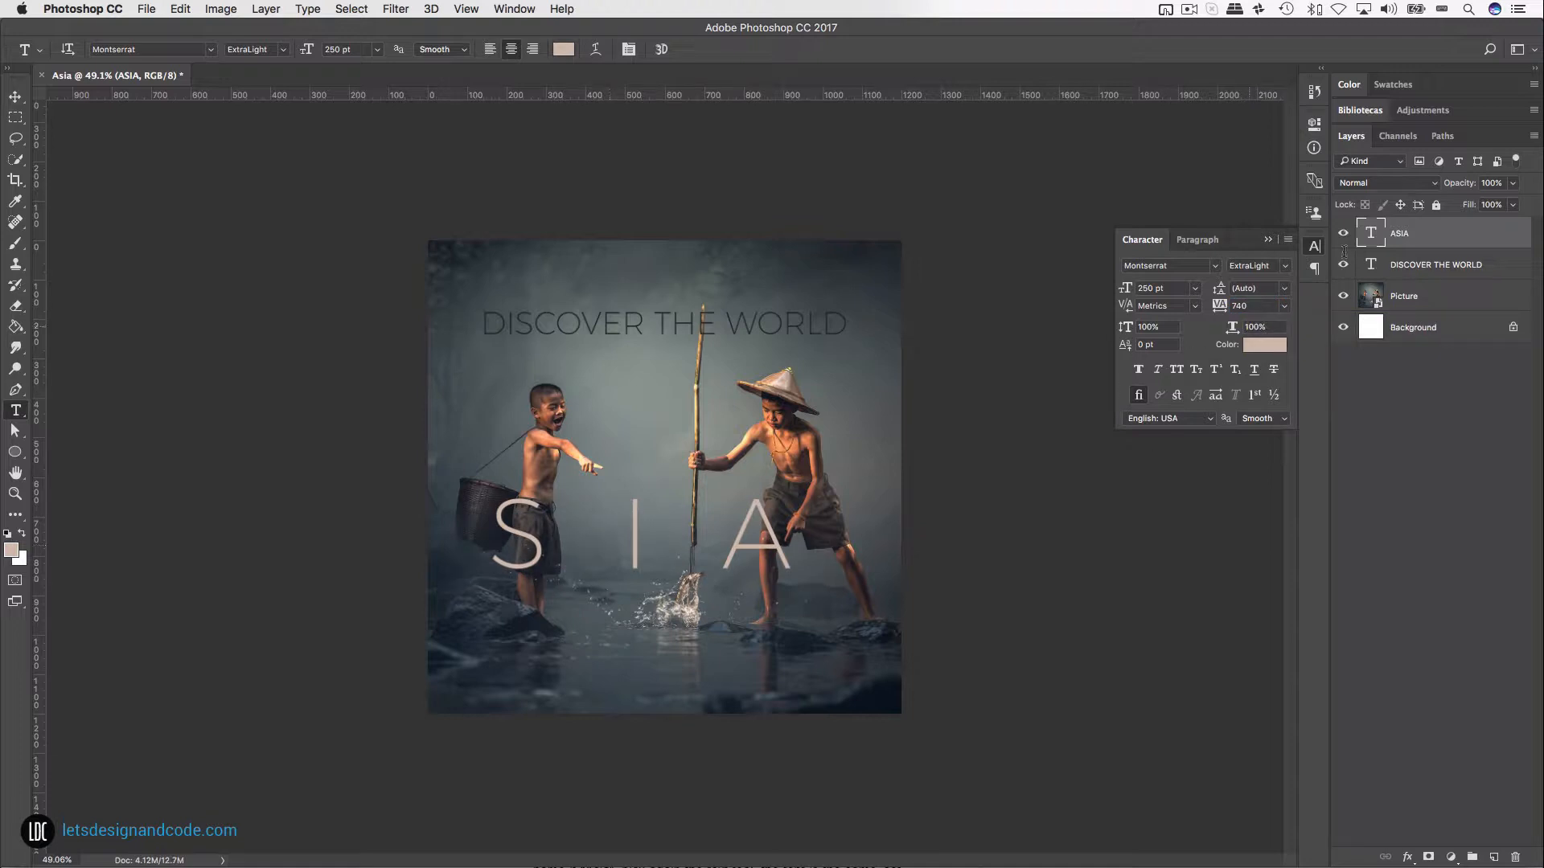
pyautogui.click(1317, 249)
# Step: Move the ASIA text fully onto the canvas so it spans the children's legs just above the water, about 800 px below the top edge
pyautogui.press('v')
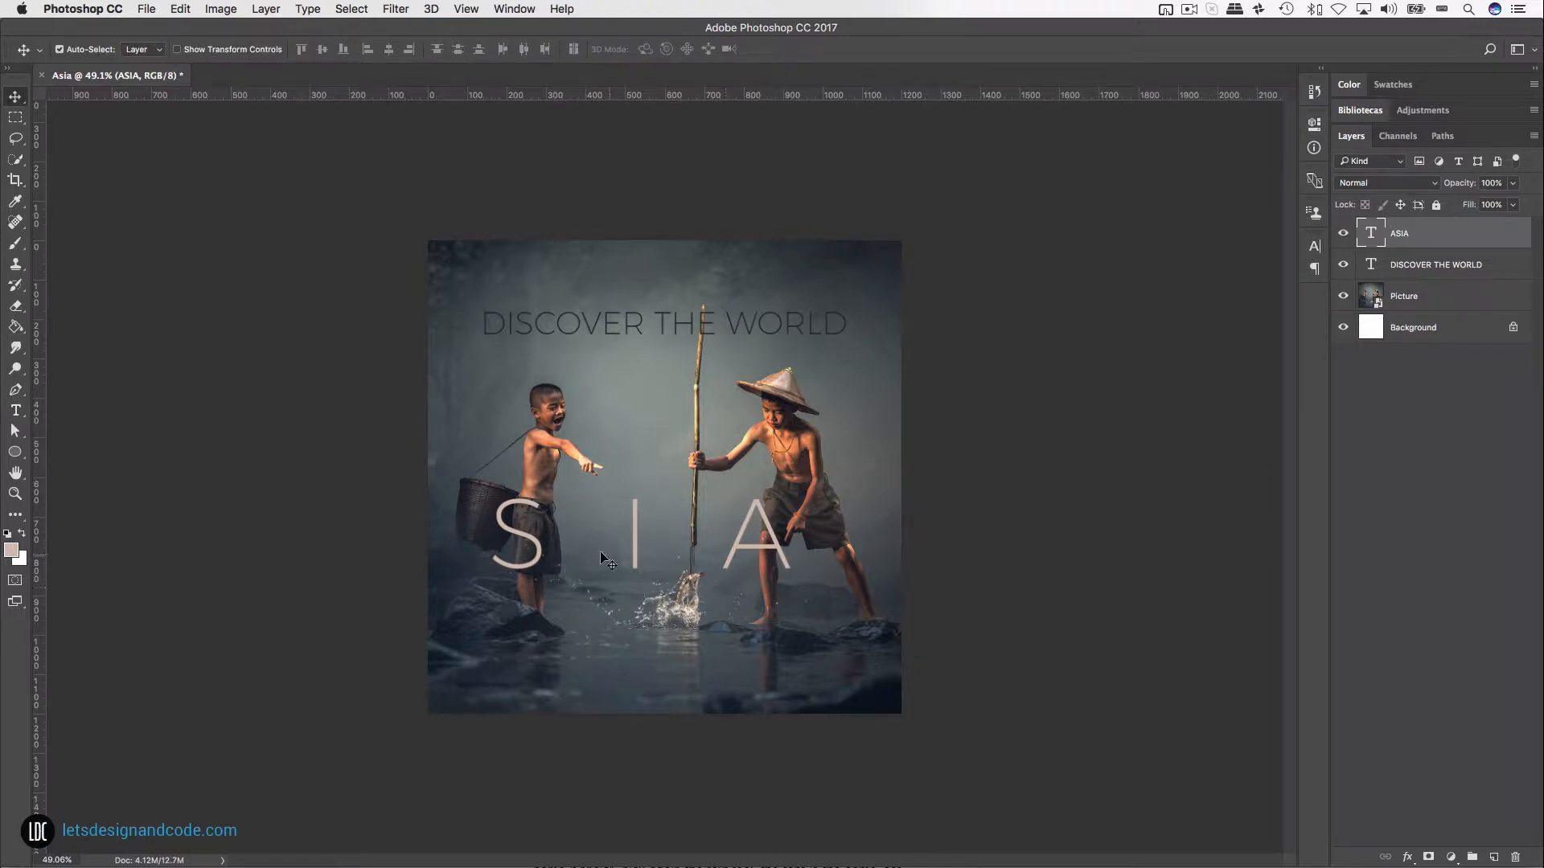
pyautogui.moveTo(564, 547); pyautogui.dragTo(629, 582)
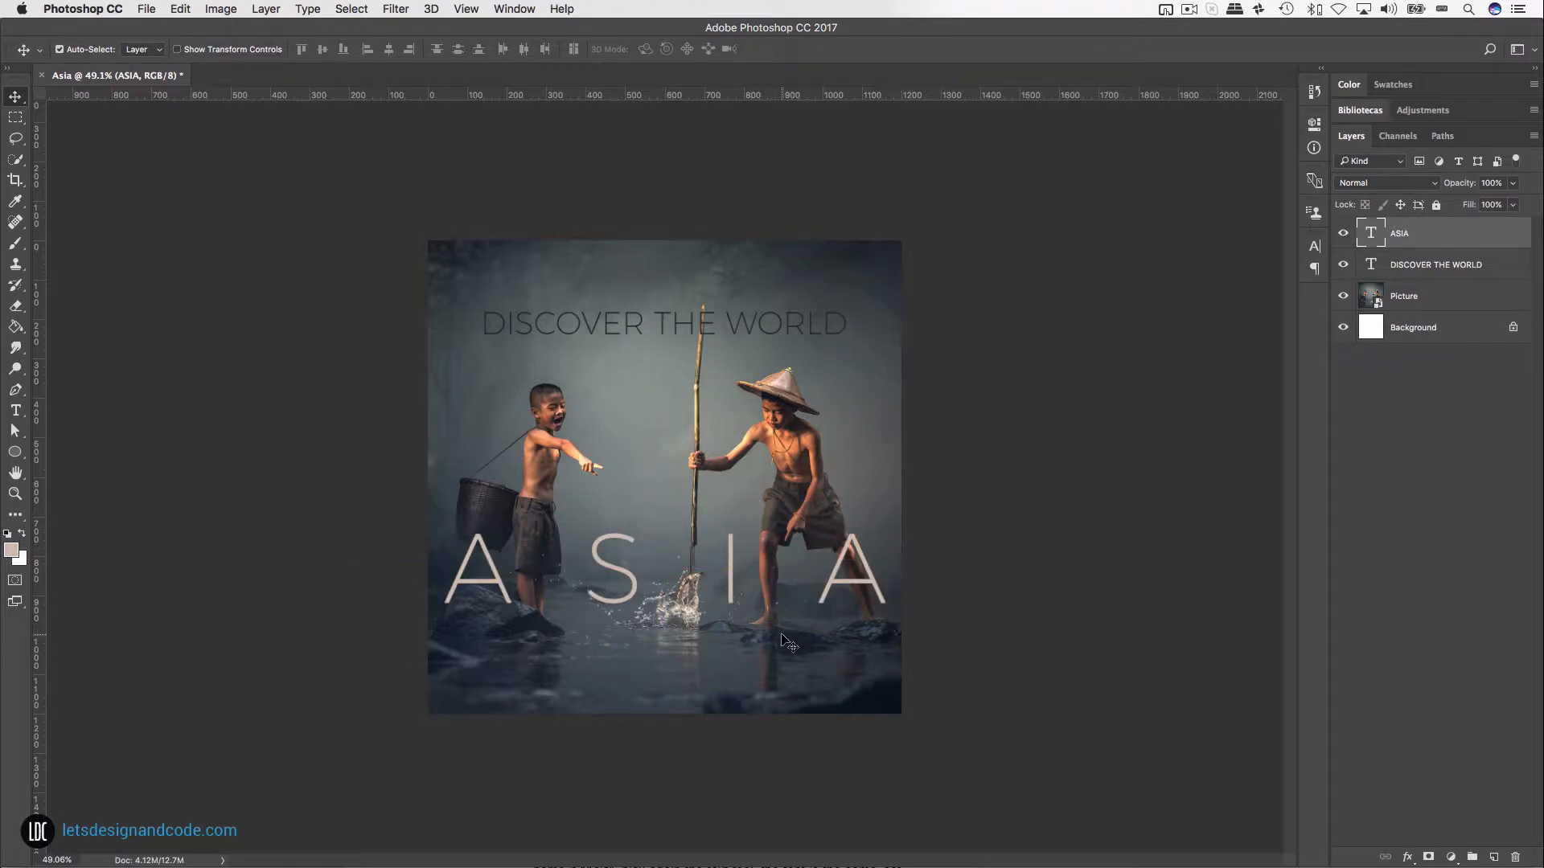
pyautogui.hotkey('shift', 'Right')
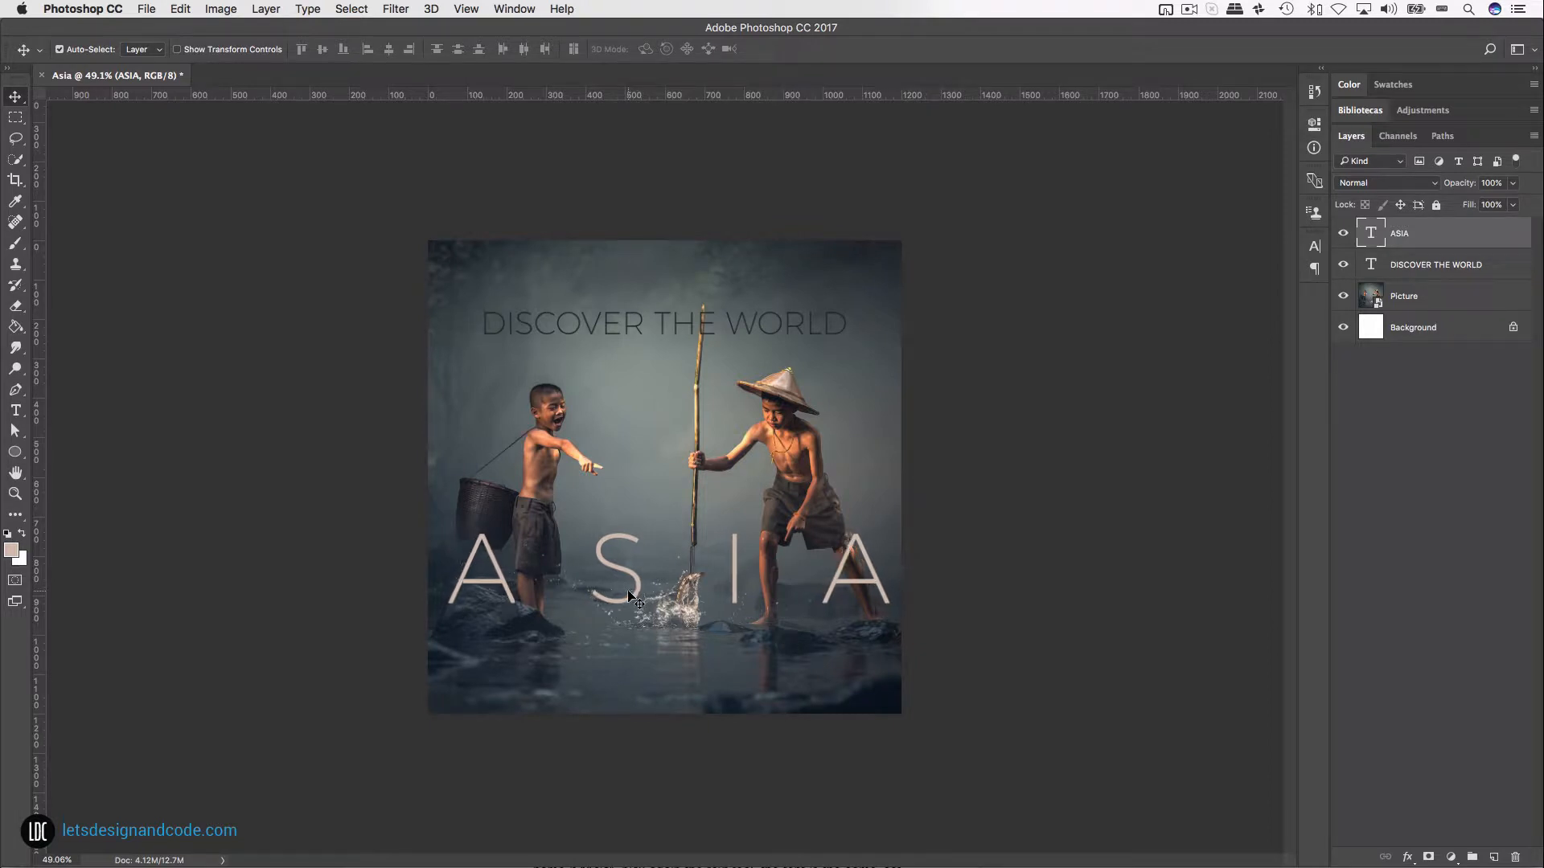
pyautogui.hotkey('shift', 'Down')
pyautogui.hotkey('shift', 'Down')
pyautogui.hotkey('shift', 'Down')
pyautogui.hotkey('shift', 'Down')
pyautogui.hotkey('shift', 'Down')
pyautogui.hotkey('shift', 'Down')
pyautogui.hotkey('shift', 'Down')
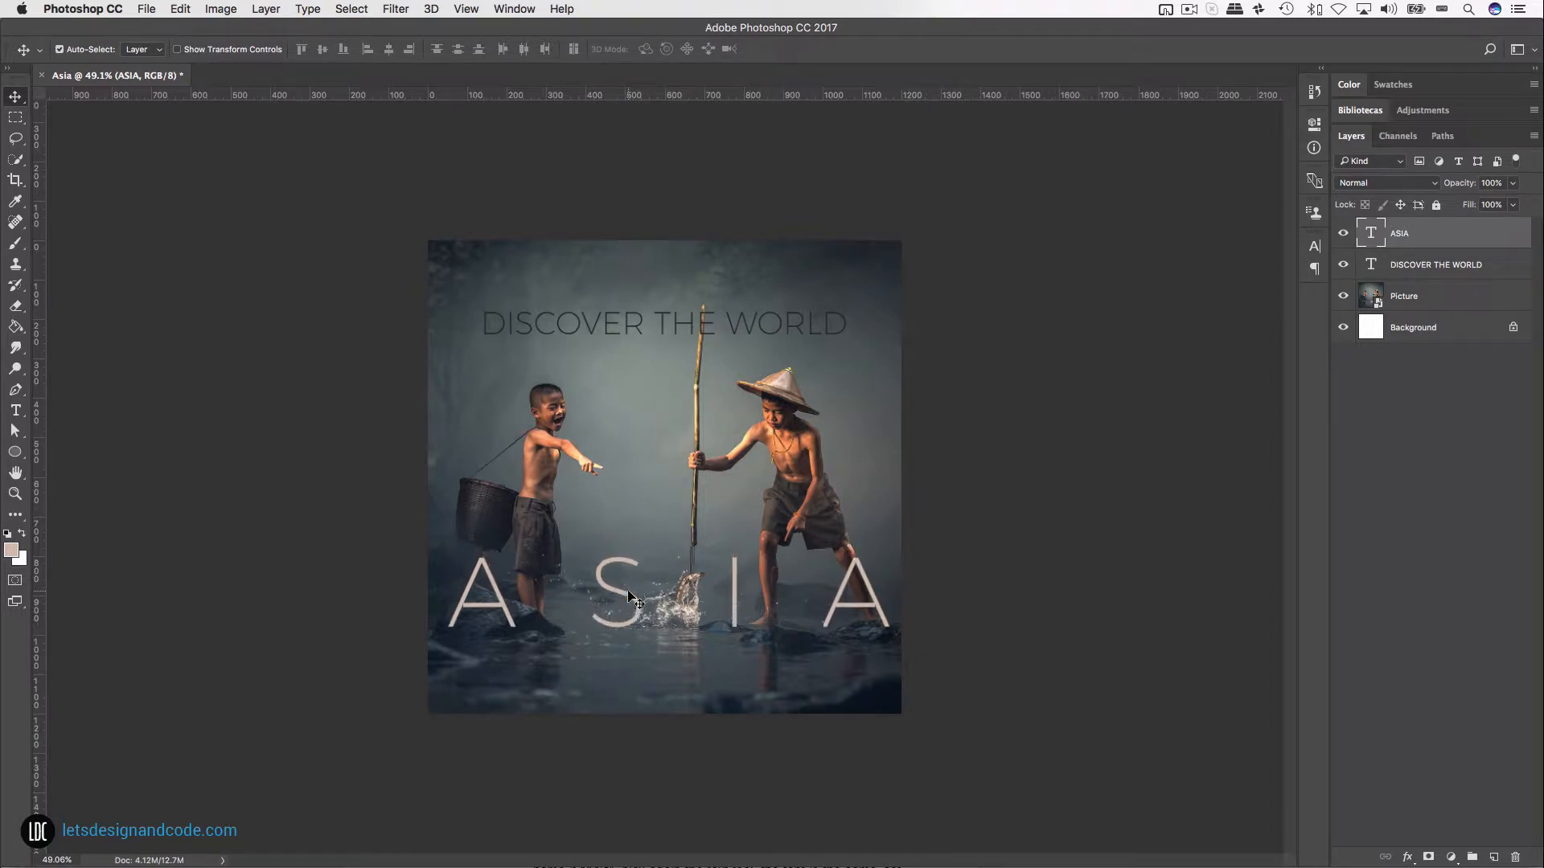
# Step: Nudge the ASIA text about 10 px left, and the photo and the DISCOVER THE WORLD text about 20 px left
pyautogui.hotkey('shift', 'Left')
pyautogui.hotkey('shift', 'Left')
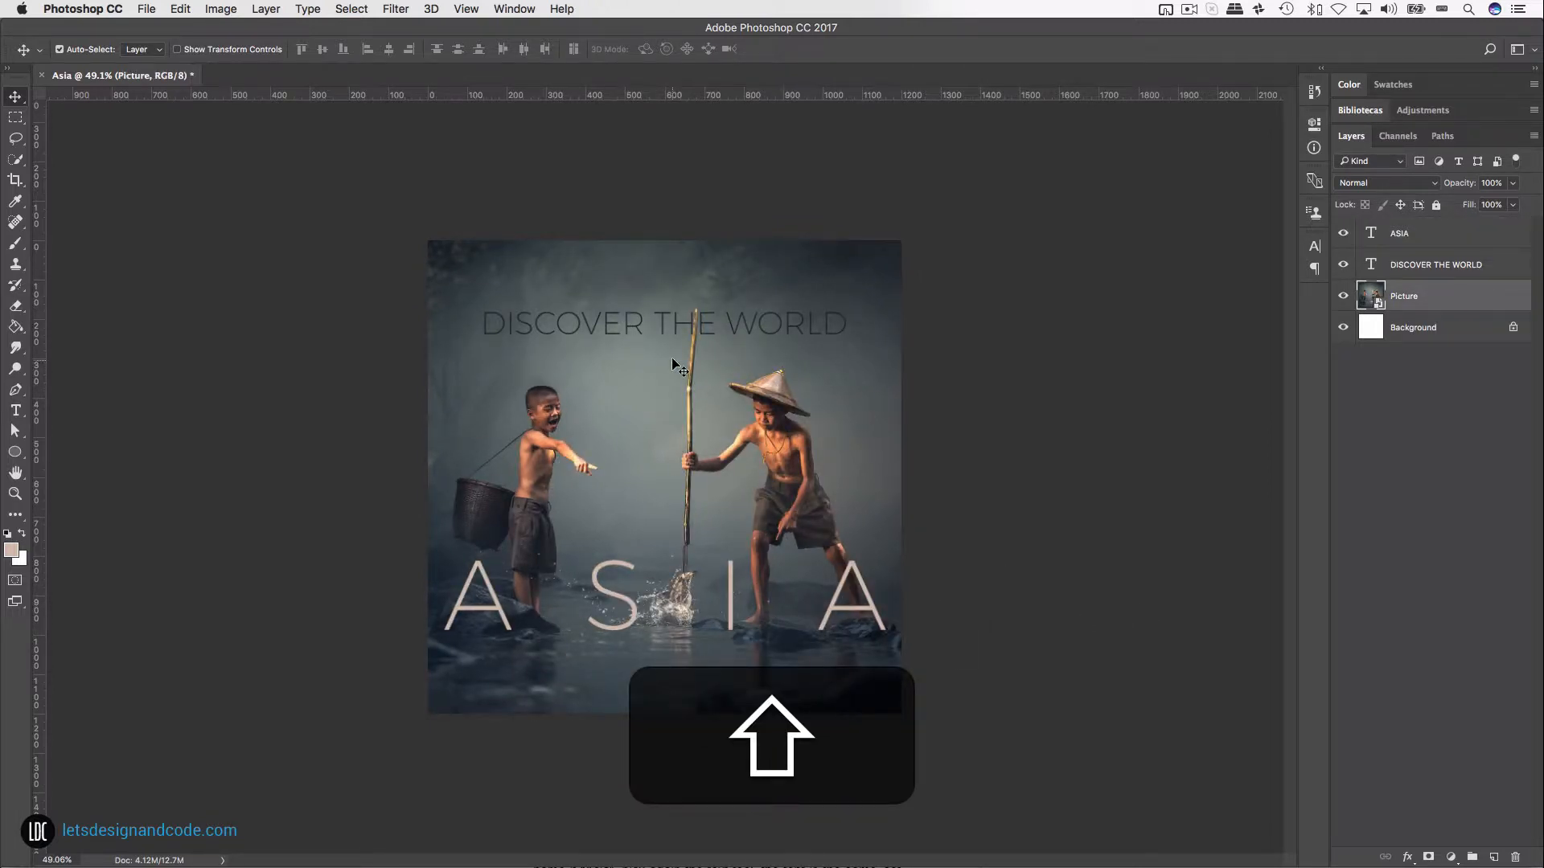
pyautogui.click(761, 325)
pyautogui.hotkey('shift', 'Left')
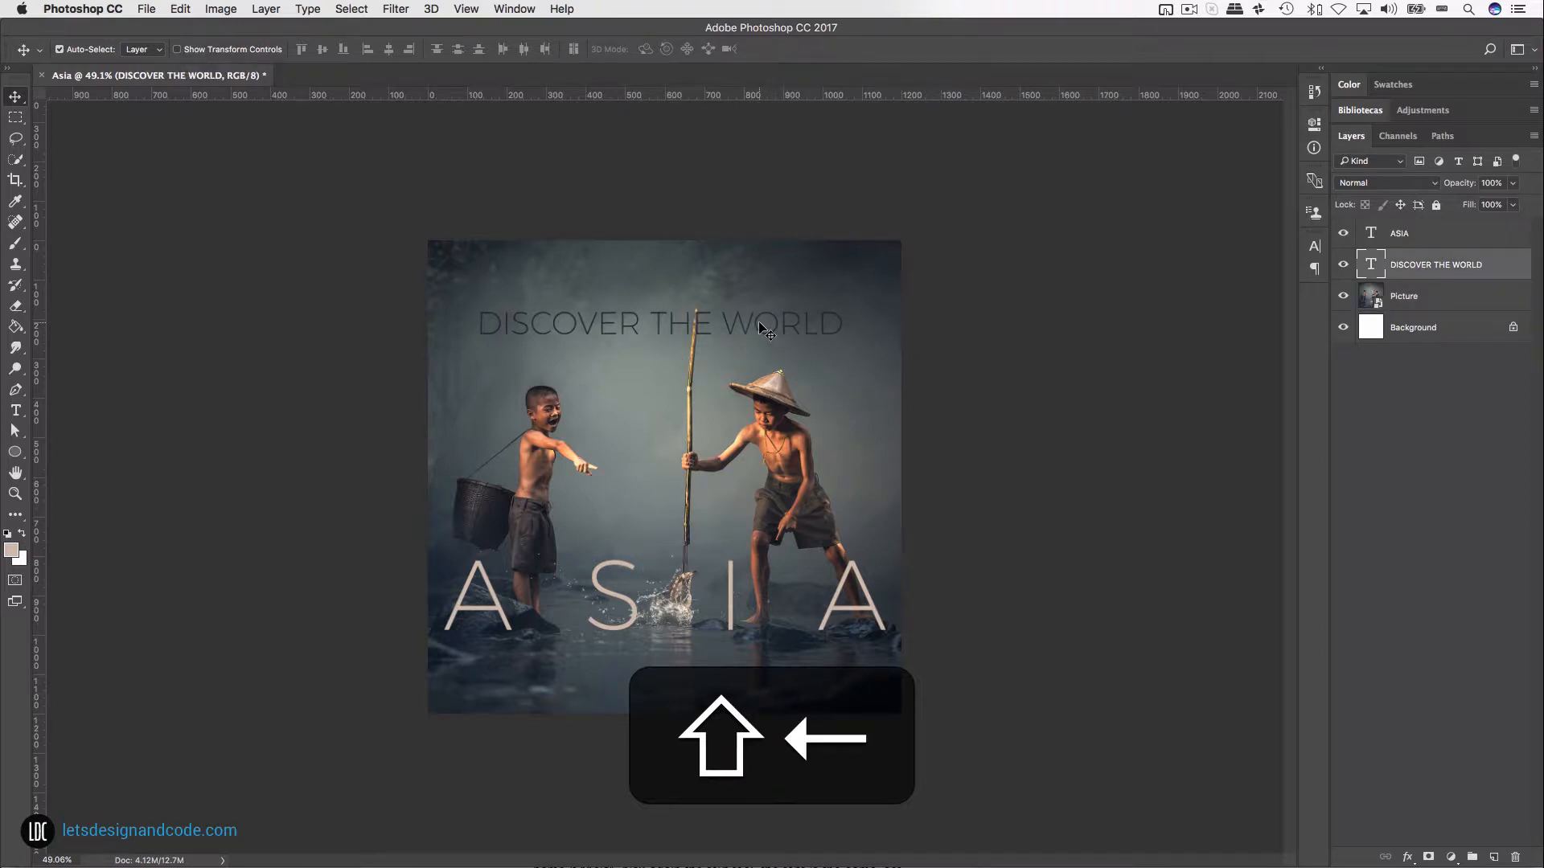
pyautogui.hotkey('shift', 'Left')
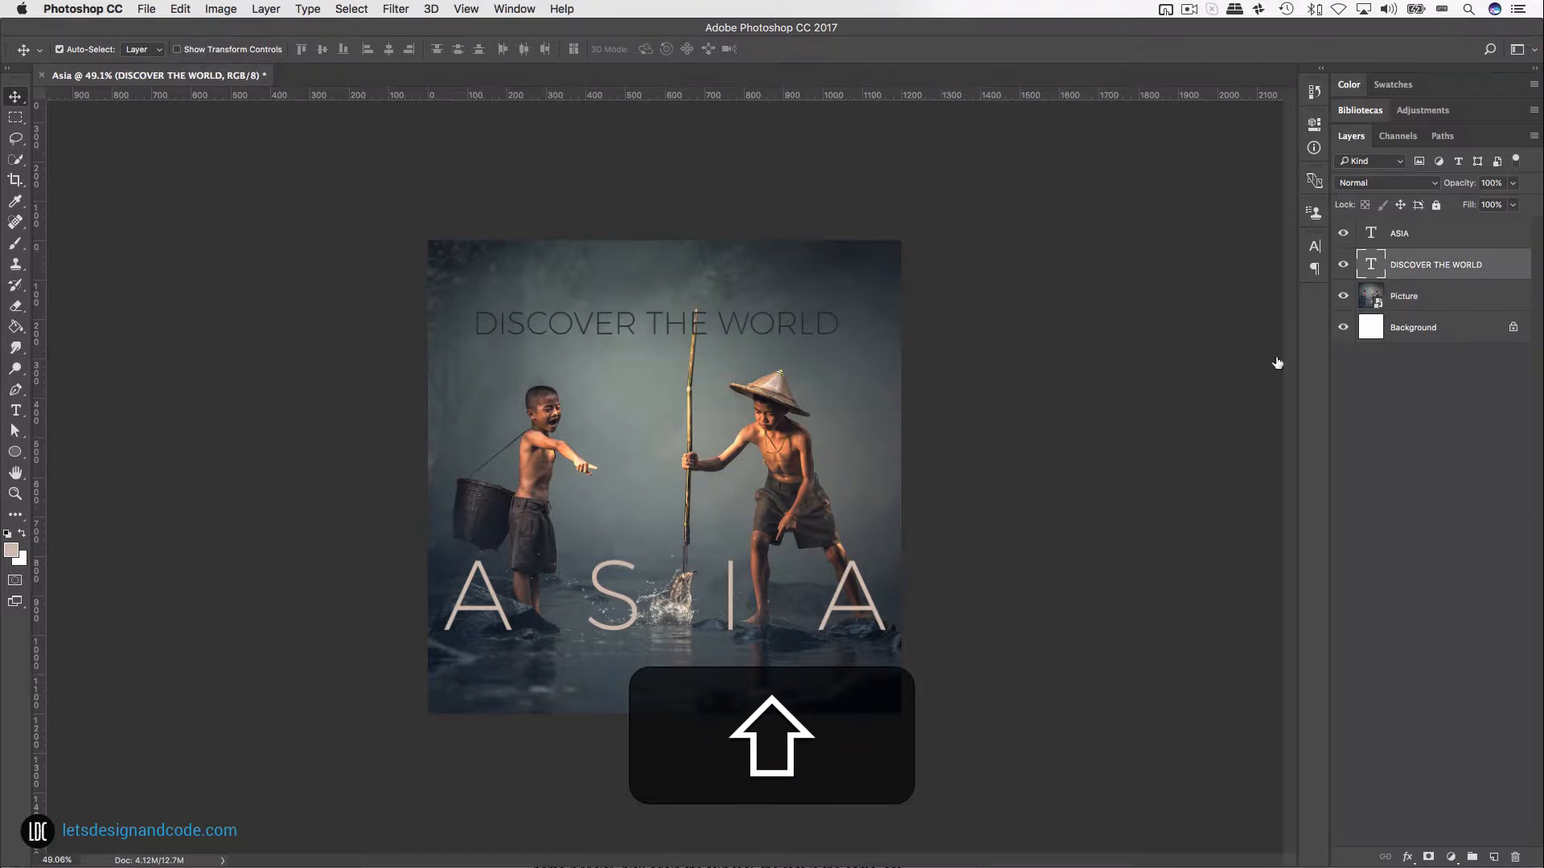
# Step: Add a layer mask to the DISCOVER THE WORLD text and set up a 14 px brush with black as its color
pyautogui.scroll(5, 695, 320)
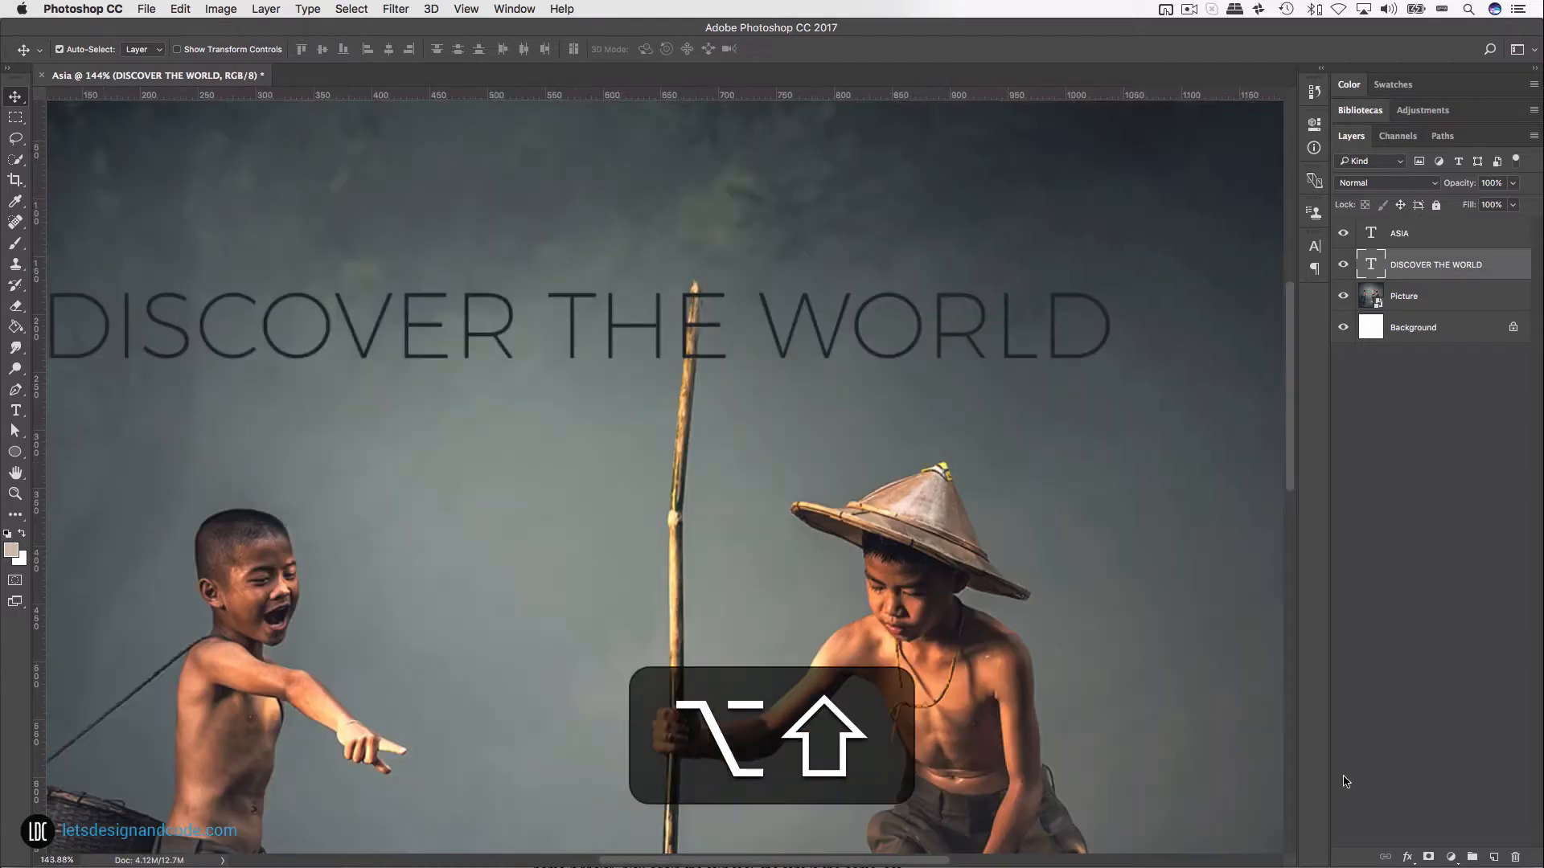
pyautogui.keyDown('shift'); pyautogui.click(1429, 857); pyautogui.keyUp('shift')
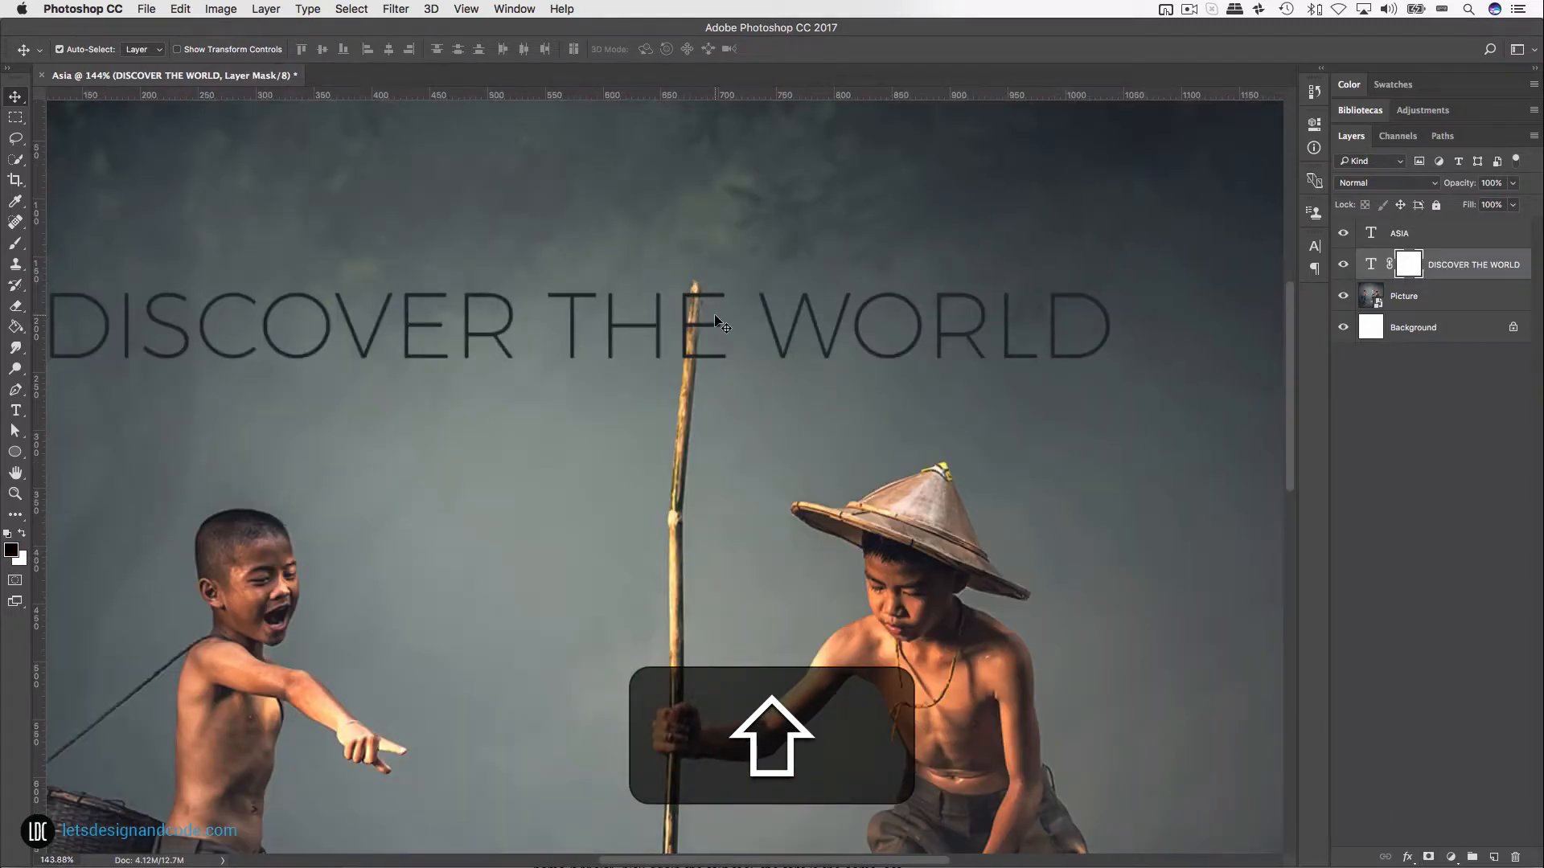
pyautogui.scroll(3, 693, 314)
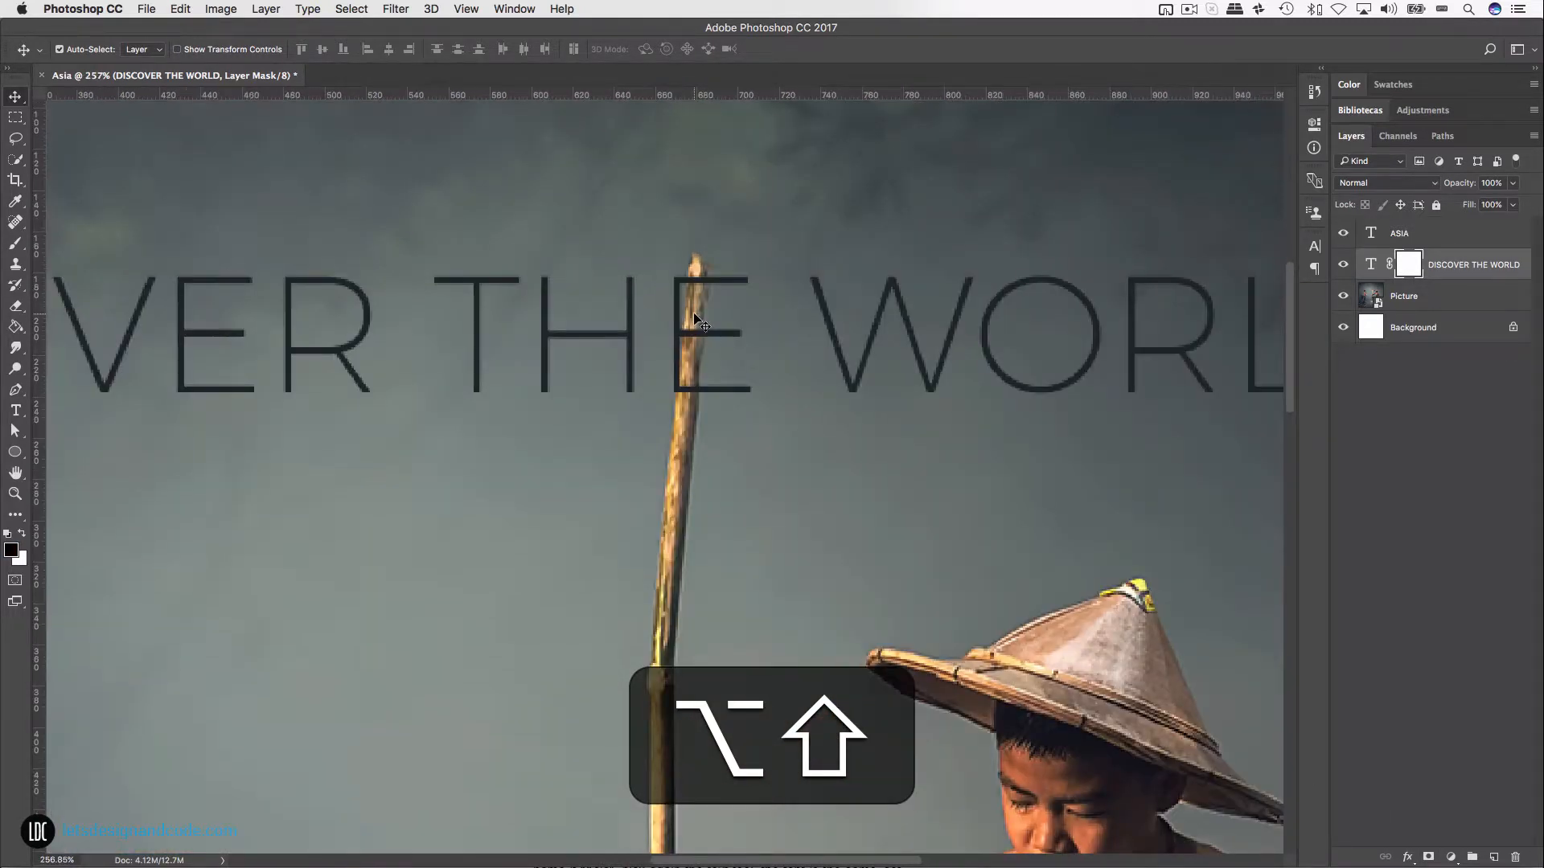
pyautogui.hotkey('shift', 'b')
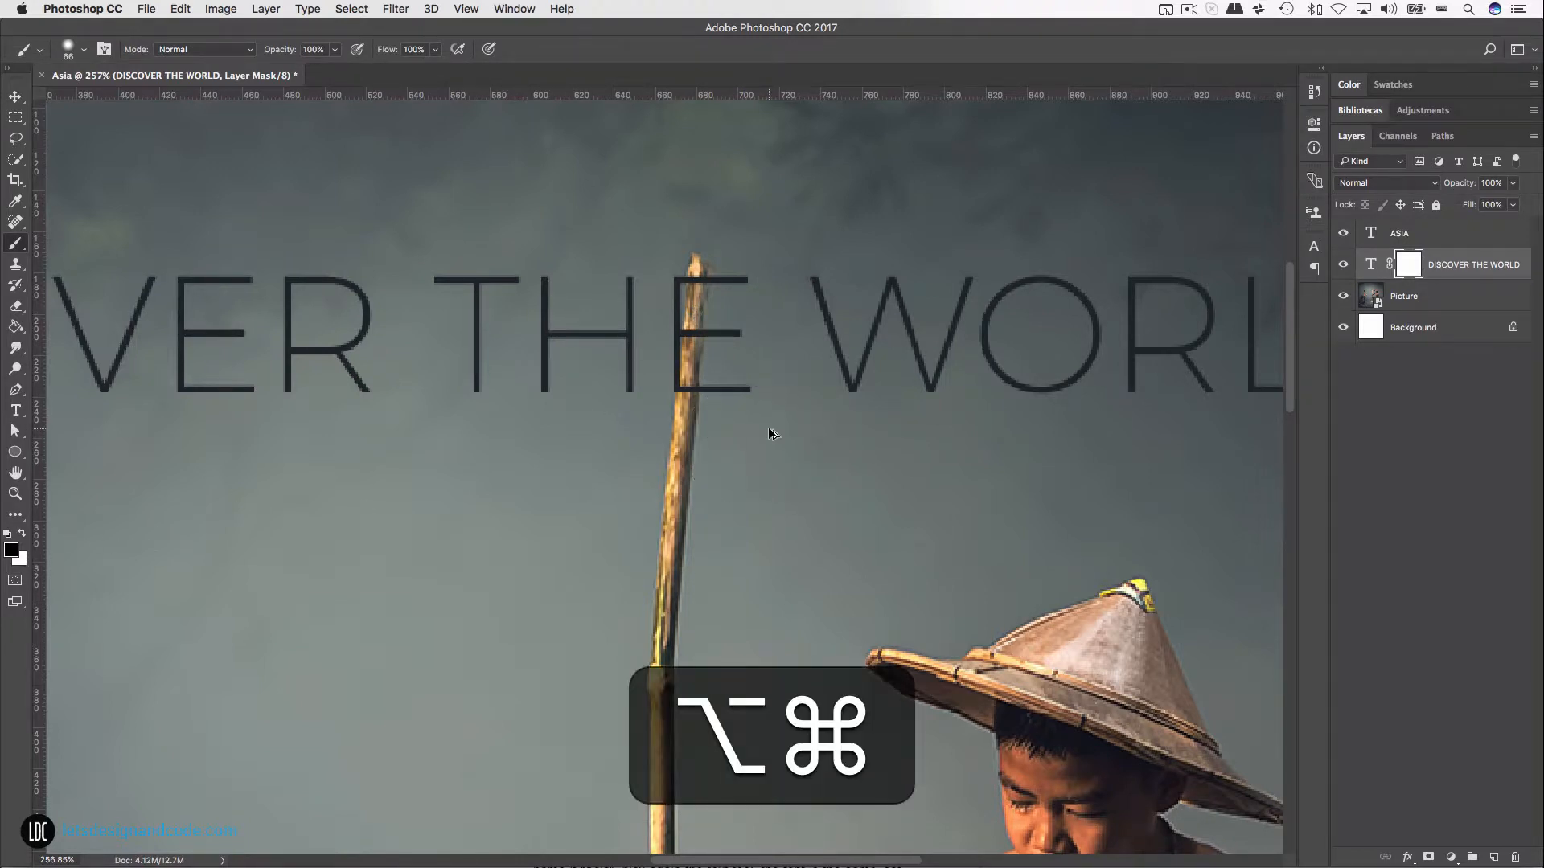
pyautogui.moveTo(768, 429); pyautogui.dragTo(456, 463)
pyautogui.click(12, 551)
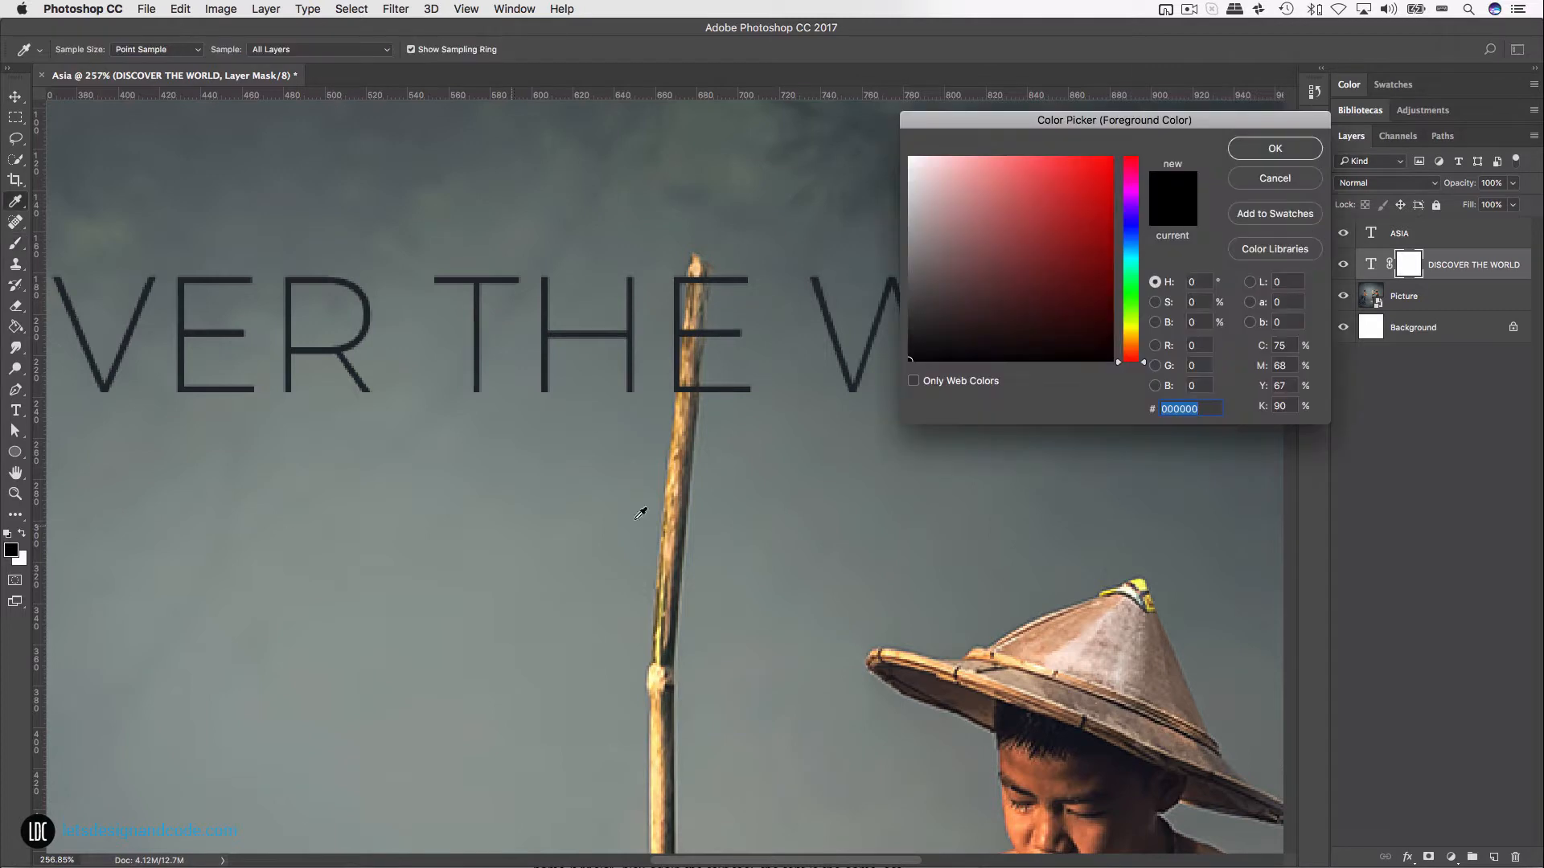
pyautogui.click(1243, 151)
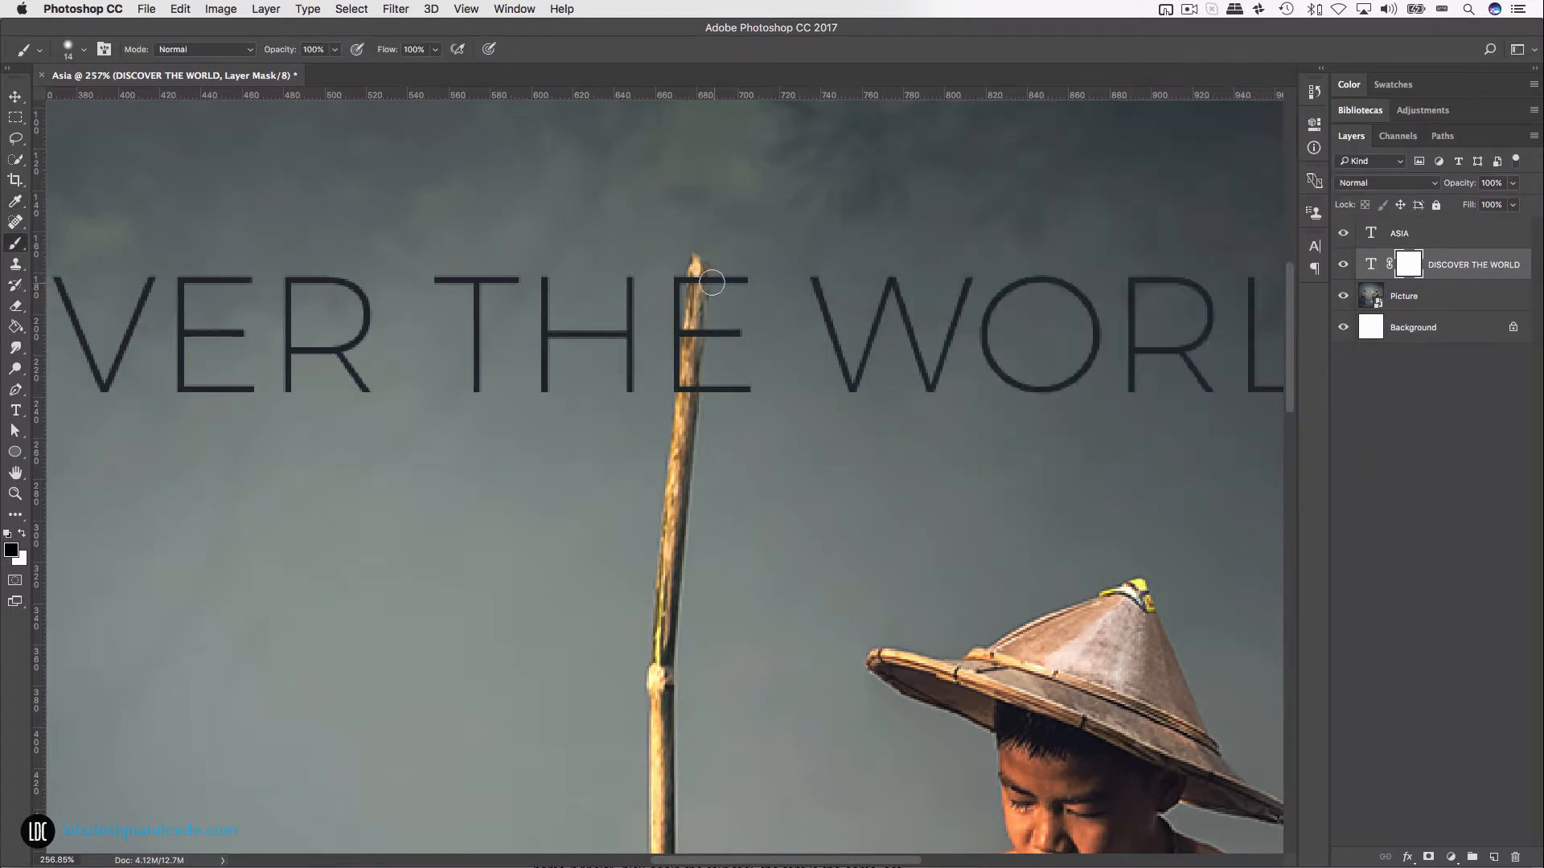
# Step: Mask out the parts of the E in THE that cross the bamboo pole, so the pole passes in front
pyautogui.press('shift')
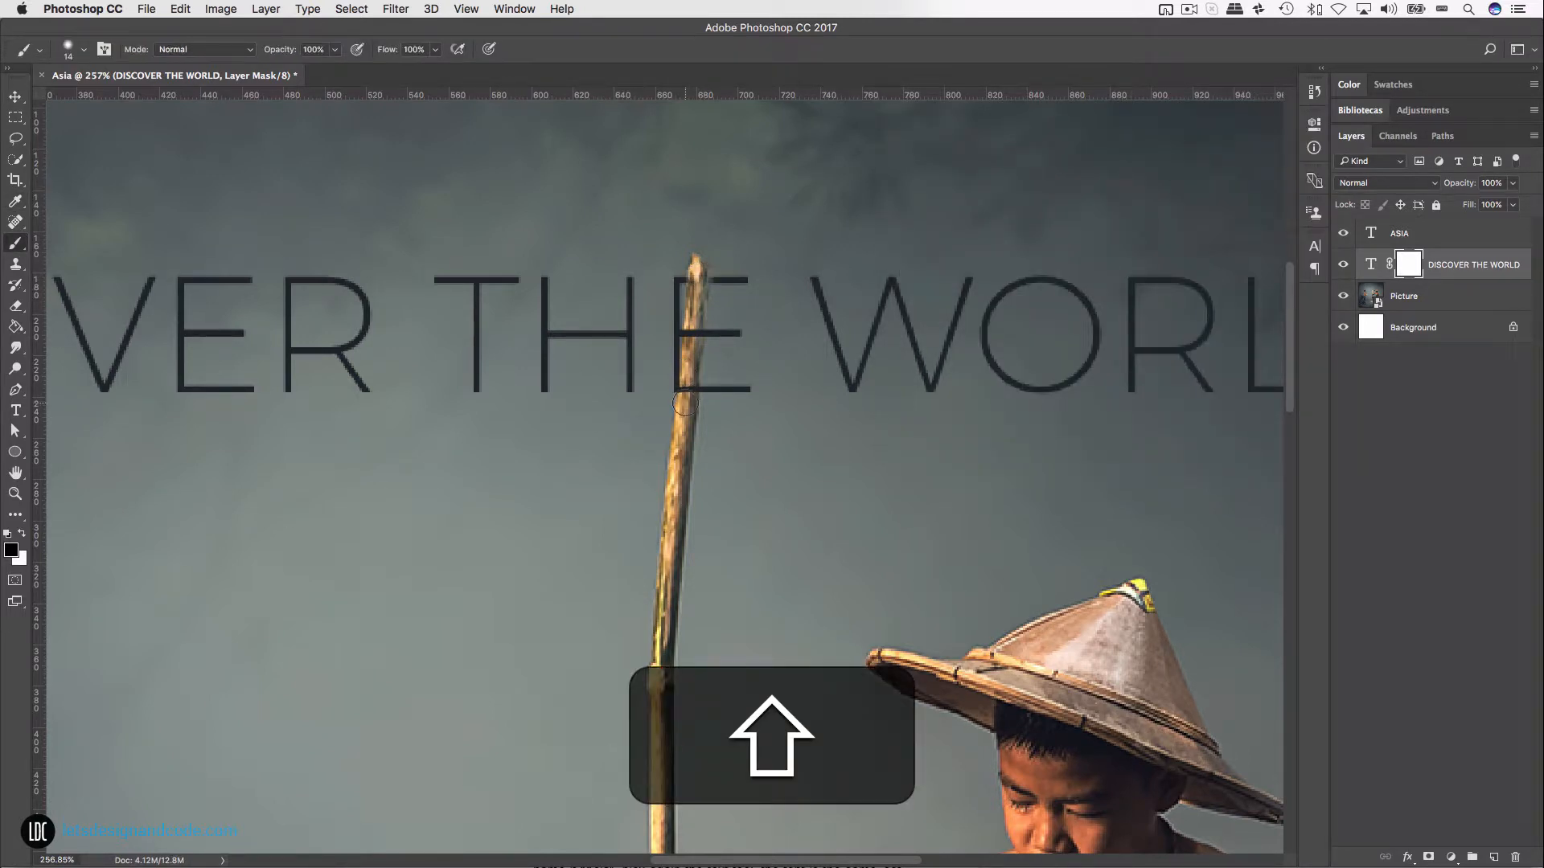
pyautogui.keyDown('shift'); pyautogui.click(684, 404); pyautogui.keyUp('shift')
pyautogui.press('alt')
pyautogui.scroll(-3, 768, 554)
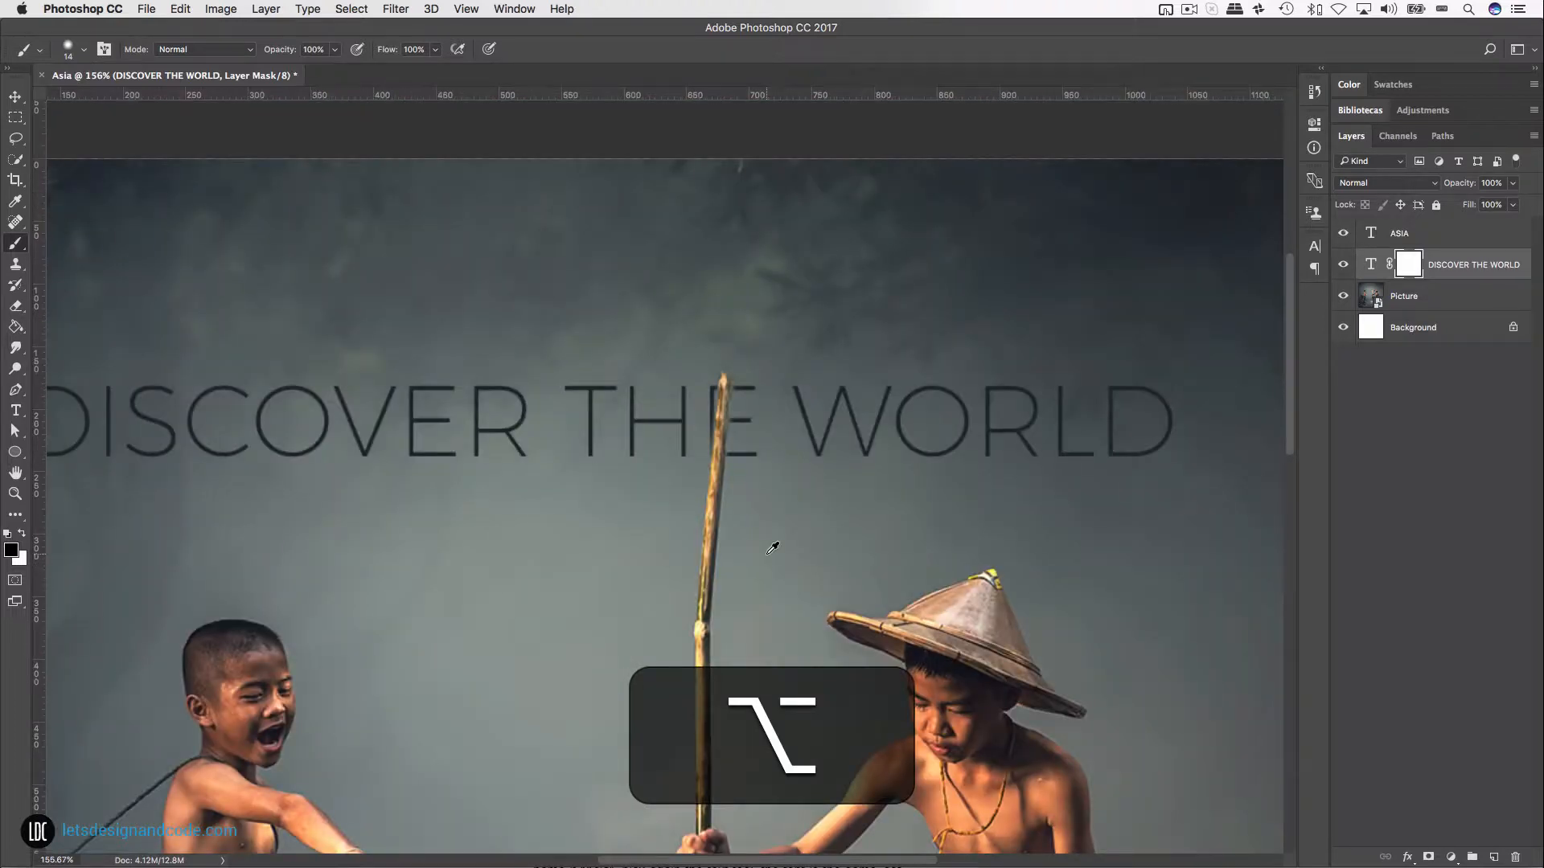
pyautogui.scroll(-4, 772, 548)
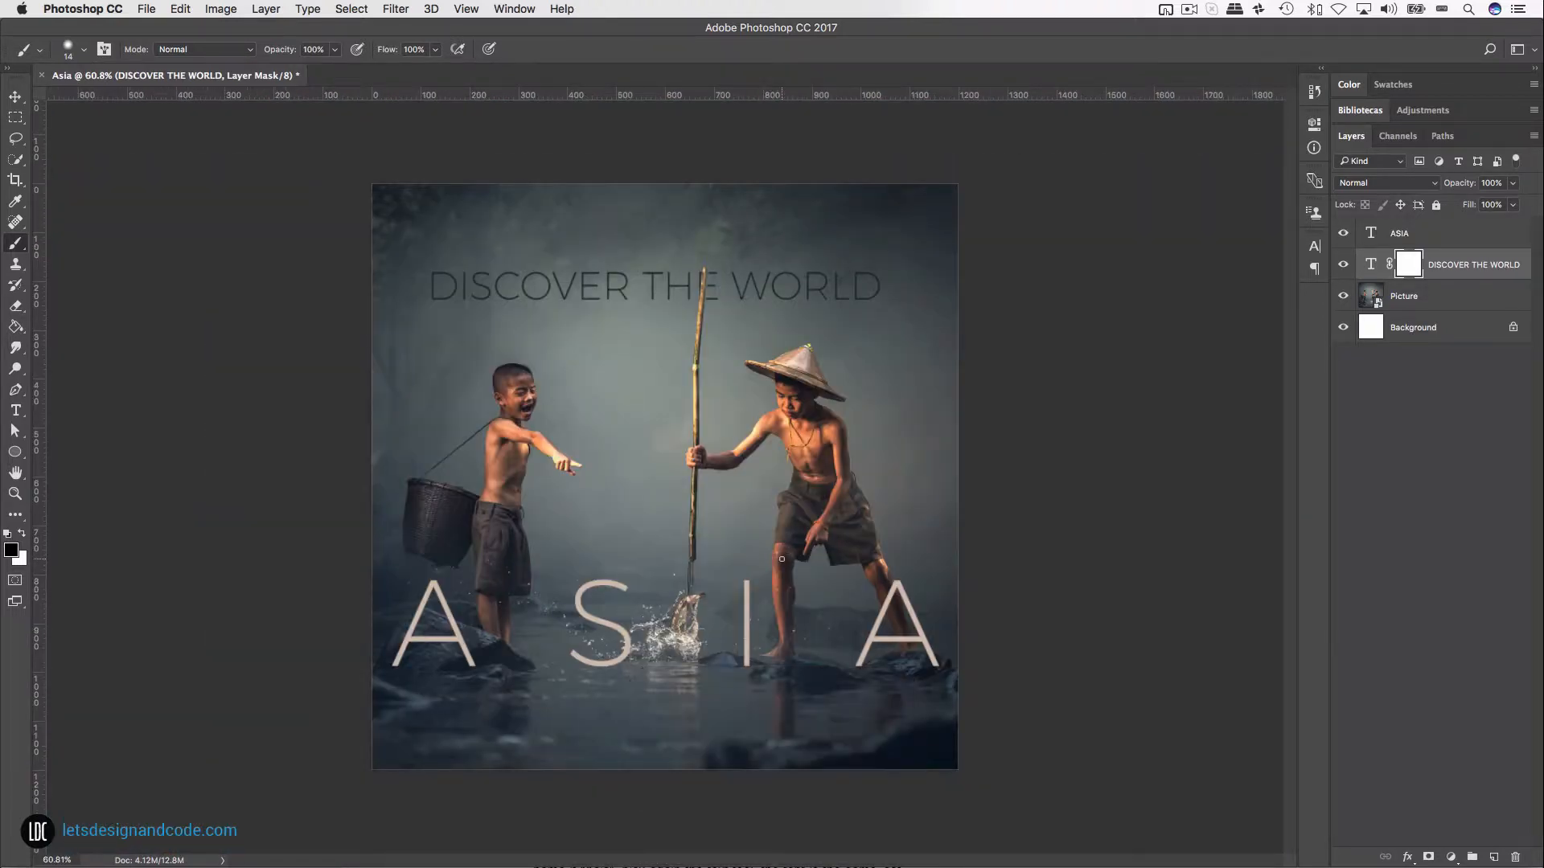
# Step: Add a layer mask to the ASIA text and hide the lower-right leg of the first A behind the rock
pyautogui.click(1440, 241)
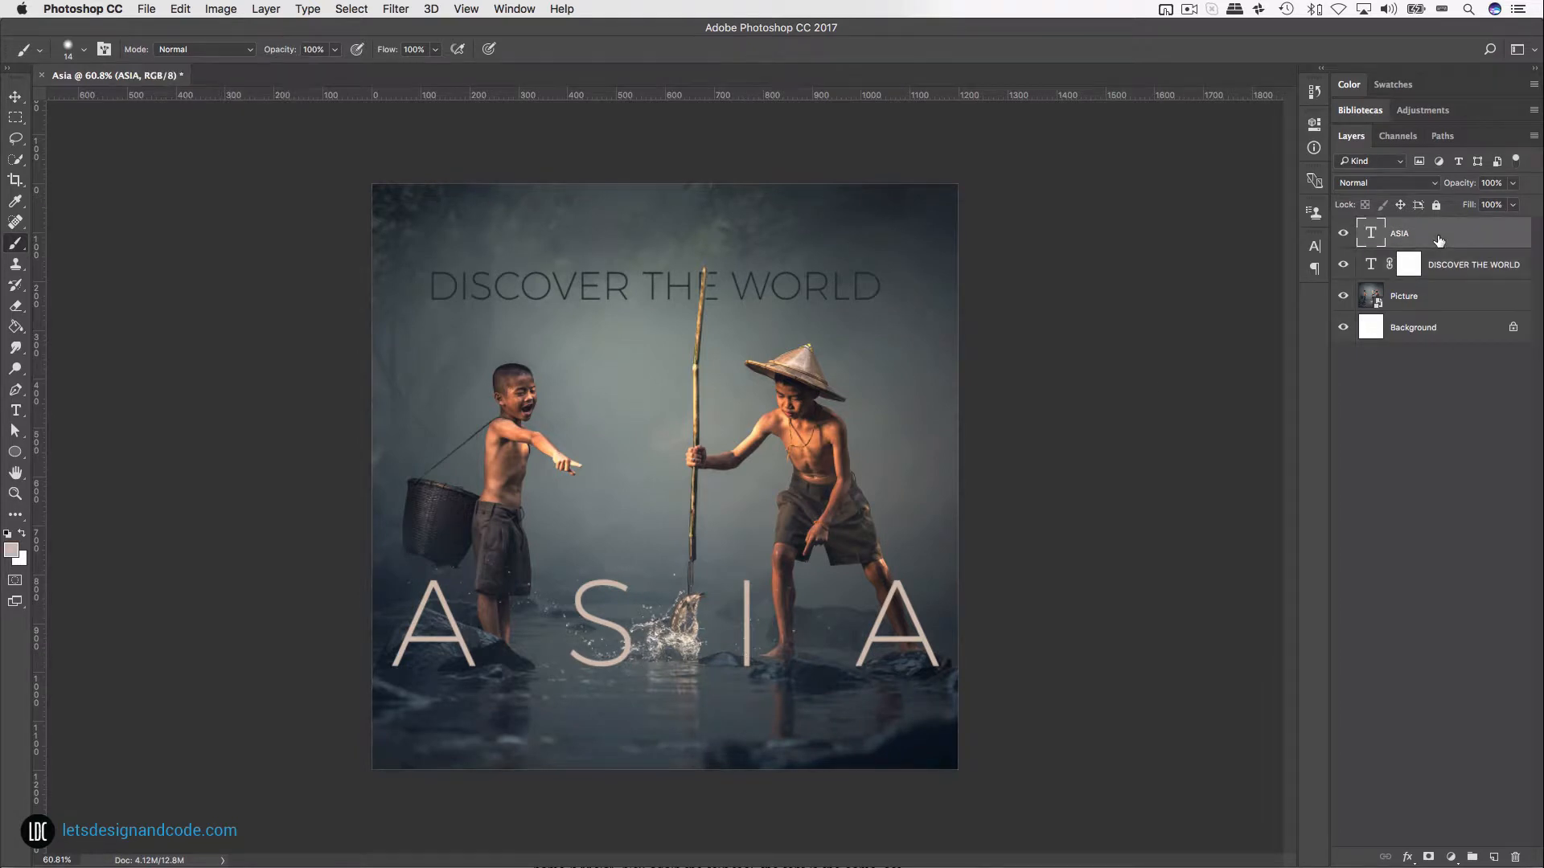
pyautogui.click(1428, 857)
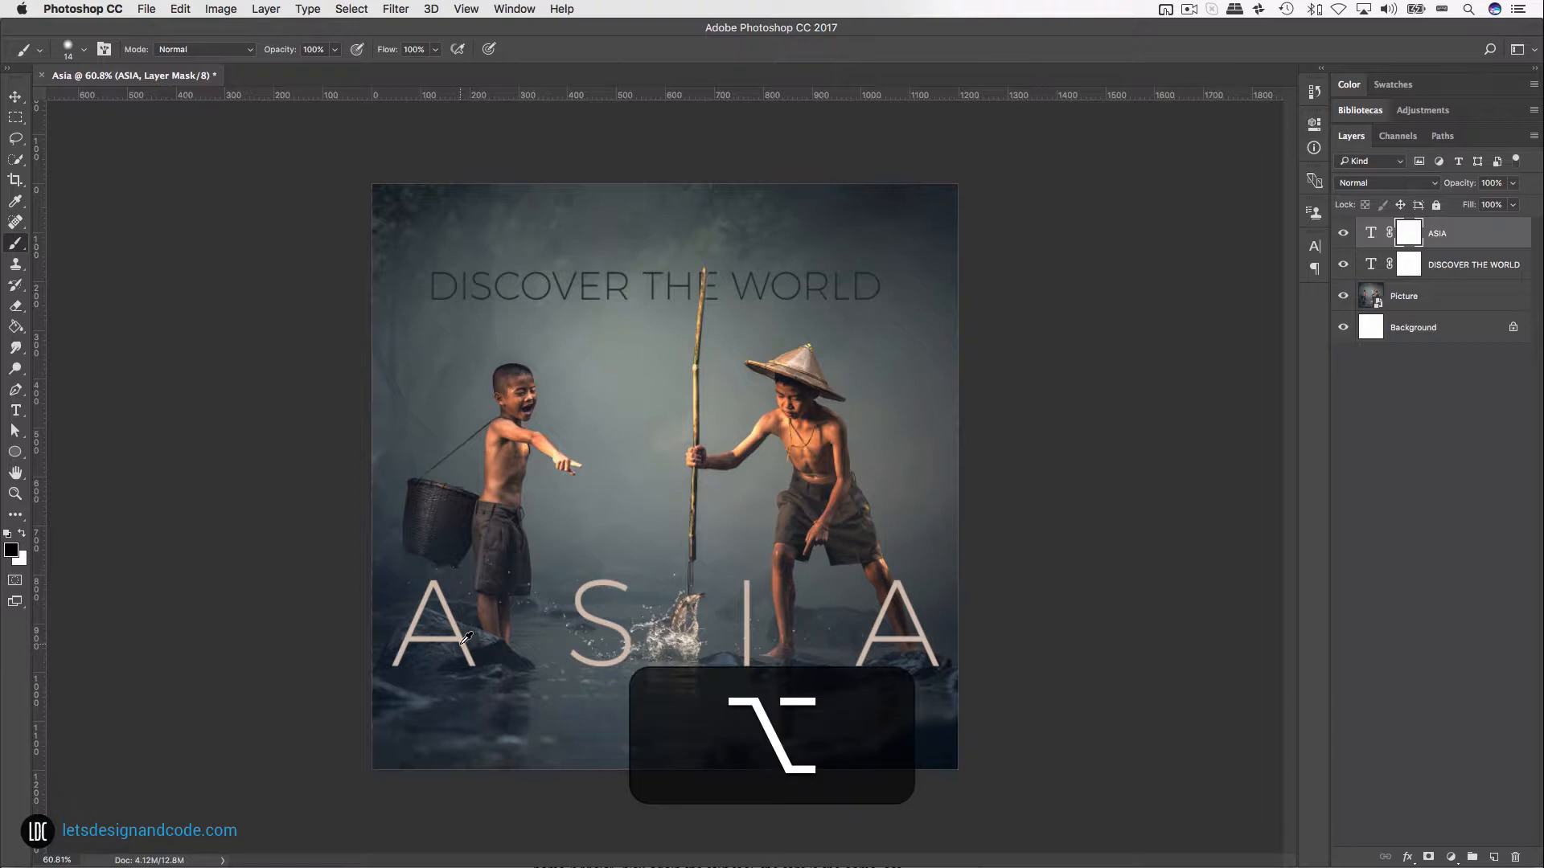
pyautogui.scroll(8, 461, 644)
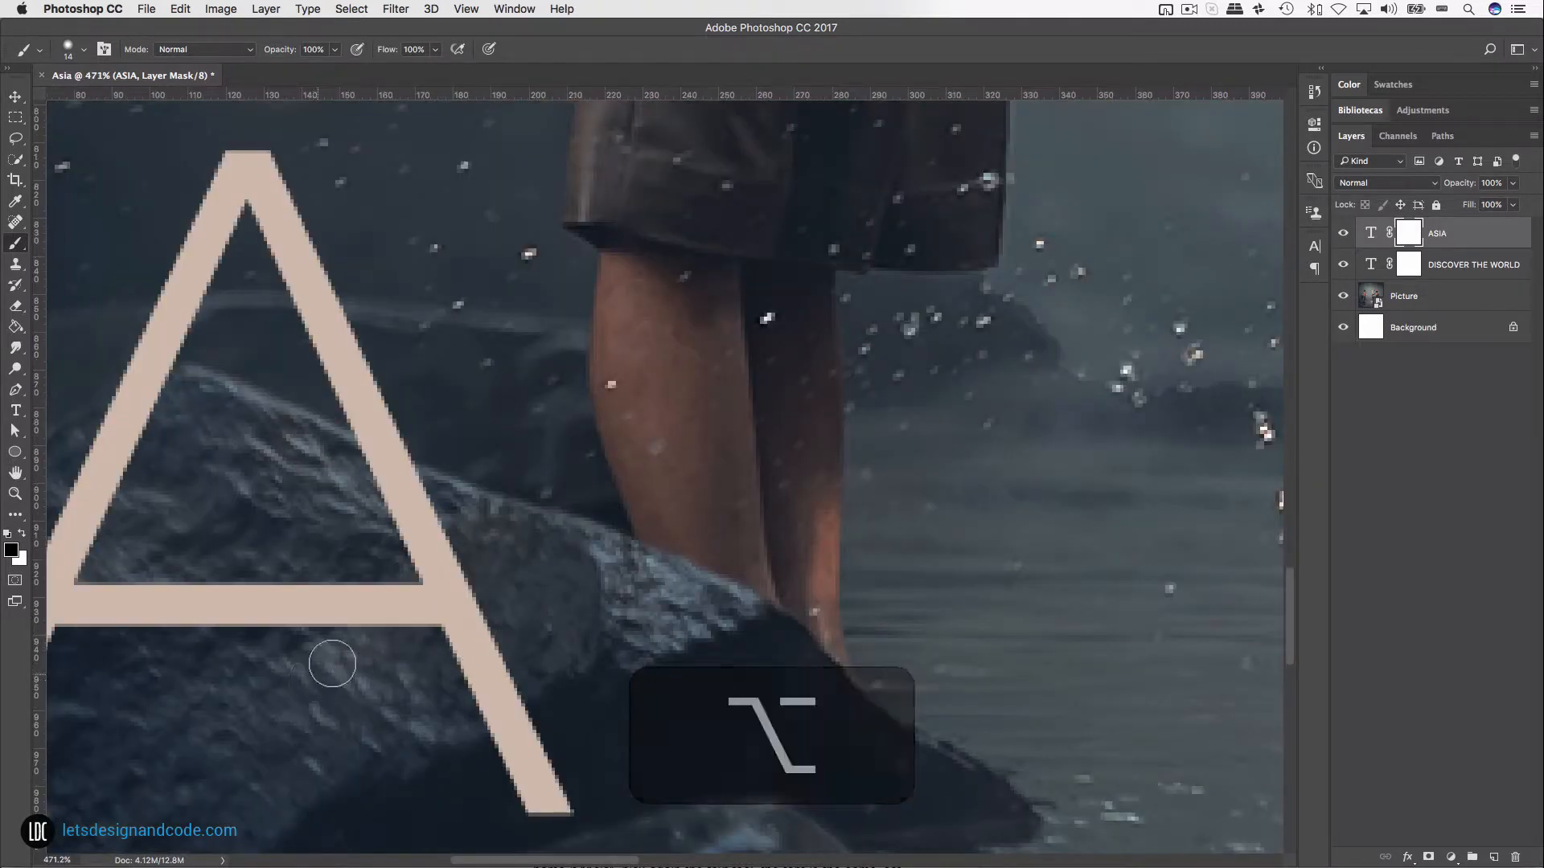
pyautogui.moveTo(328, 659)
pyautogui.mouseDown()
pyautogui.moveTo(453, 585)
pyautogui.moveTo(323, 658)
pyautogui.moveTo(531, 595)
pyautogui.moveTo(498, 620)
pyautogui.moveTo(480, 698)
pyautogui.moveTo(565, 784)
pyautogui.moveTo(484, 724)
pyautogui.mouseUp()
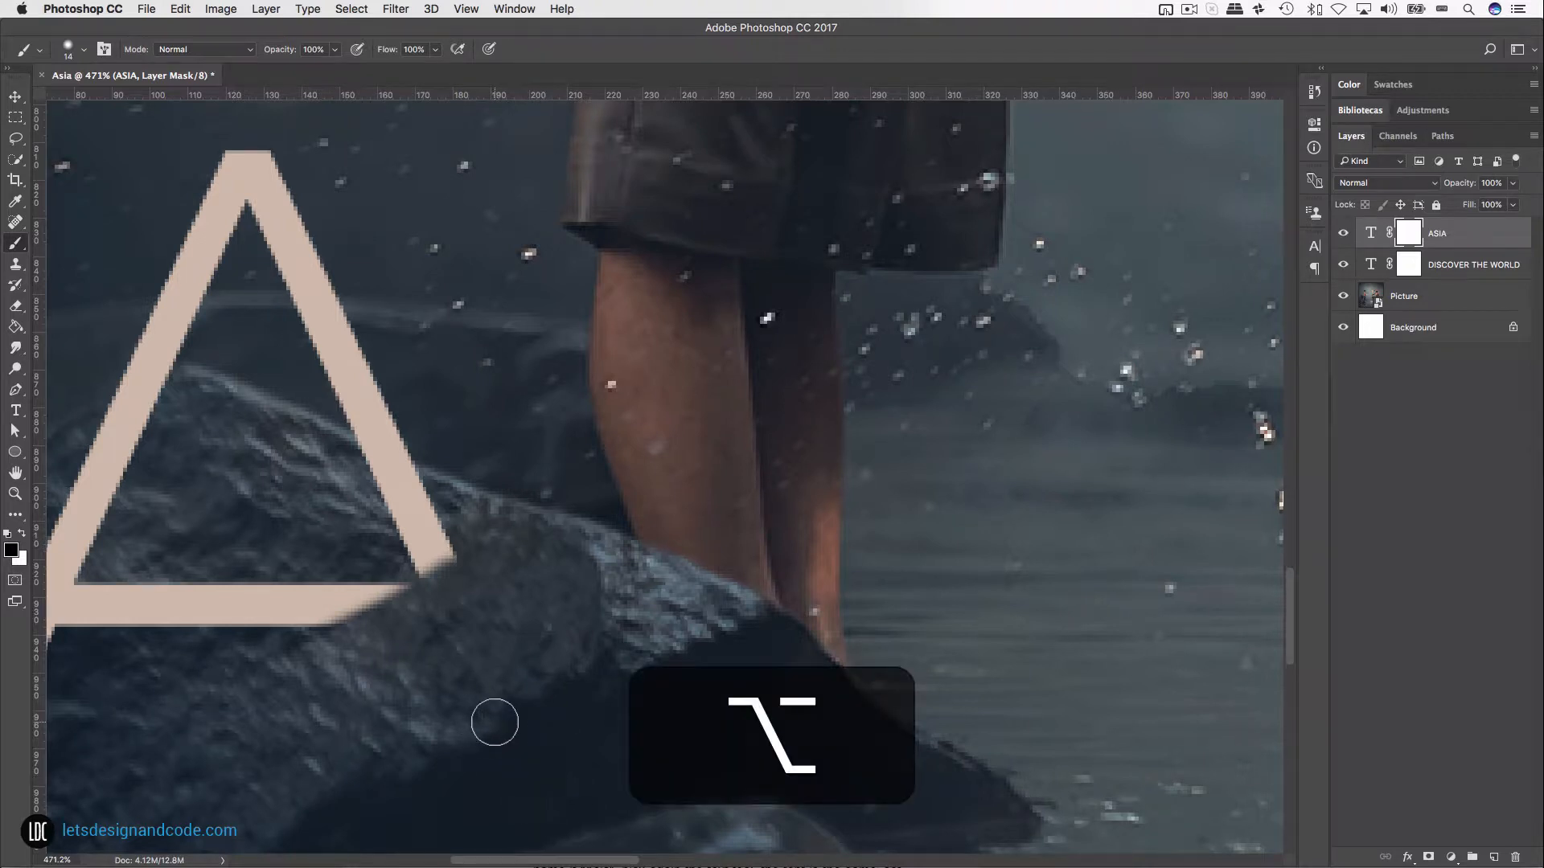
pyautogui.scroll(-3, 491, 722)
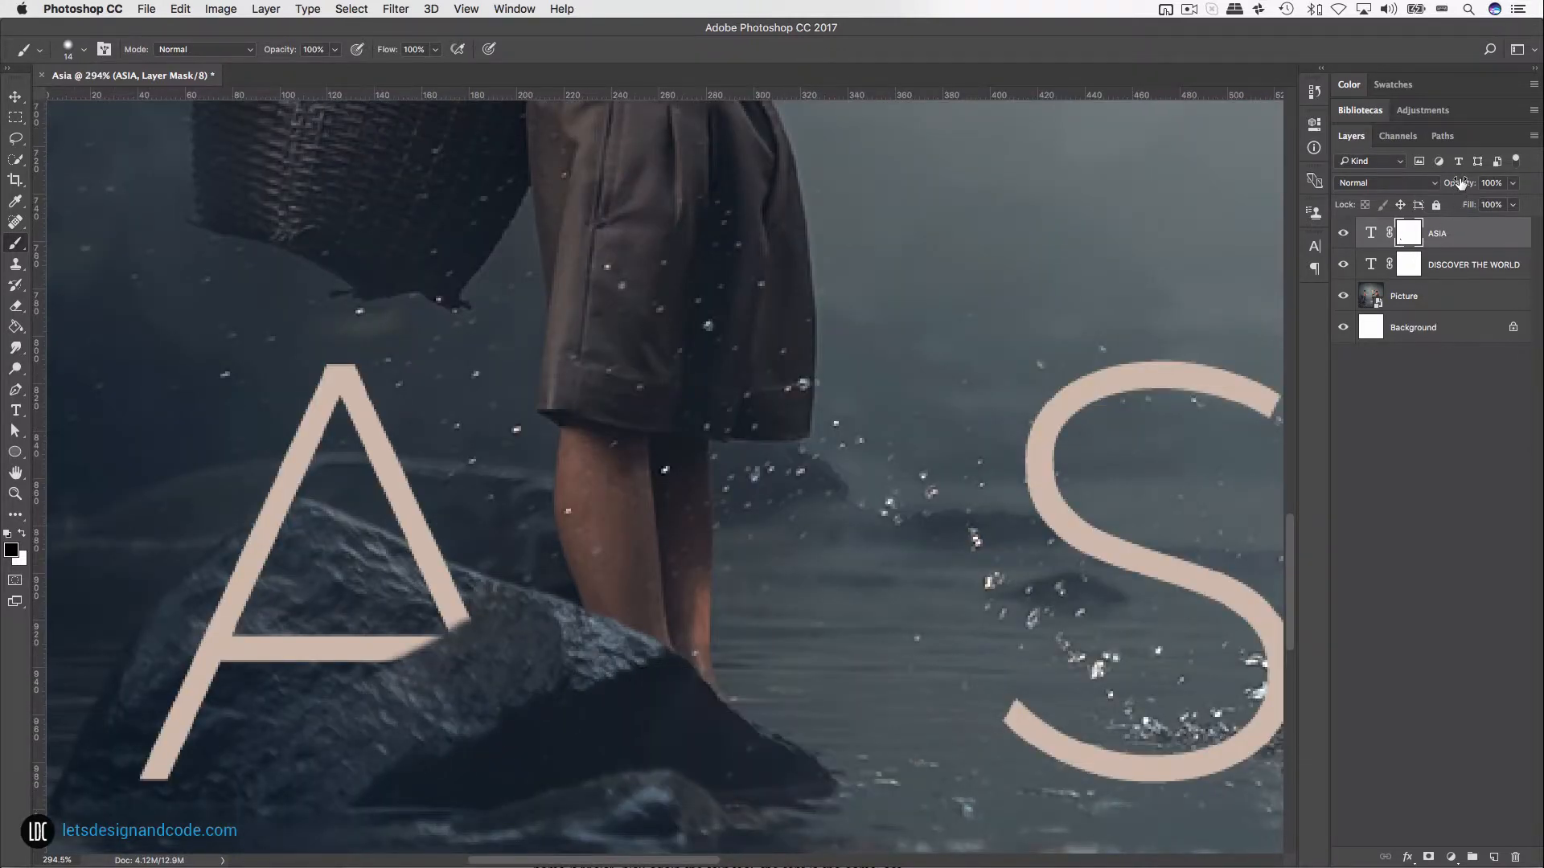
# Step: Lower the ASIA layer's opacity to 57% and refine its mask where the first A meets the rock
pyautogui.moveTo(1458, 188); pyautogui.dragTo(1432, 187)
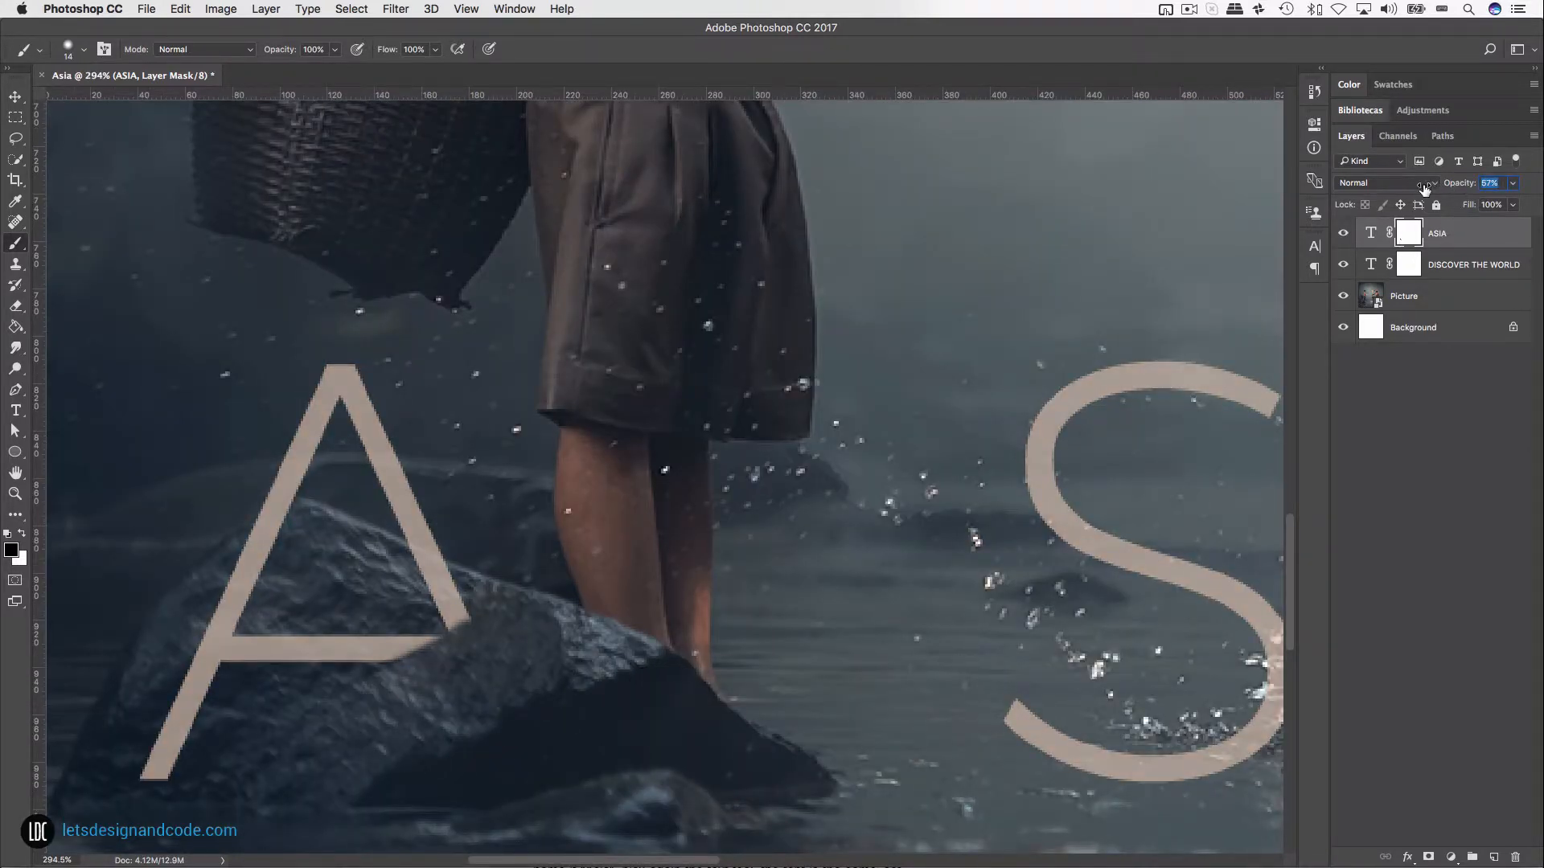
pyautogui.hscroll(10, 1159, 582)
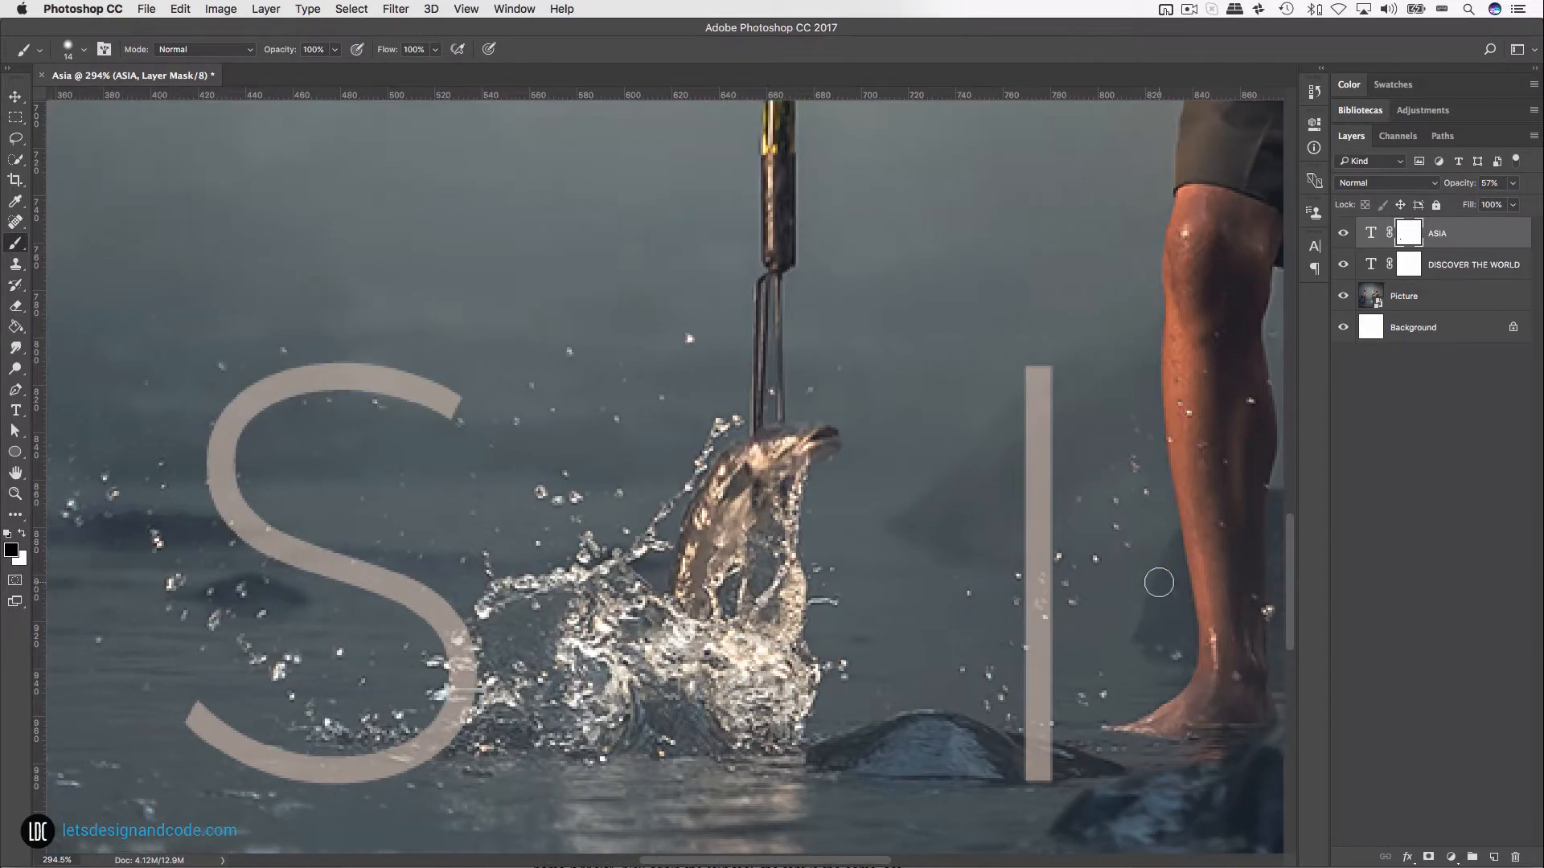
pyautogui.hscroll(-10, 1159, 582)
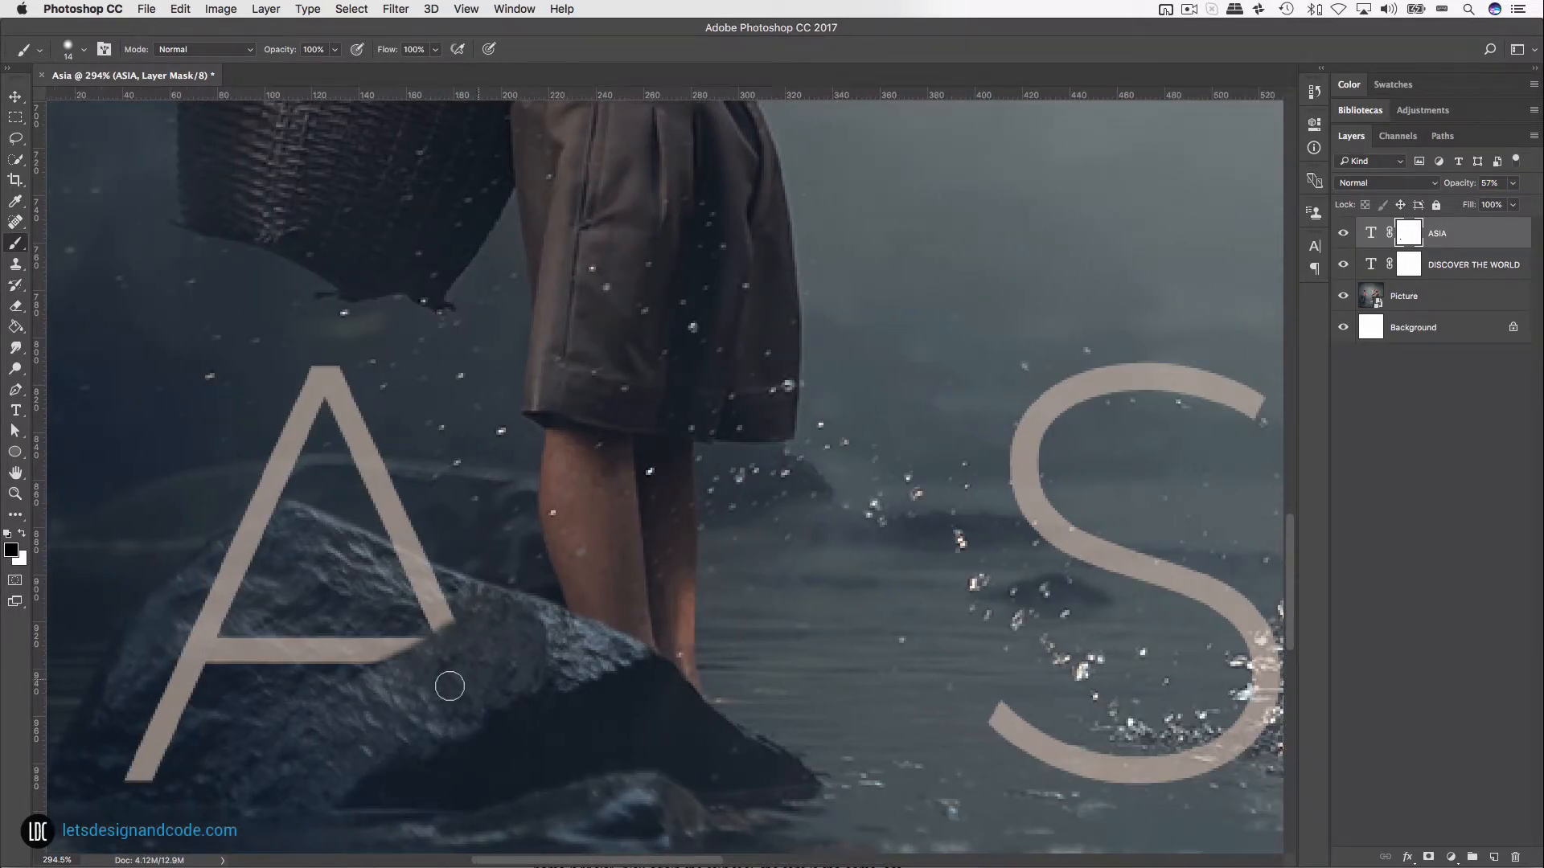
pyautogui.moveTo(456, 681)
pyautogui.mouseDown()
pyautogui.moveTo(456, 667)
pyautogui.moveTo(463, 741)
pyautogui.moveTo(400, 714)
pyautogui.mouseUp()
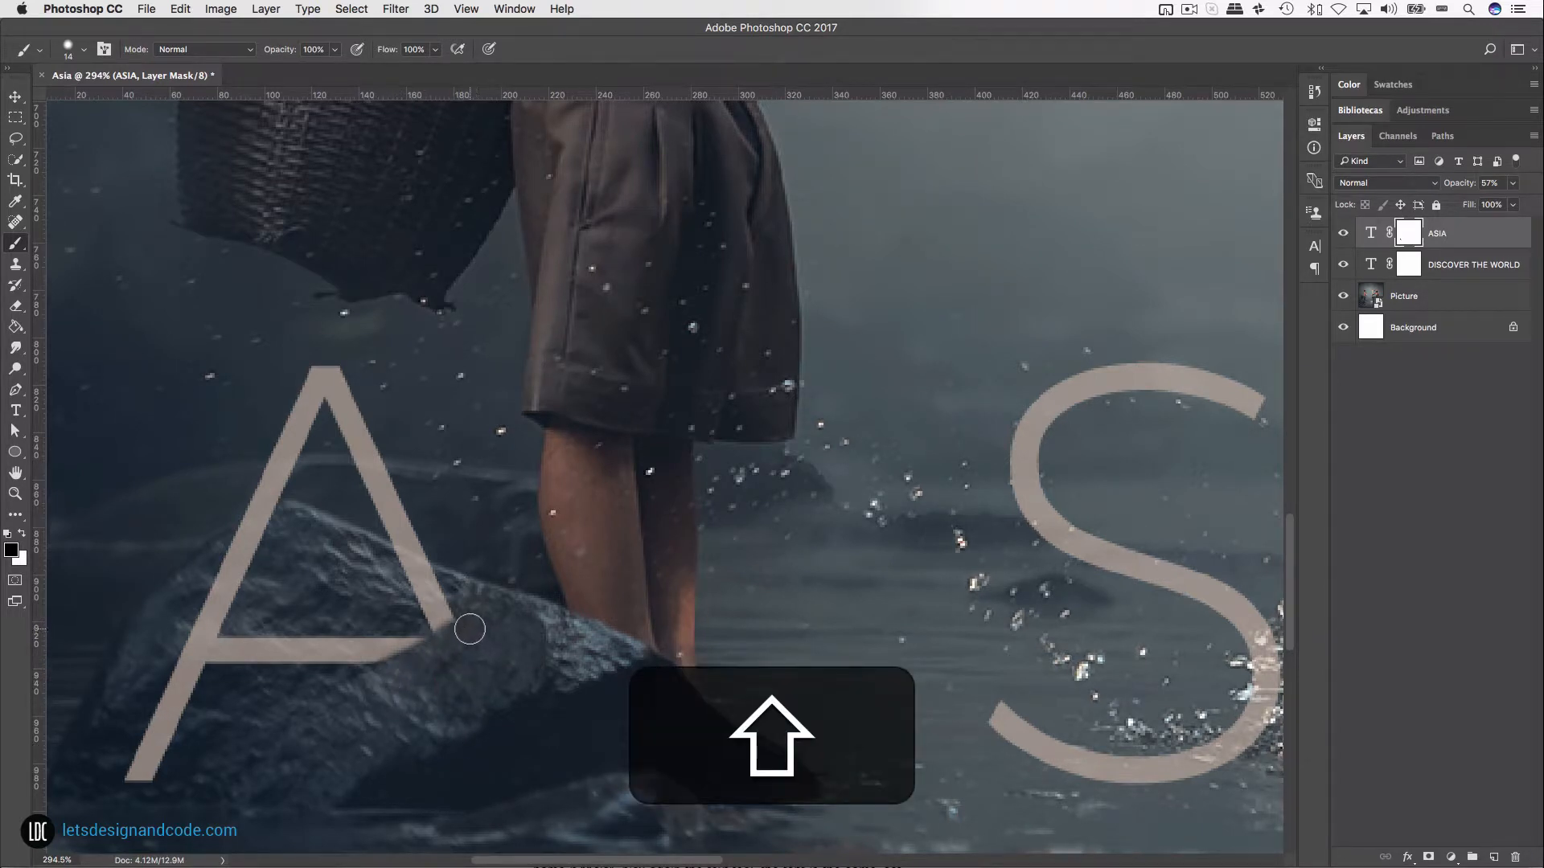
# Step: Mask out the foot of the I in ASIA so it ends behind the small rock
pyautogui.hscroll(10, 647, 637)
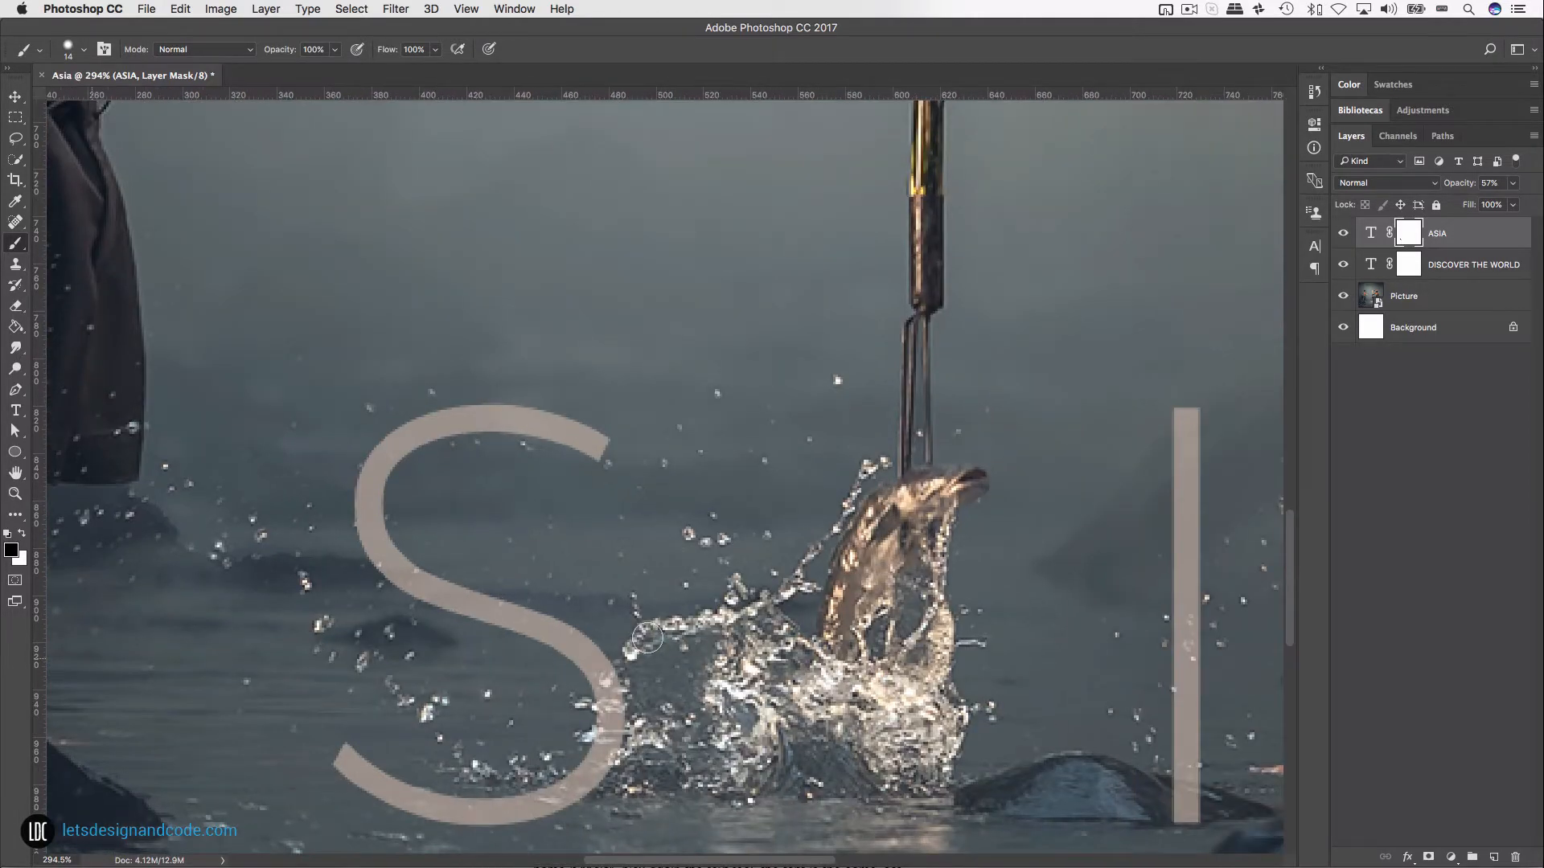
pyautogui.hscroll(8, 647, 637)
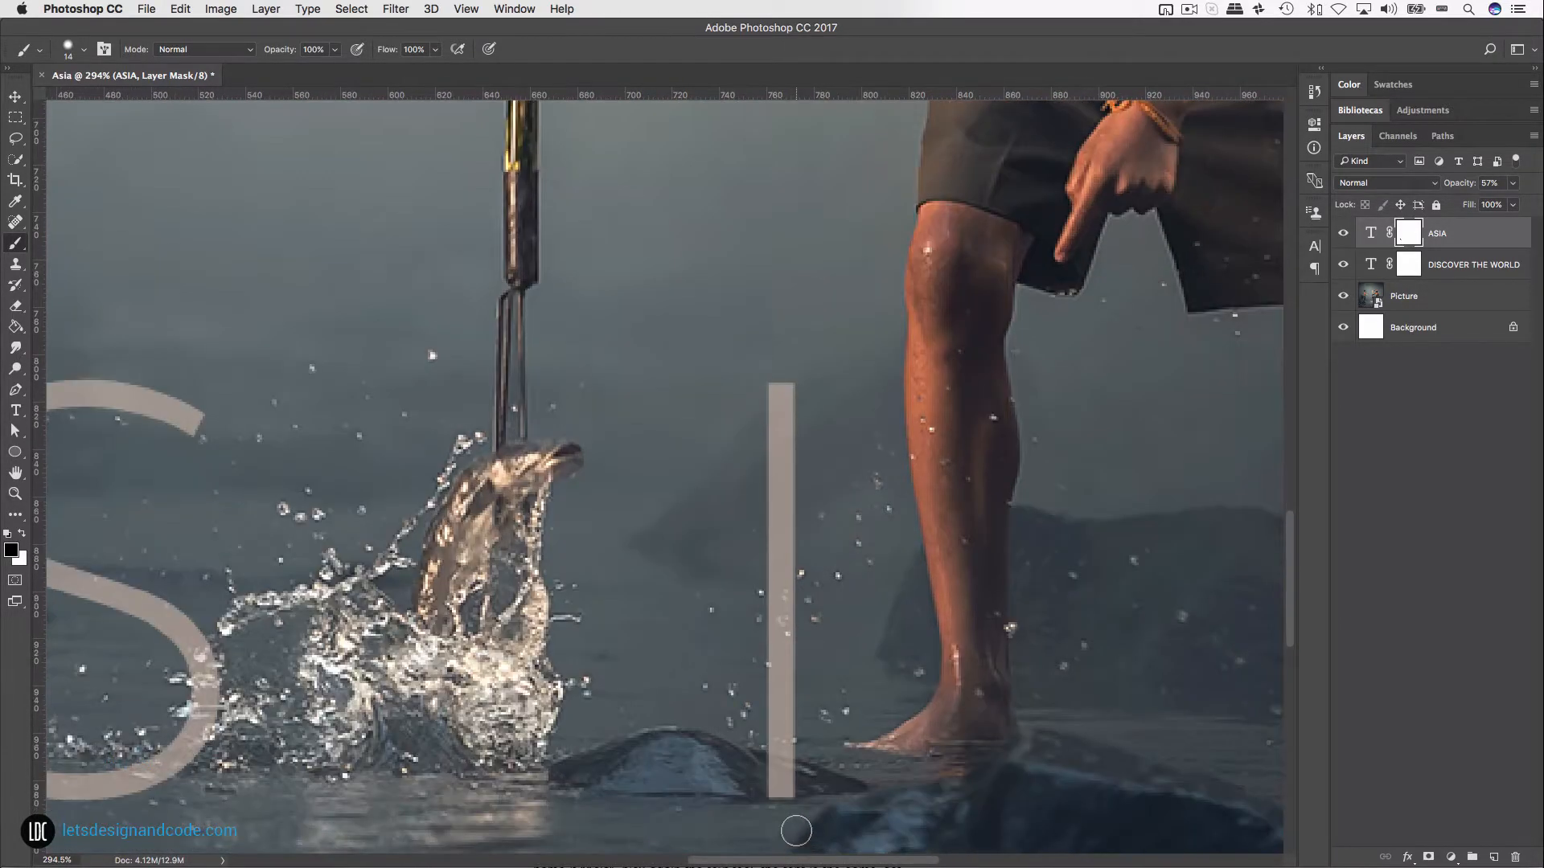
pyautogui.moveTo(796, 831); pyautogui.dragTo(769, 772)
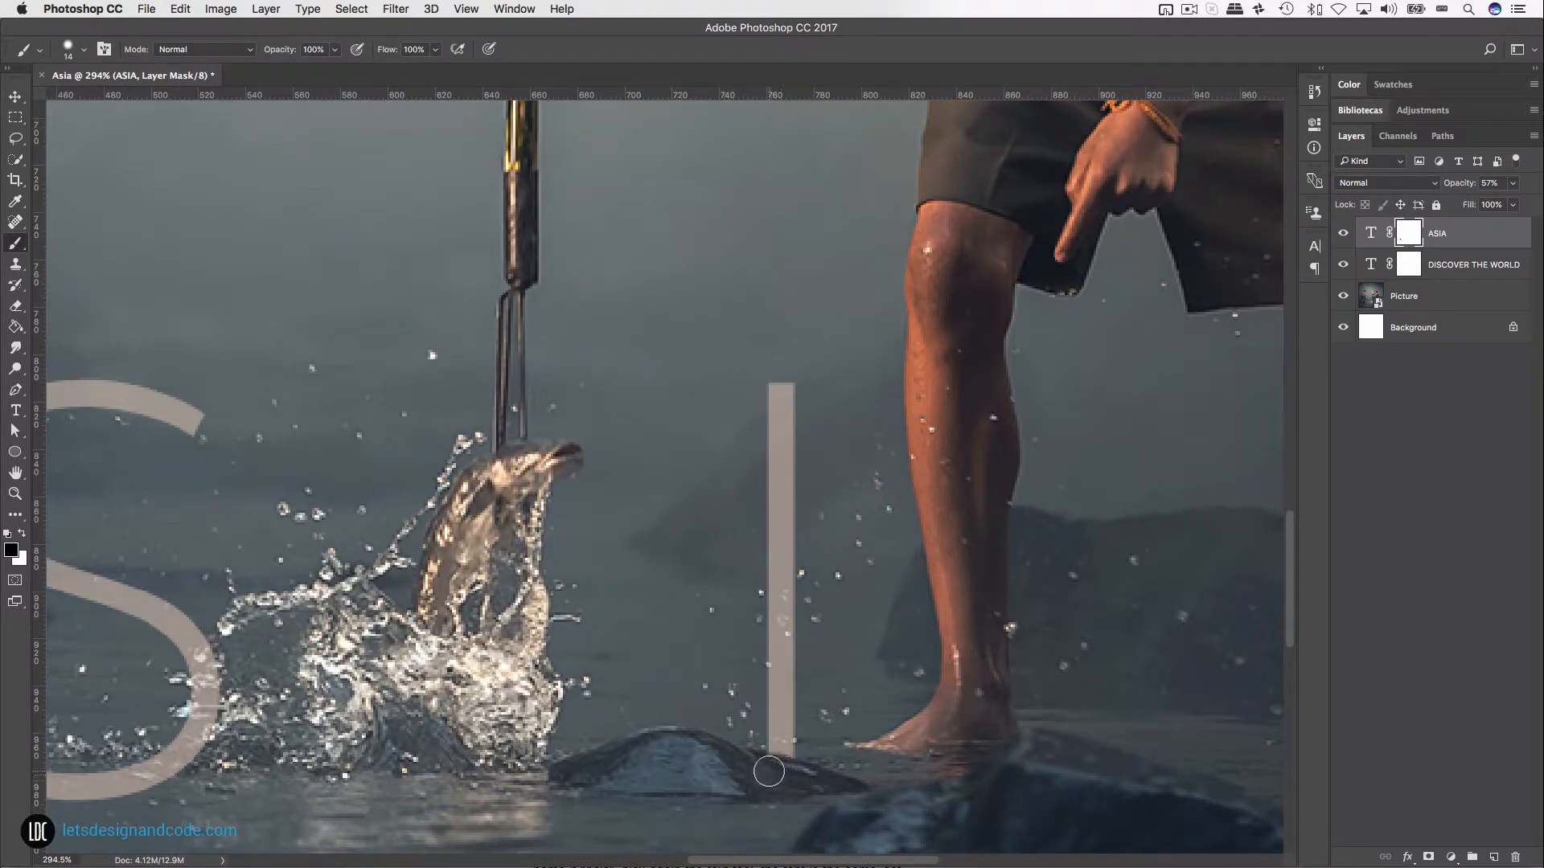
# Step: Mask out the left stroke and crossbar of the last A where they cross the child's leg, so the leg passes in front
pyautogui.hscroll(10, 1209, 804)
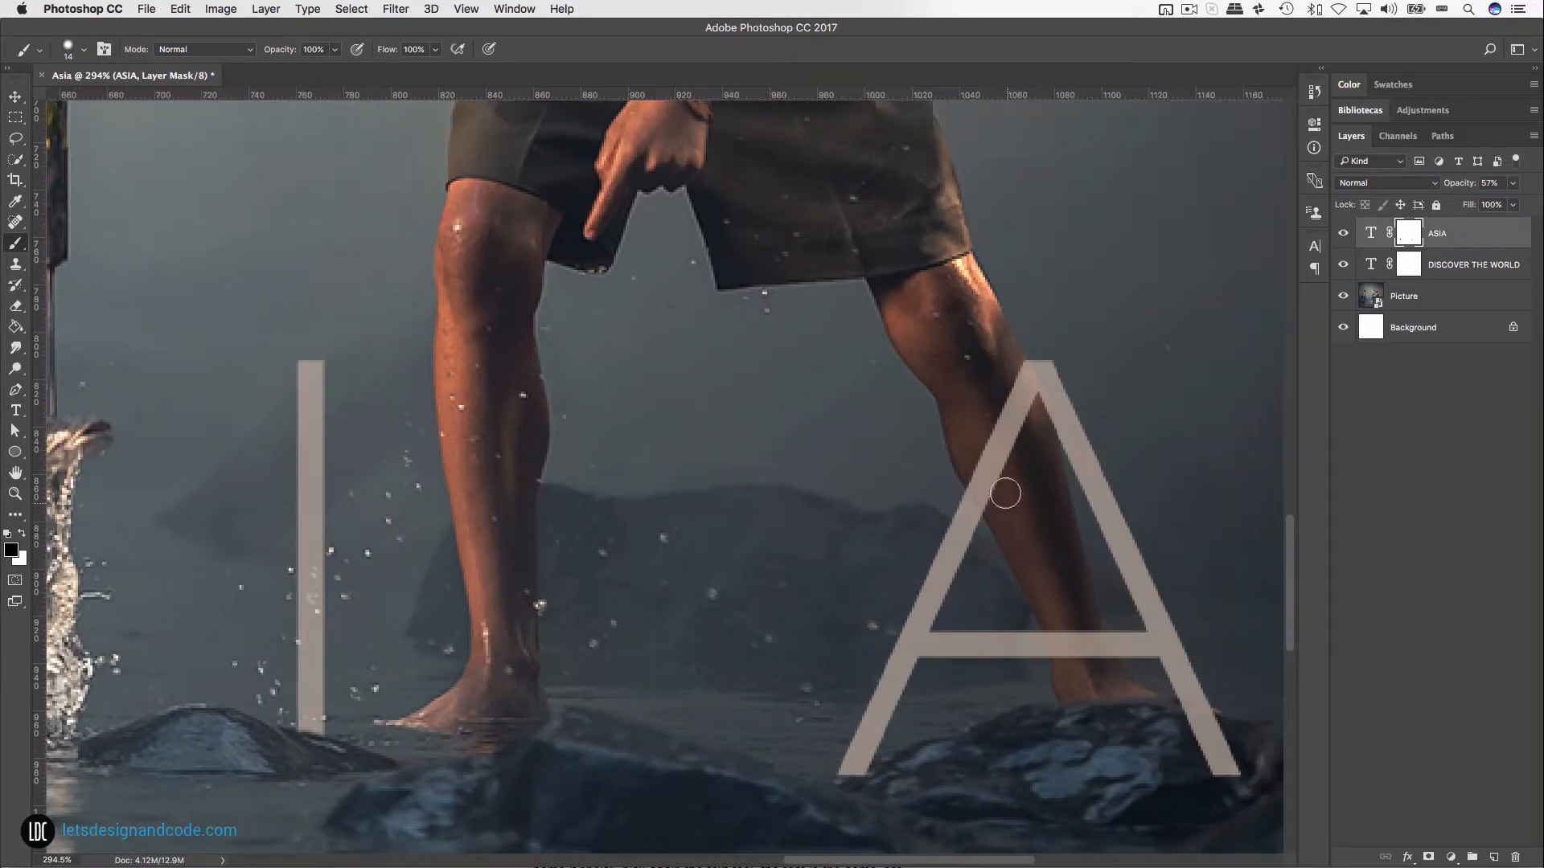
pyautogui.click(968, 463)
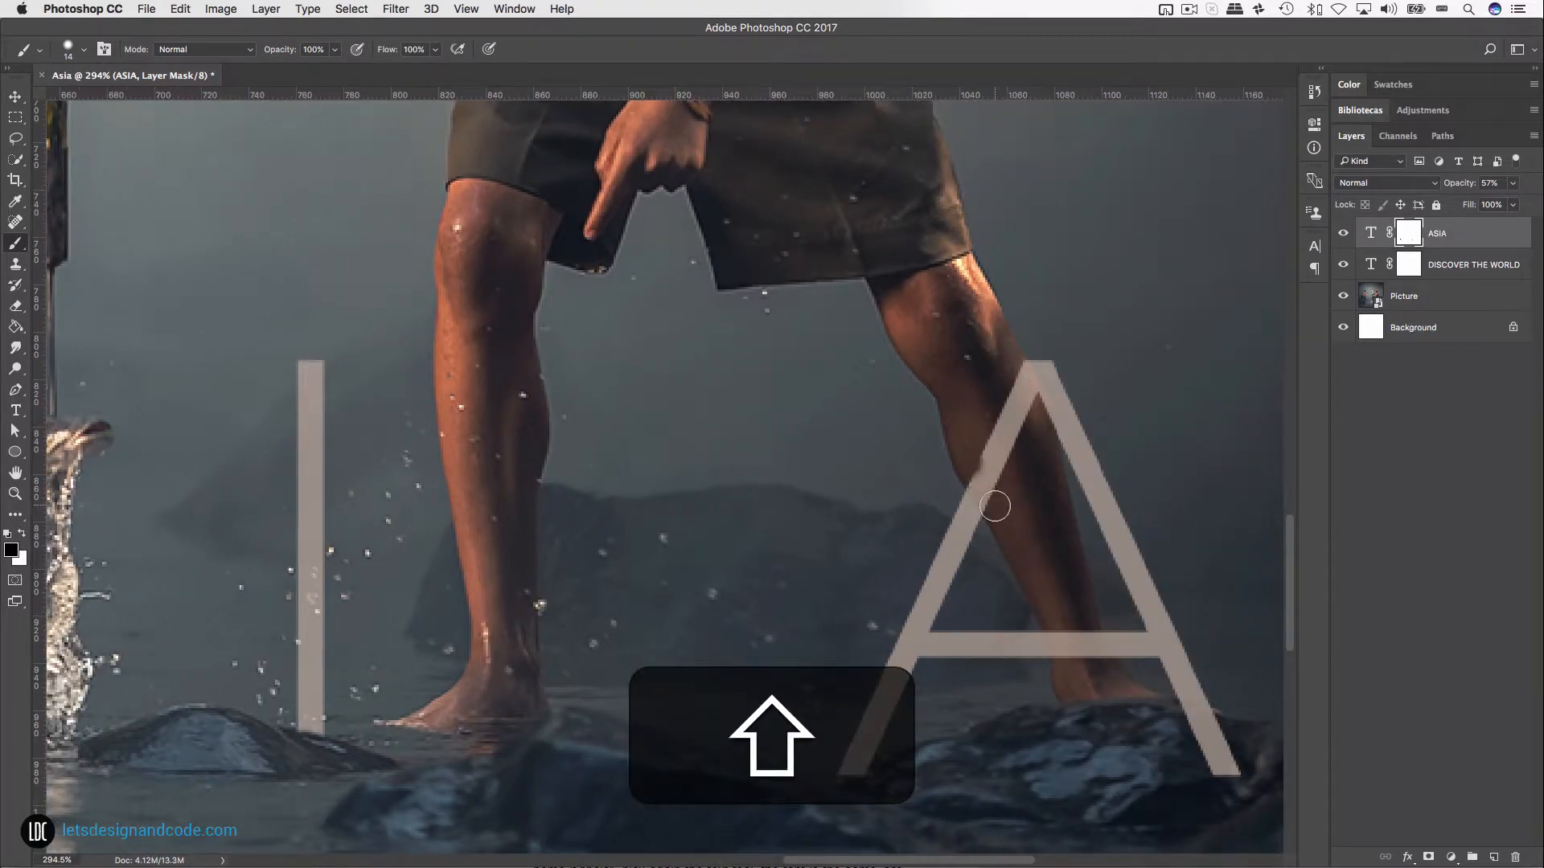
pyautogui.keyDown('shift'); pyautogui.click(995, 507); pyautogui.keyUp('shift')
pyautogui.keyDown('shift'); pyautogui.click(1068, 664); pyautogui.keyUp('shift')
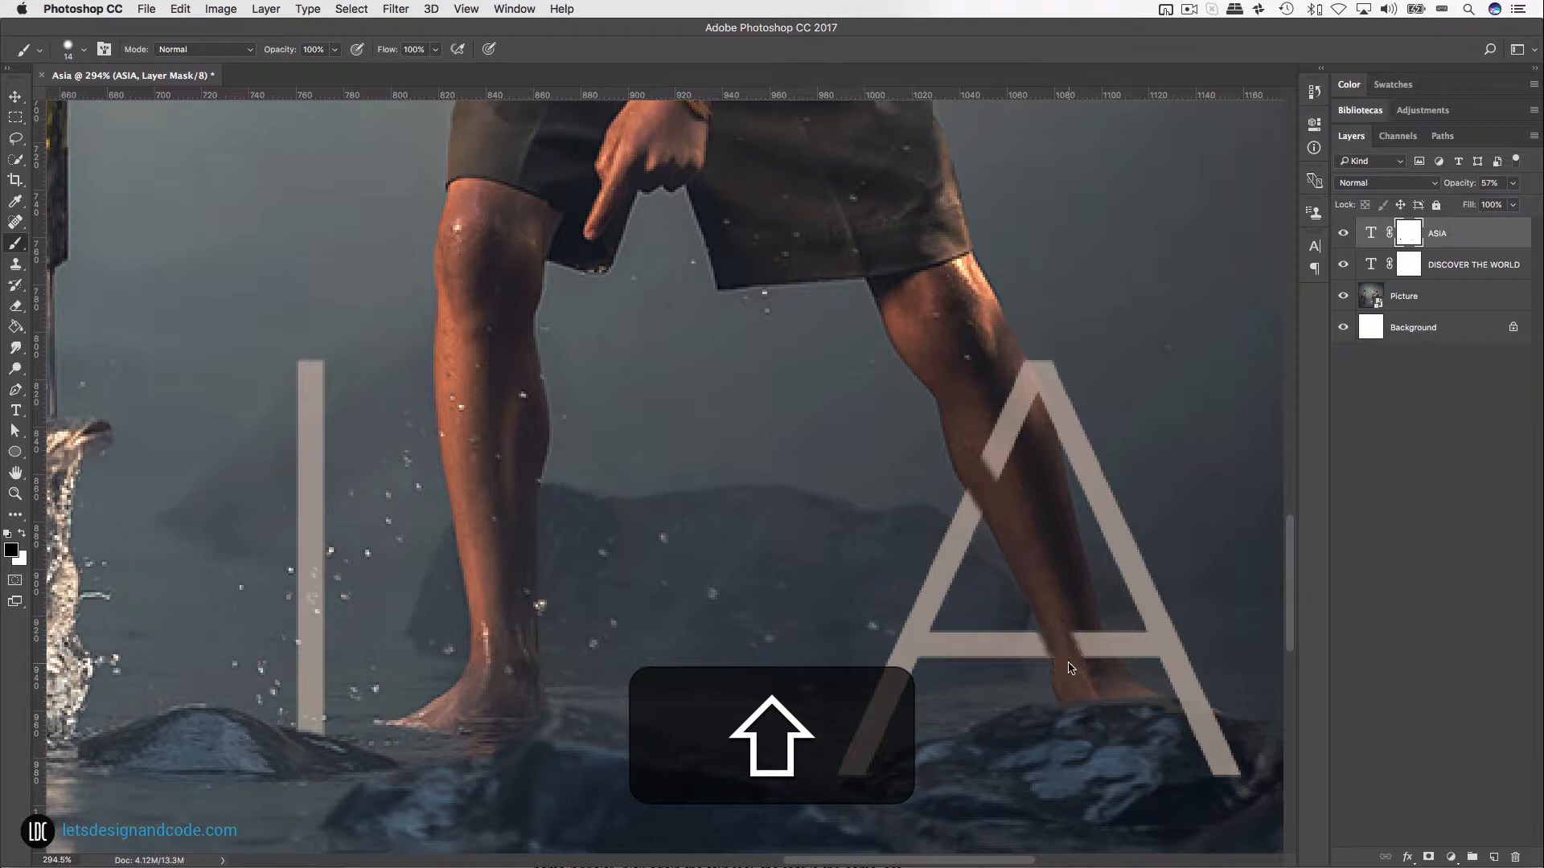
pyautogui.press('shift+super+z')
pyautogui.press('super+z')
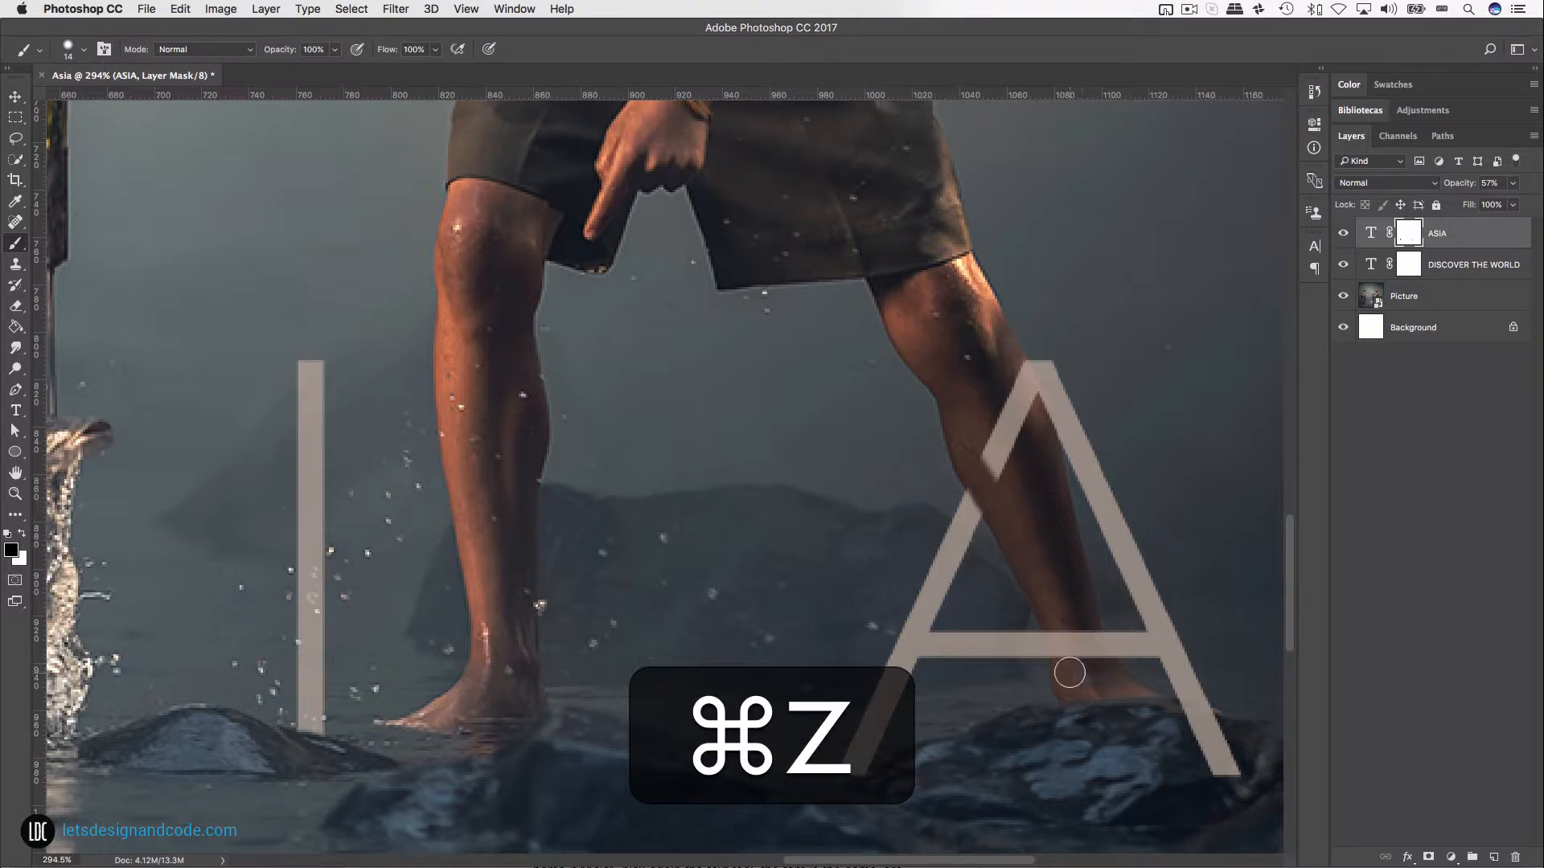
pyautogui.moveTo(1056, 625)
pyautogui.mouseDown()
pyautogui.moveTo(1065, 652)
pyautogui.moveTo(1082, 631)
pyautogui.moveTo(1099, 648)
pyautogui.moveTo(1089, 631)
pyautogui.mouseUp()
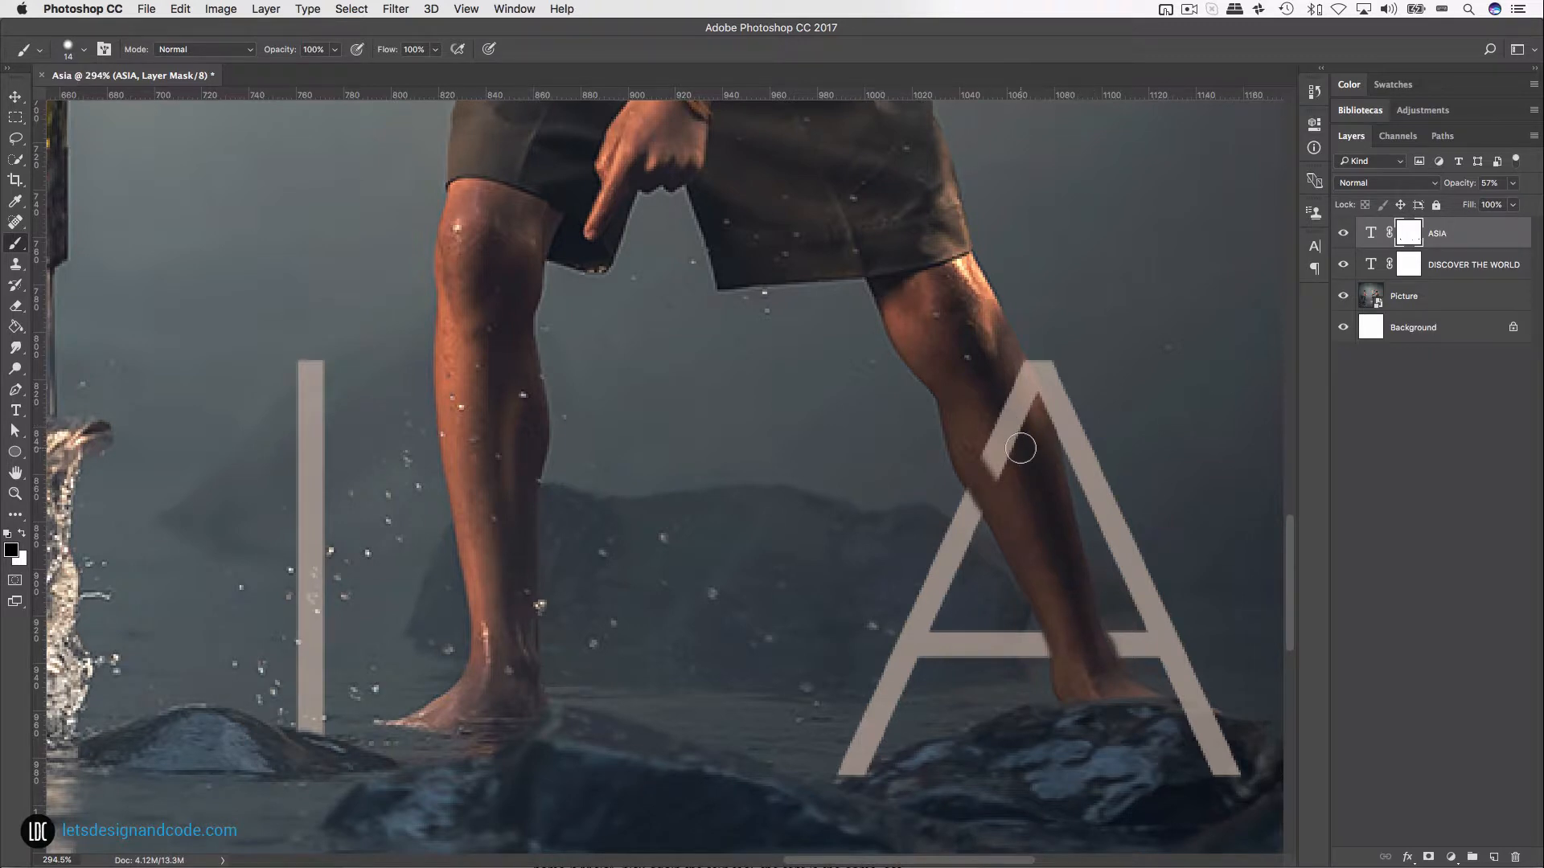
pyautogui.moveTo(1020, 448)
pyautogui.mouseDown()
pyautogui.moveTo(997, 422)
pyautogui.moveTo(996, 467)
pyautogui.moveTo(1014, 383)
pyautogui.mouseUp()
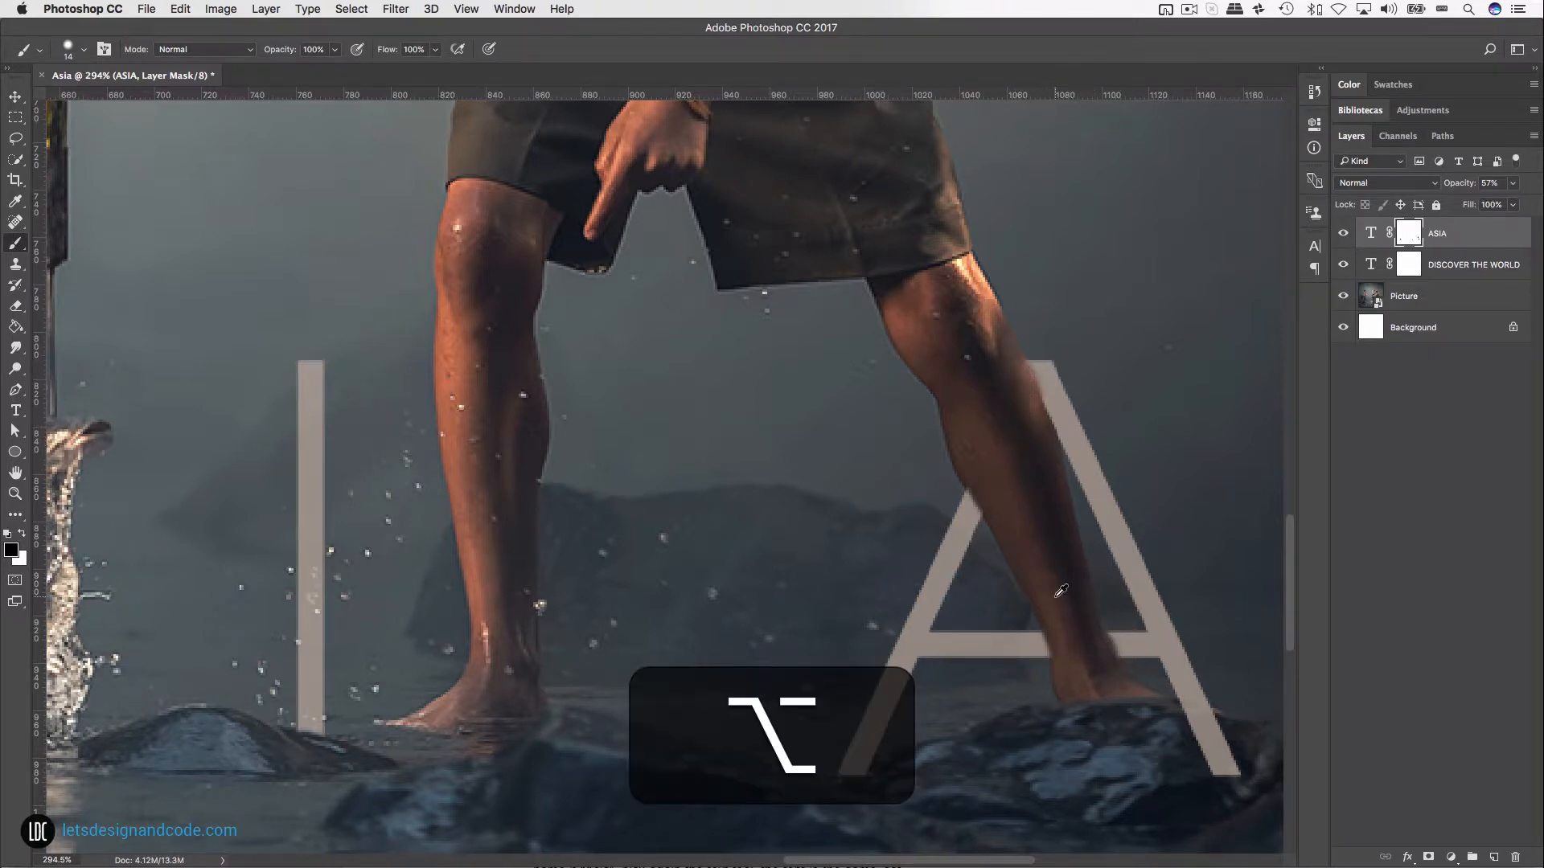
# Step: Mask the lower curve of the S around the water splash, using a 4 px brush for the fine droplets
pyautogui.scroll(-3, 1055, 593)
pyautogui.hscroll(-5, 840, 625)
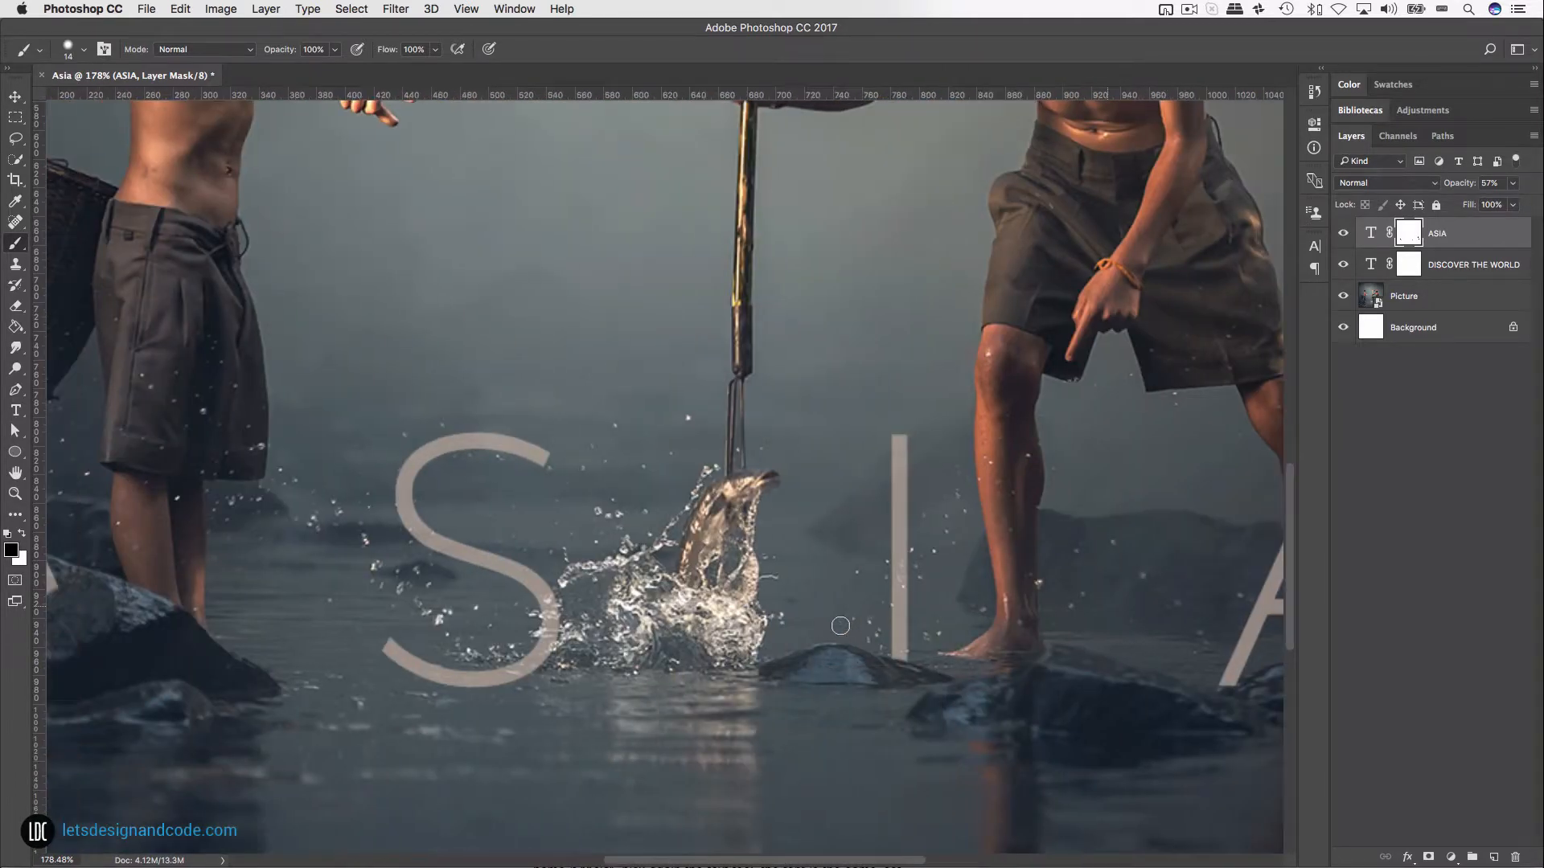
pyautogui.scroll(3, 398, 710)
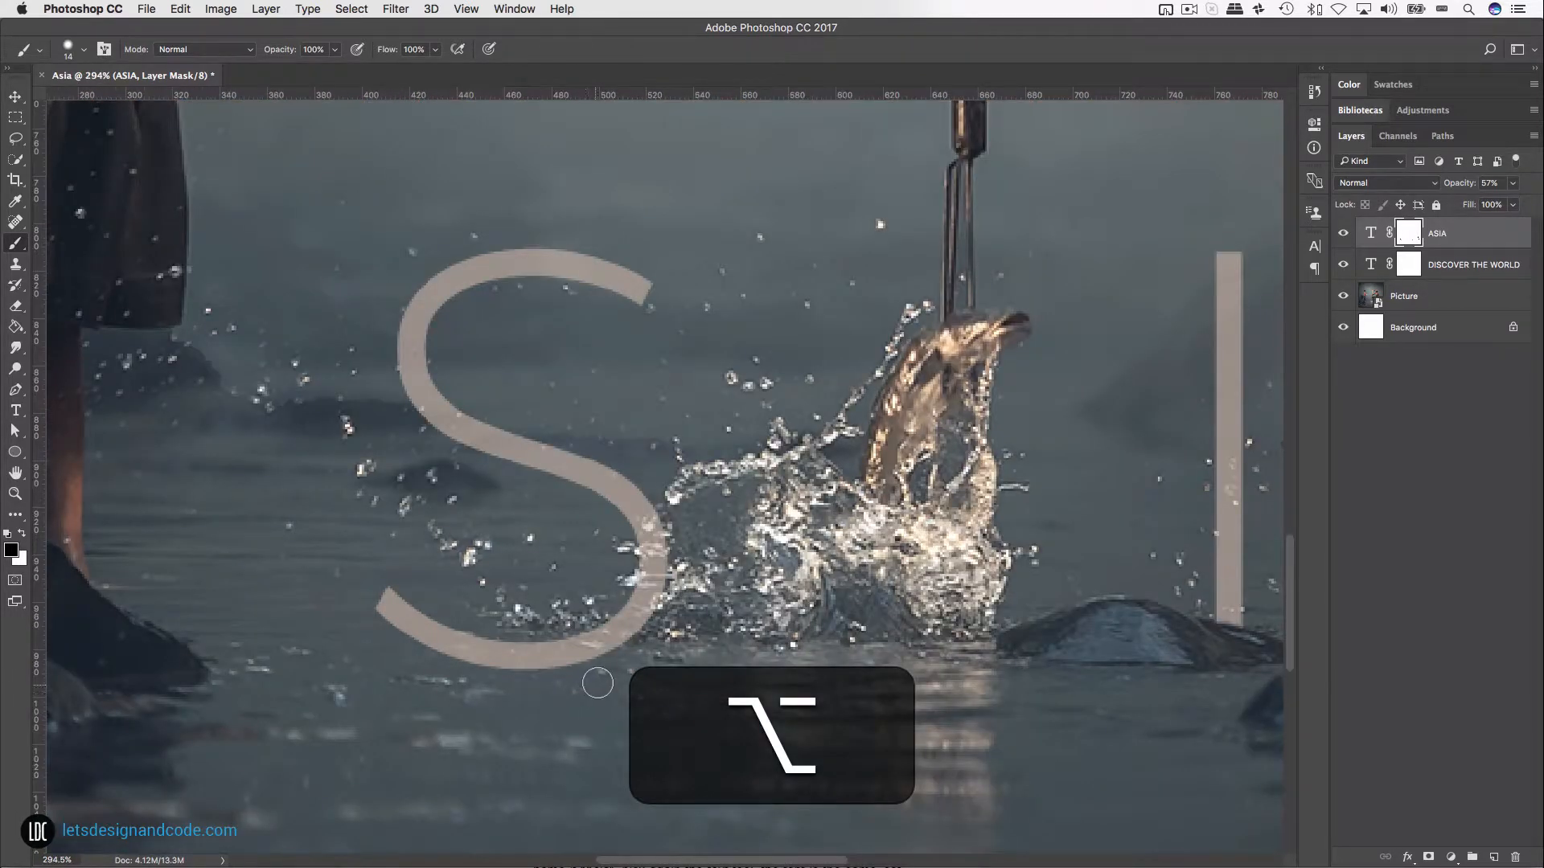
pyautogui.moveTo(542, 674)
pyautogui.mouseDown()
pyautogui.moveTo(482, 689)
pyautogui.moveTo(510, 665)
pyautogui.moveTo(579, 665)
pyautogui.moveTo(674, 621)
pyautogui.moveTo(645, 616)
pyautogui.moveTo(638, 585)
pyautogui.moveTo(654, 586)
pyautogui.moveTo(656, 518)
pyautogui.mouseUp()
pyautogui.moveTo(590, 637); pyautogui.dragTo(581, 637)
pyautogui.moveTo(581, 637)
pyautogui.mouseDown()
pyautogui.moveTo(615, 638)
pyautogui.moveTo(620, 655)
pyautogui.moveTo(580, 639)
pyautogui.moveTo(511, 687)
pyautogui.moveTo(508, 648)
pyautogui.mouseUp()
pyautogui.press('super+z')
# Step: Inspect the last A's mask at the leg up close and set the ASIA layer's opacity back to 100%
pyautogui.hscroll(12, 516, 653)
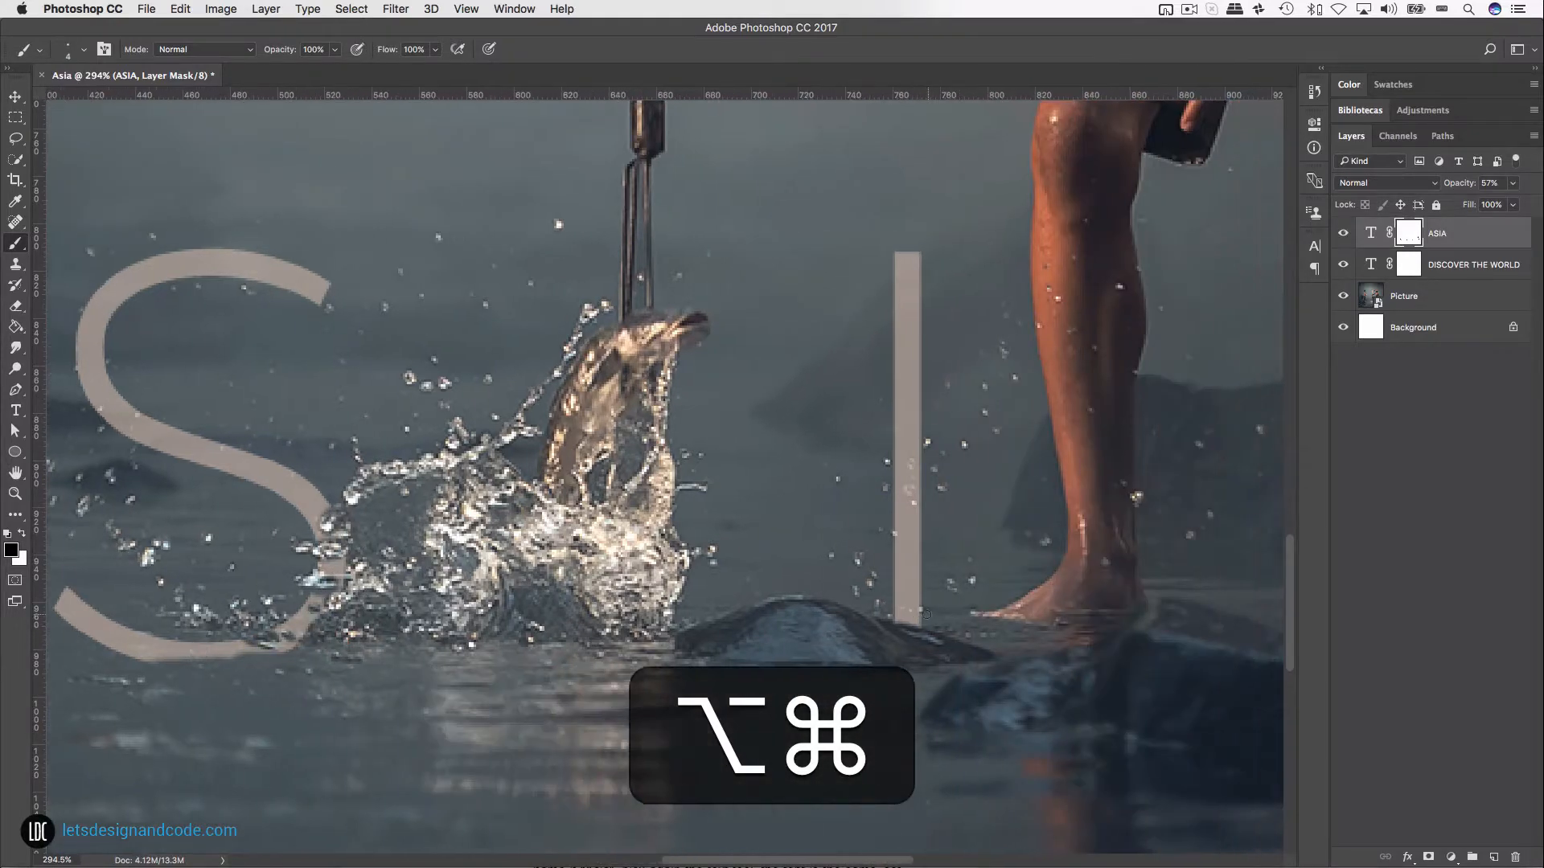
pyautogui.scroll(4, 724, 628)
pyautogui.scroll(6, 911, 616)
pyautogui.scroll(-10, 989, 335)
pyautogui.hscroll(4, 989, 334)
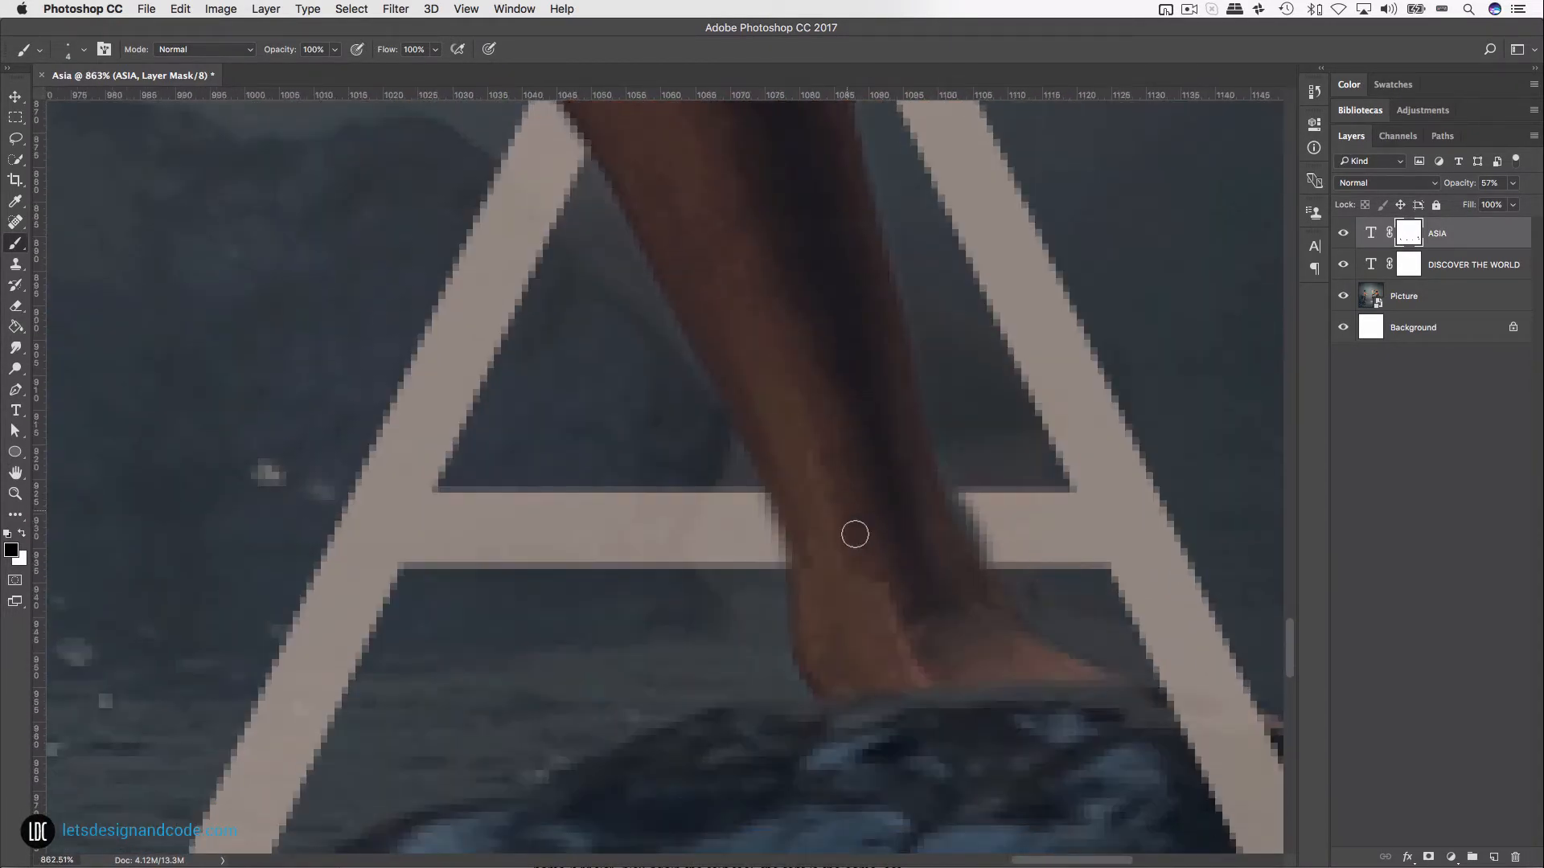
pyautogui.press('x')
pyautogui.press('super+0')
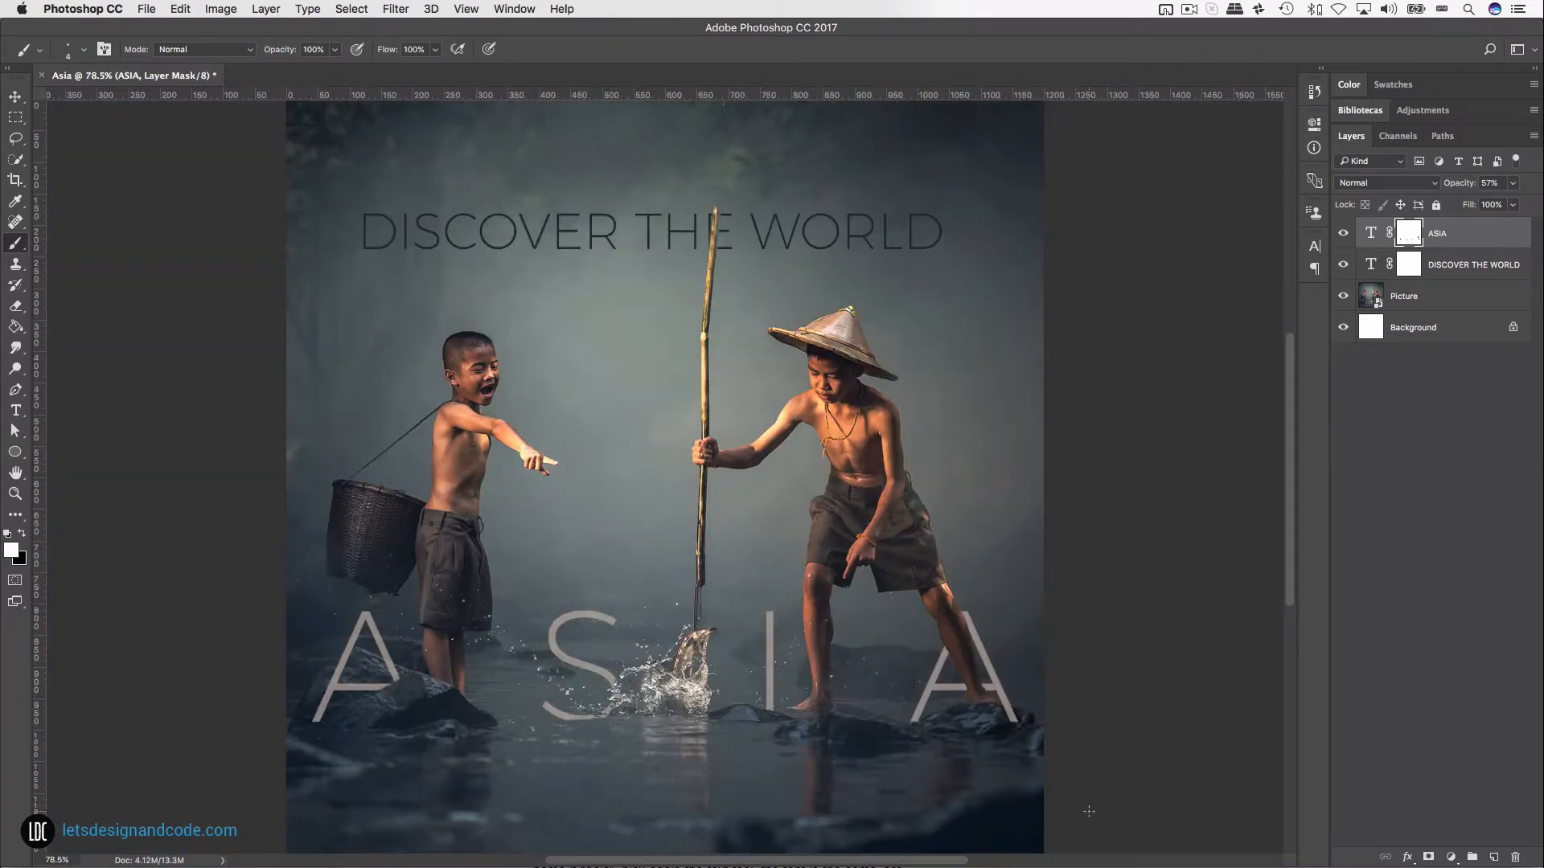
pyautogui.moveTo(1459, 183); pyautogui.dragTo(1532, 195)
# Step: Fade the bottom curve of the S into the water on the ASIA mask with a 10 px black brush at 71% opacity
pyautogui.press('b')
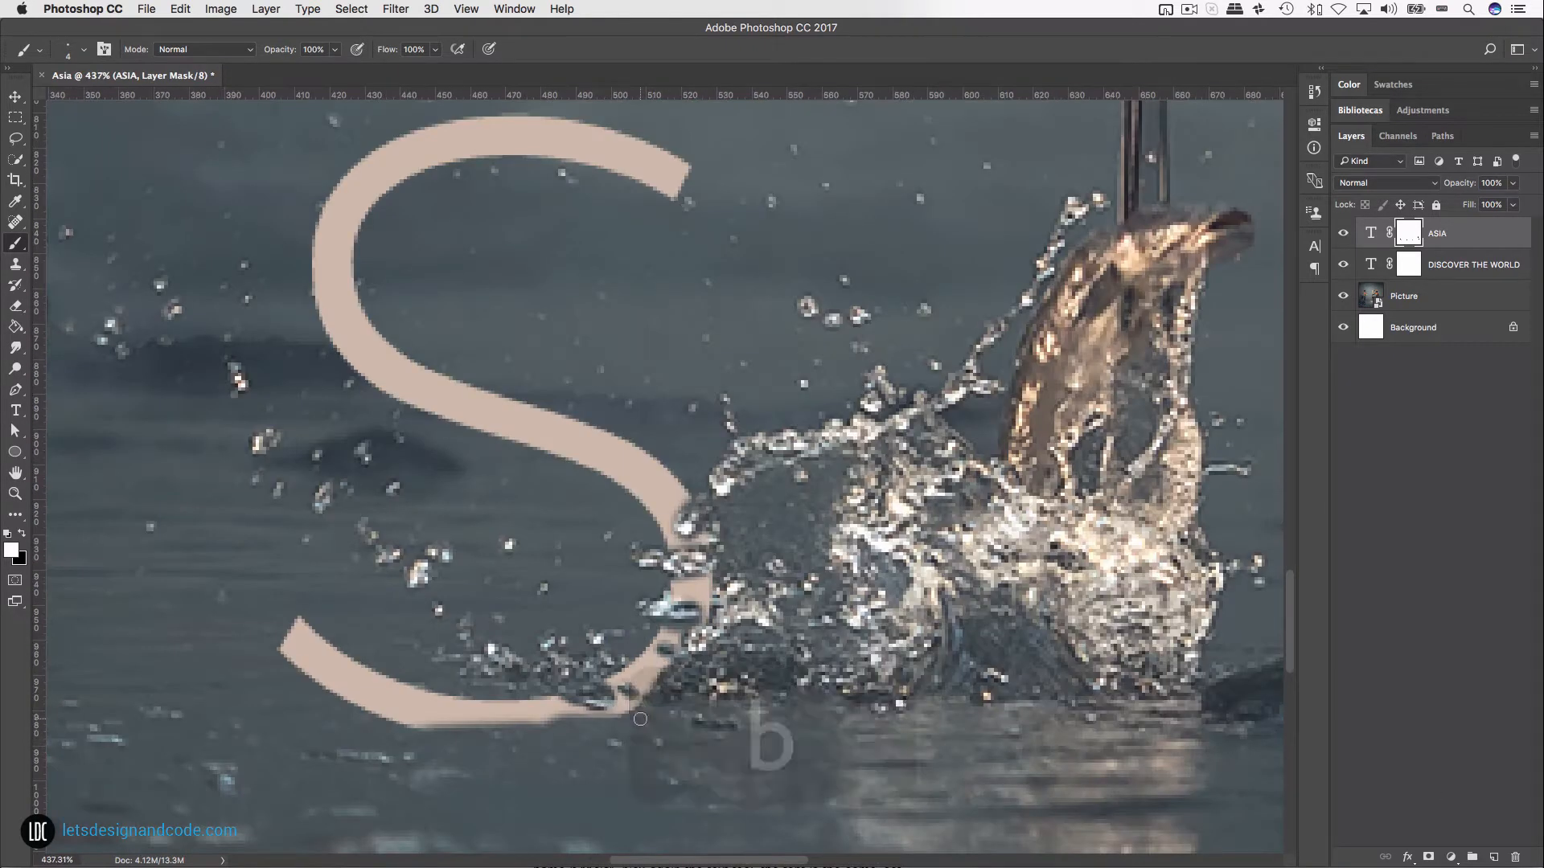
pyautogui.press('x')
pyautogui.moveTo(595, 727); pyautogui.dragTo(573, 730)
pyautogui.moveTo(652, 698); pyautogui.dragTo(631, 697)
pyautogui.moveTo(283, 53); pyautogui.dragTo(259, 53)
pyautogui.press('super+z')
pyautogui.moveTo(643, 712); pyautogui.dragTo(507, 730)
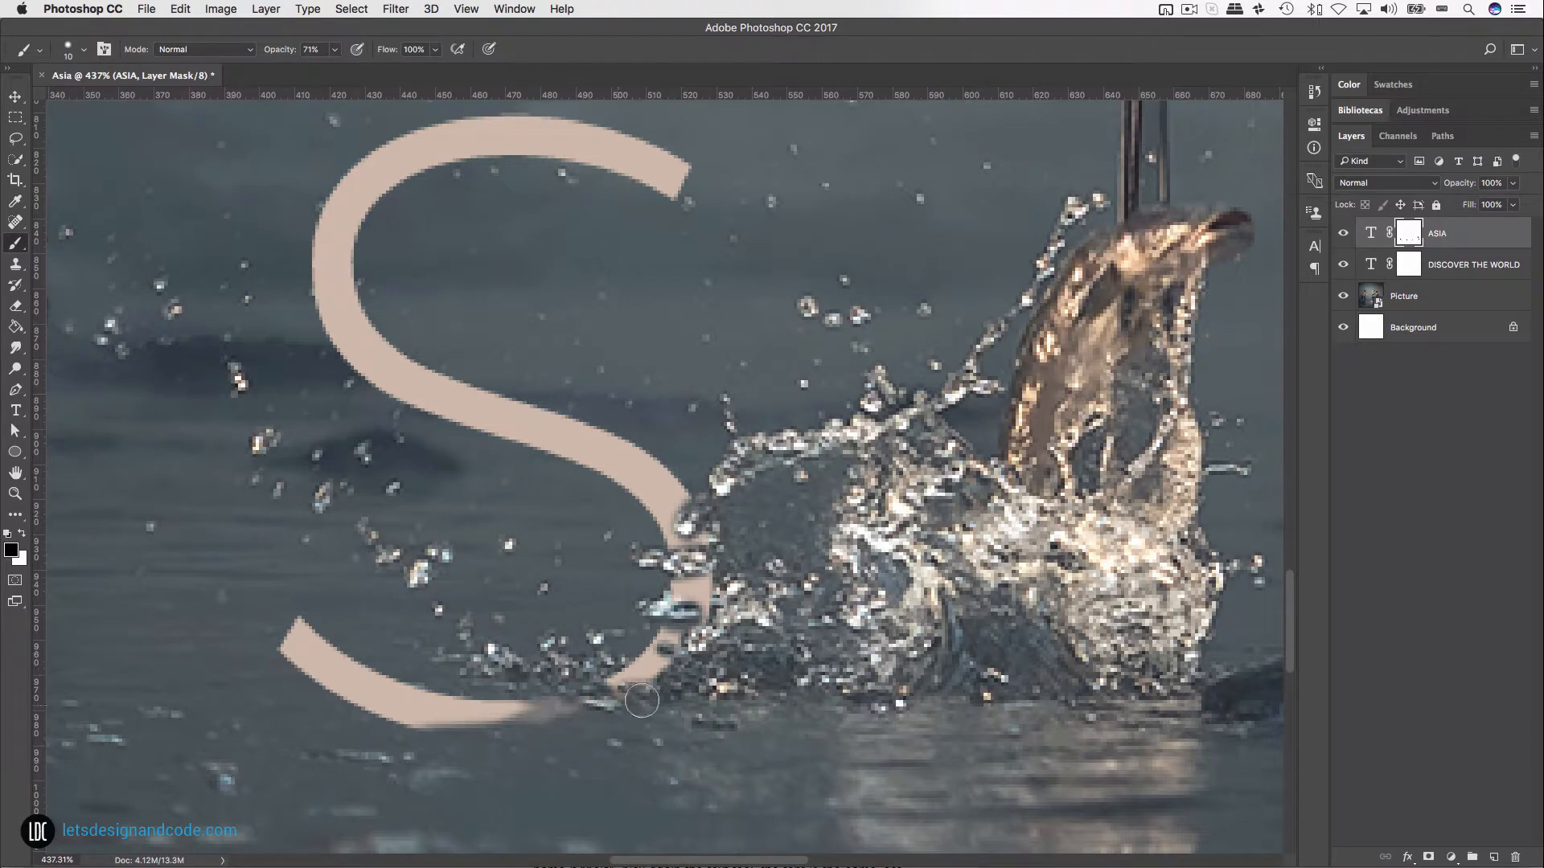
pyautogui.moveTo(659, 684); pyautogui.dragTo(615, 684)
pyautogui.moveTo(531, 724); pyautogui.dragTo(475, 731)
pyautogui.press('alt+super+0')
pyautogui.press('super+0')
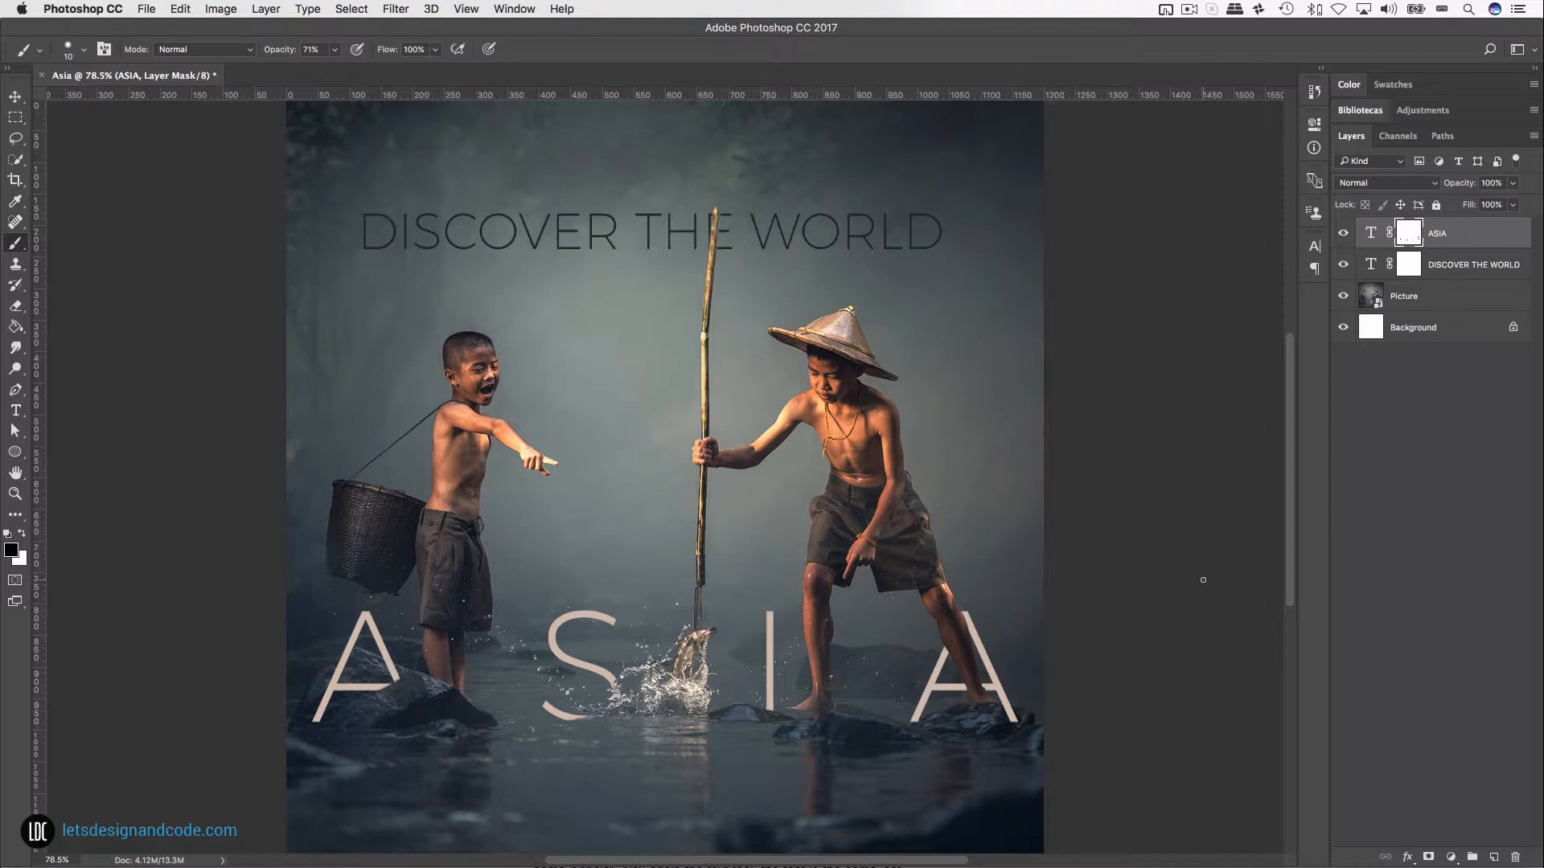
# Step: Add a new layer above the ASIA text and name it button
pyautogui.press('v')
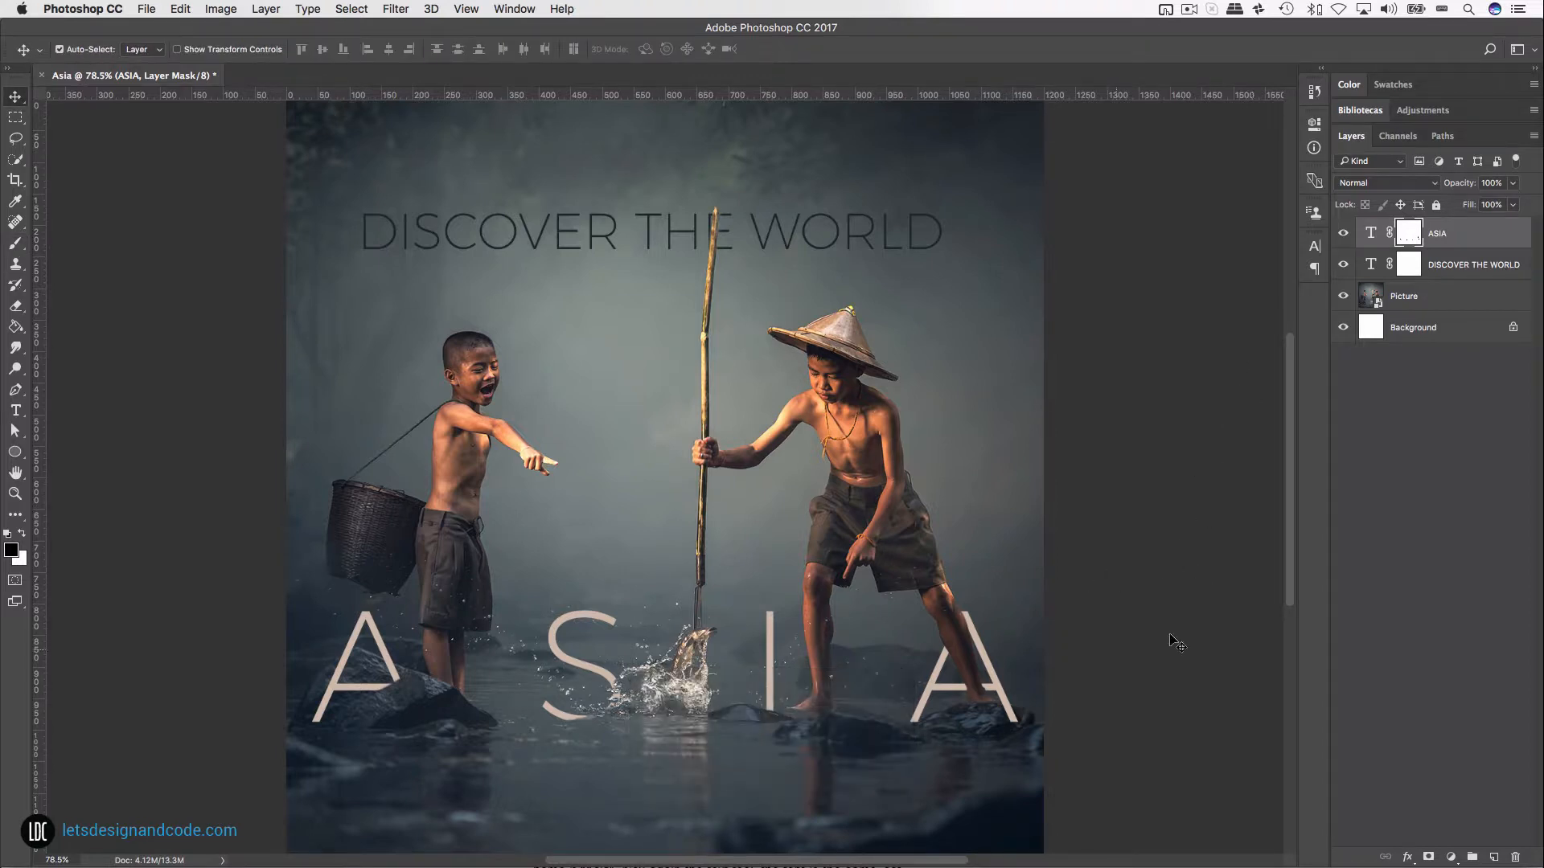
pyautogui.click(1495, 857)
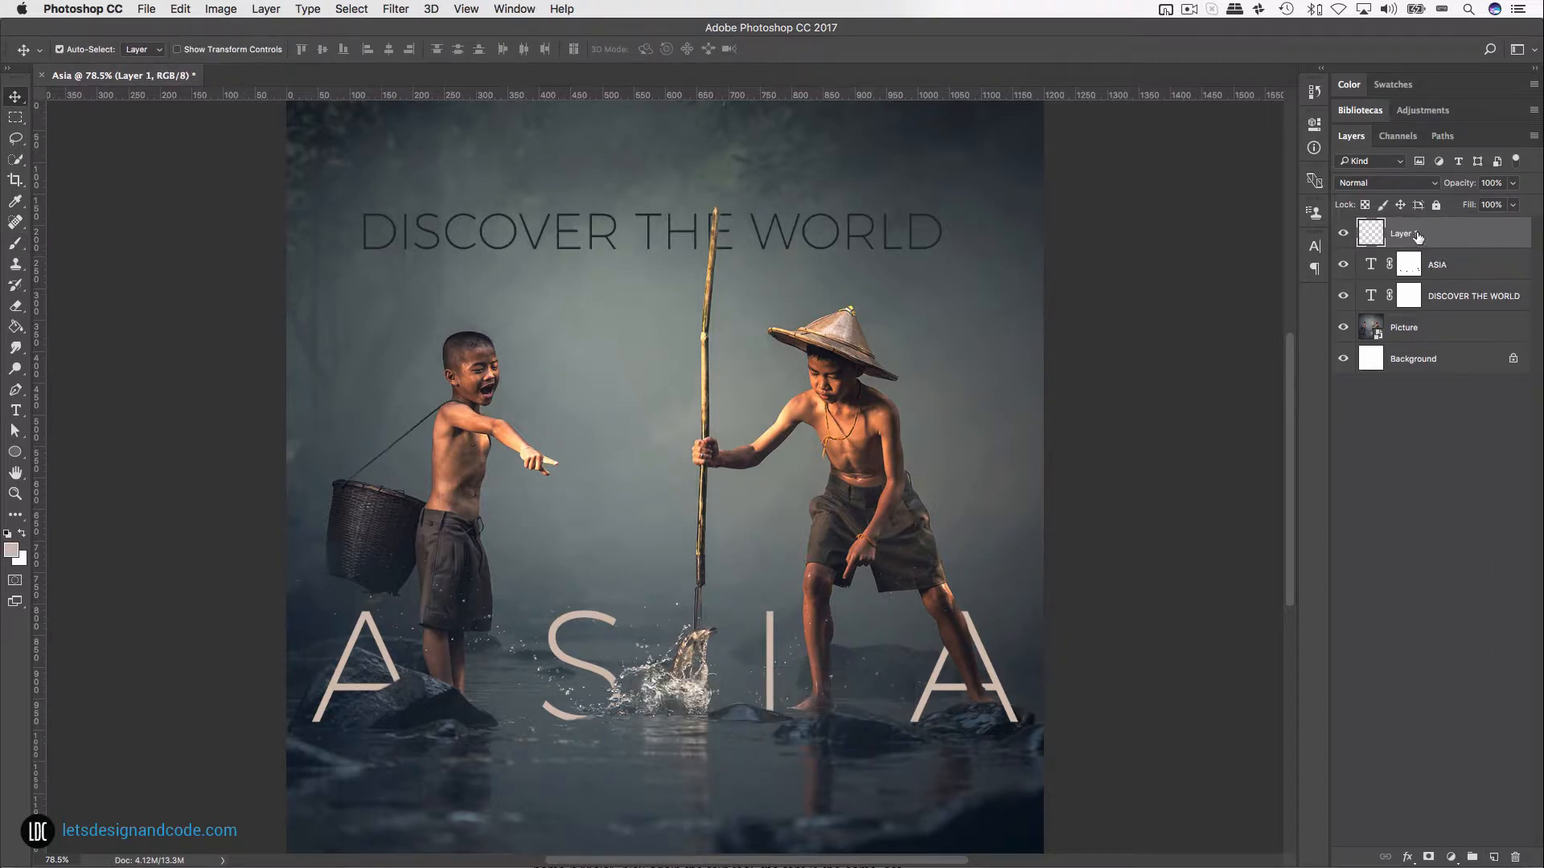
pyautogui.write('button')
pyautogui.press('Return')
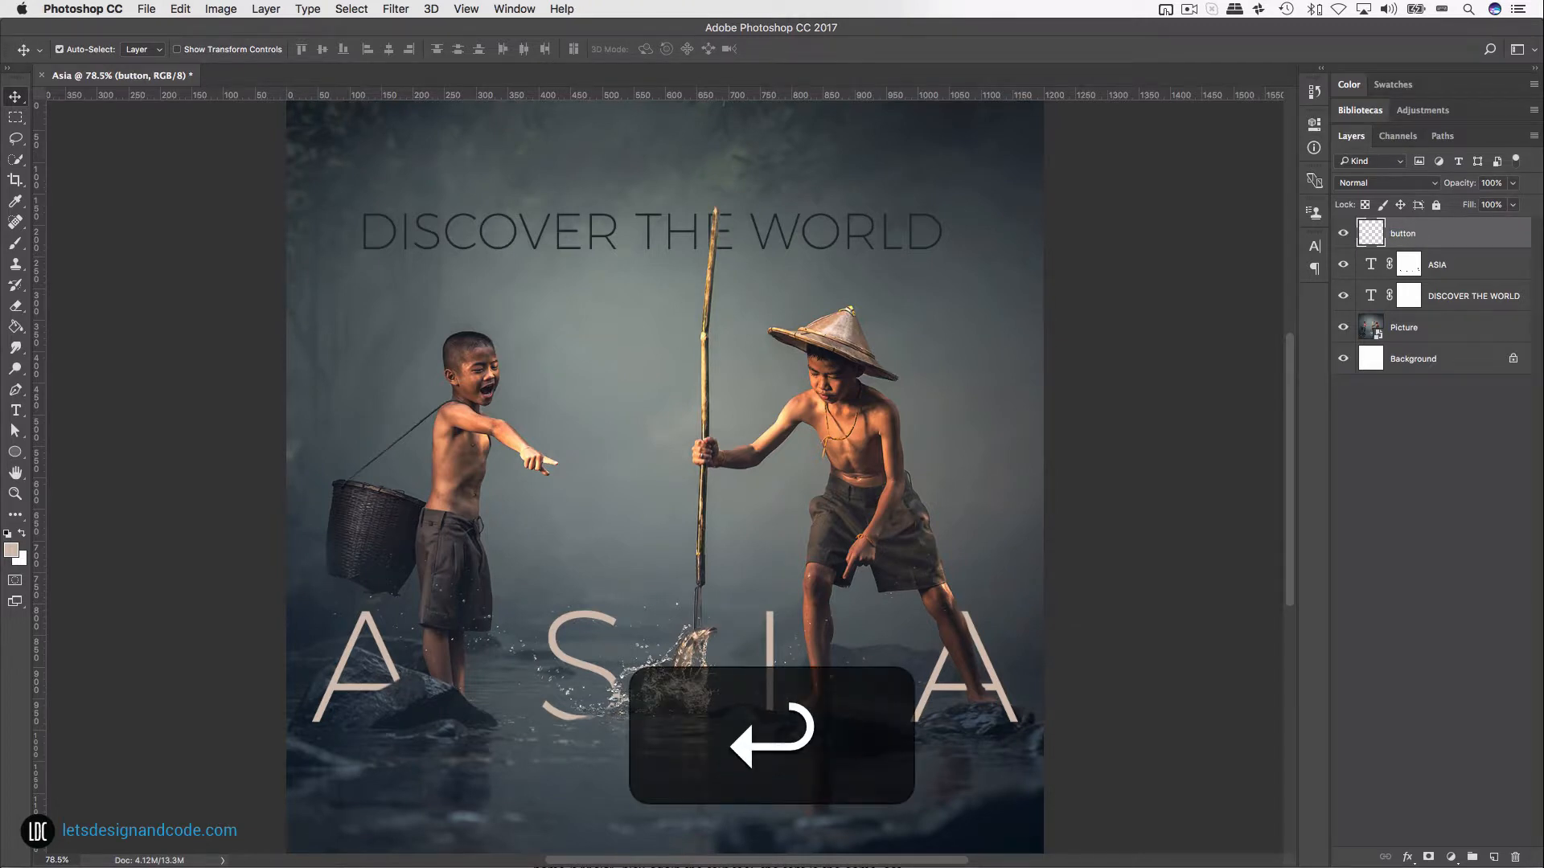
# Step: Set up the Rounded Rectangle tool with no fill and a white 1 mm stroke
pyautogui.press('u')
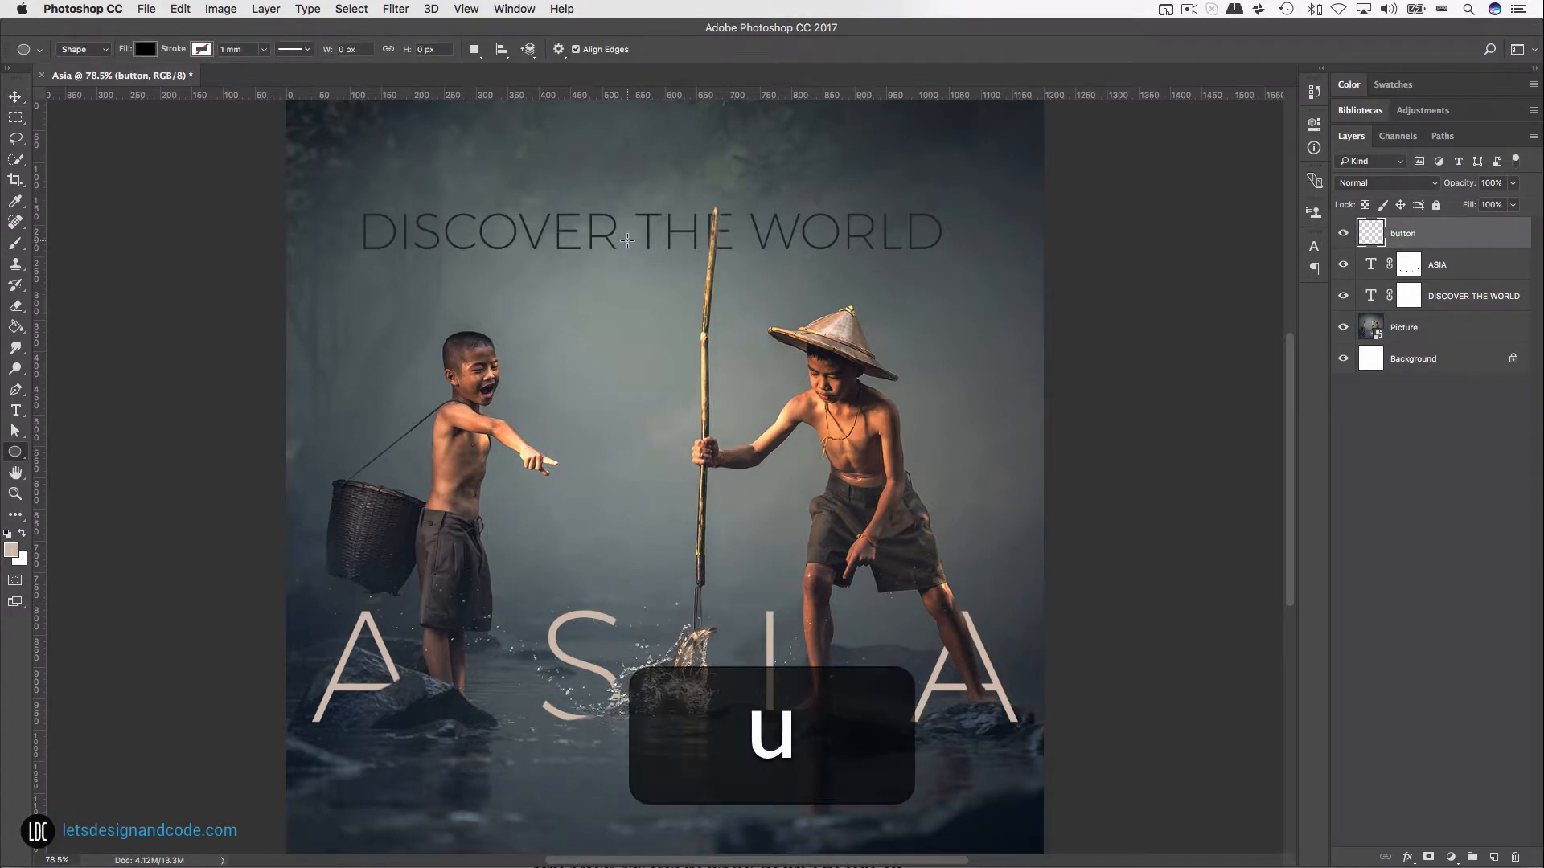
pyautogui.hotkey('shift', 'u')
pyautogui.hotkey('shift', 'u')
pyautogui.hotkey('shift', 'u')
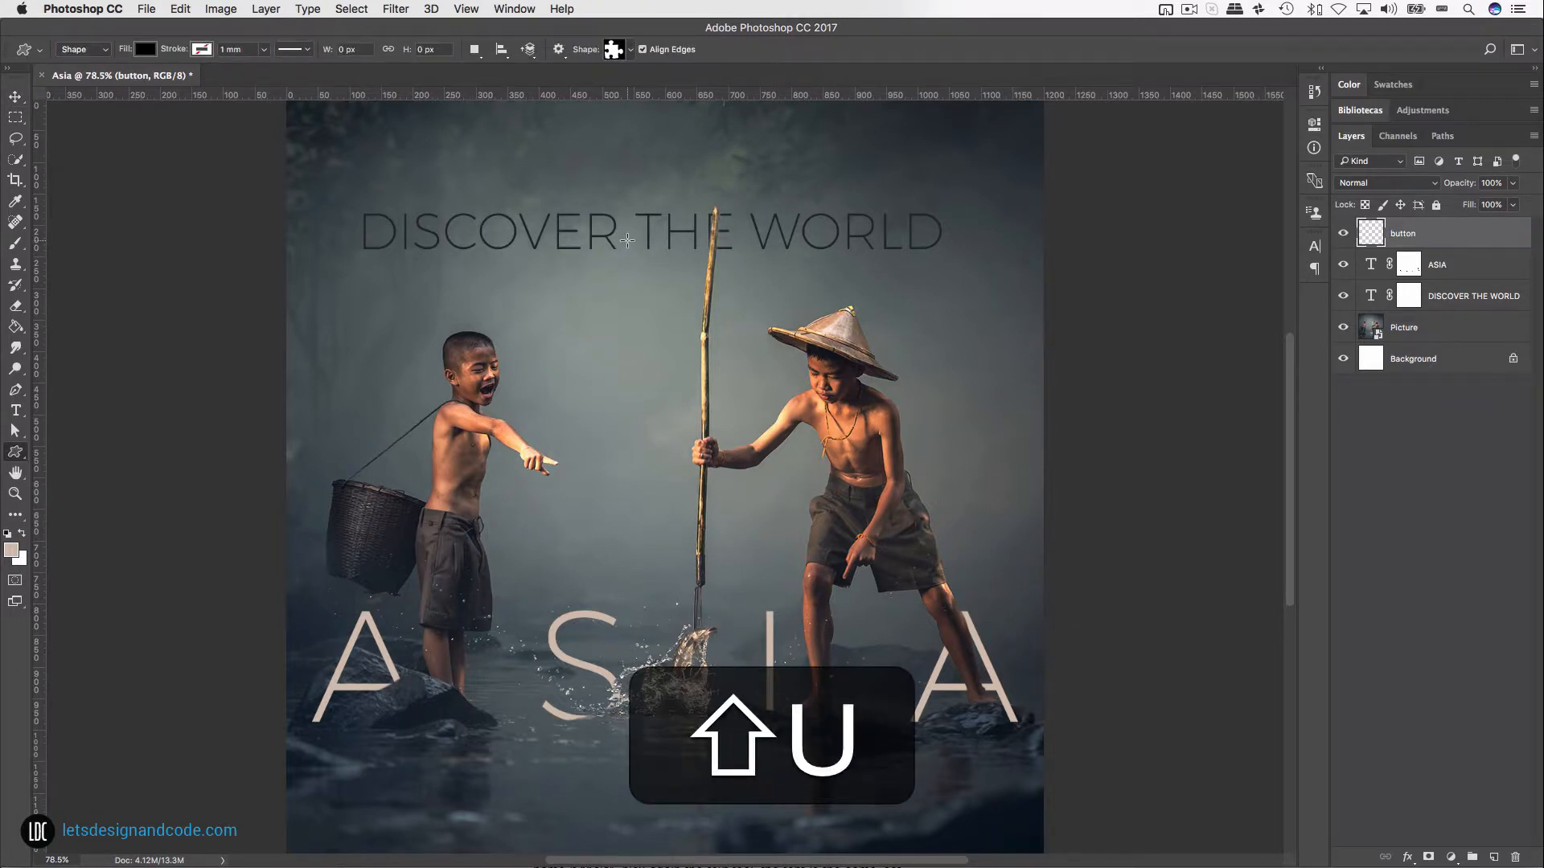
pyautogui.hotkey('shift', 'u')
pyautogui.hotkey('shift', 'u')
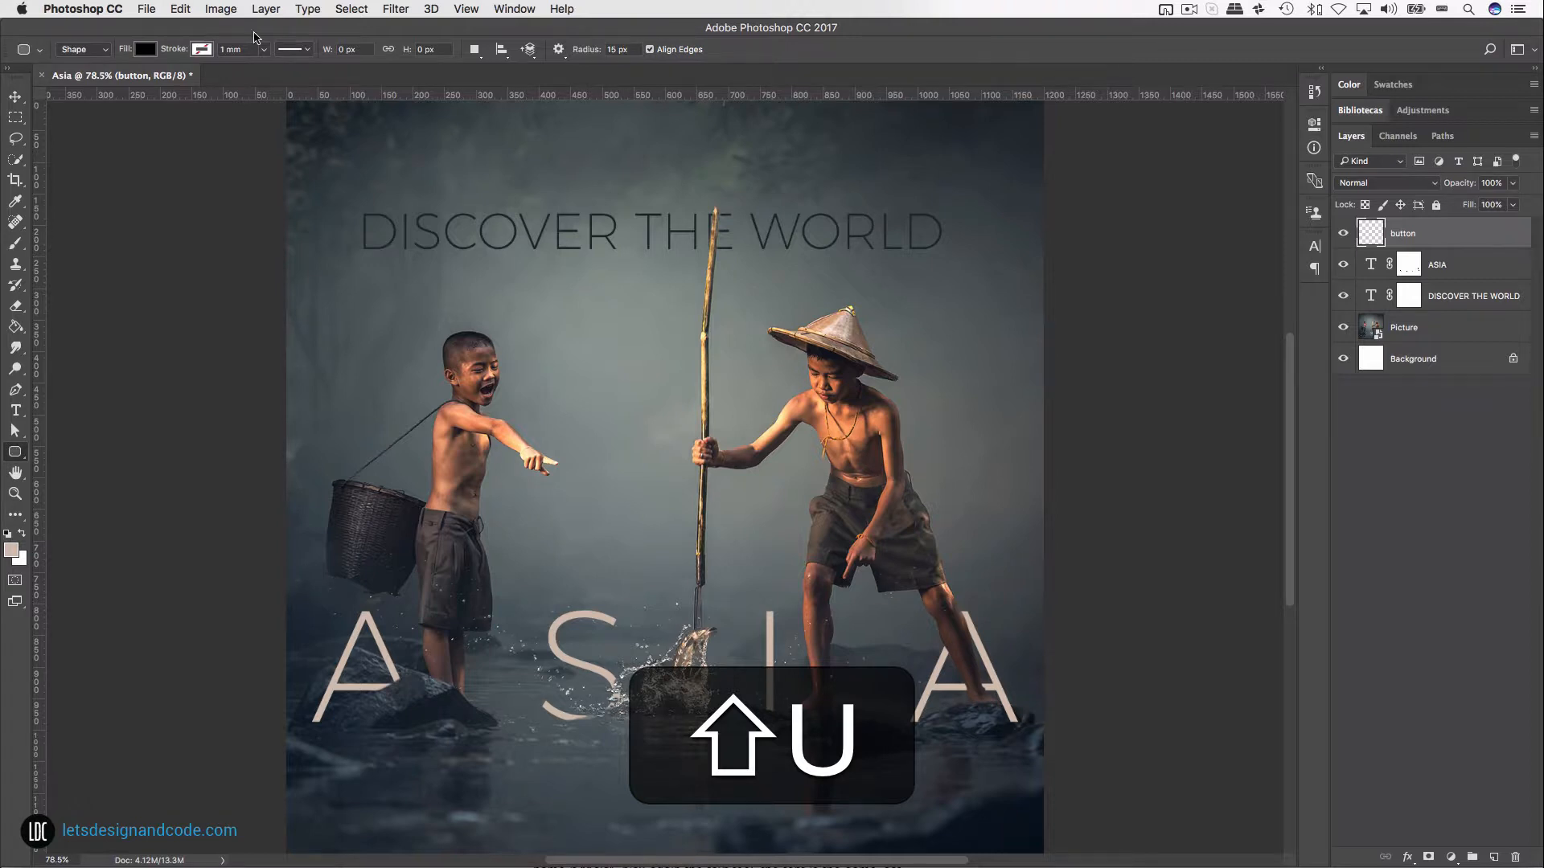
pyautogui.click(147, 51)
pyautogui.click(78, 80)
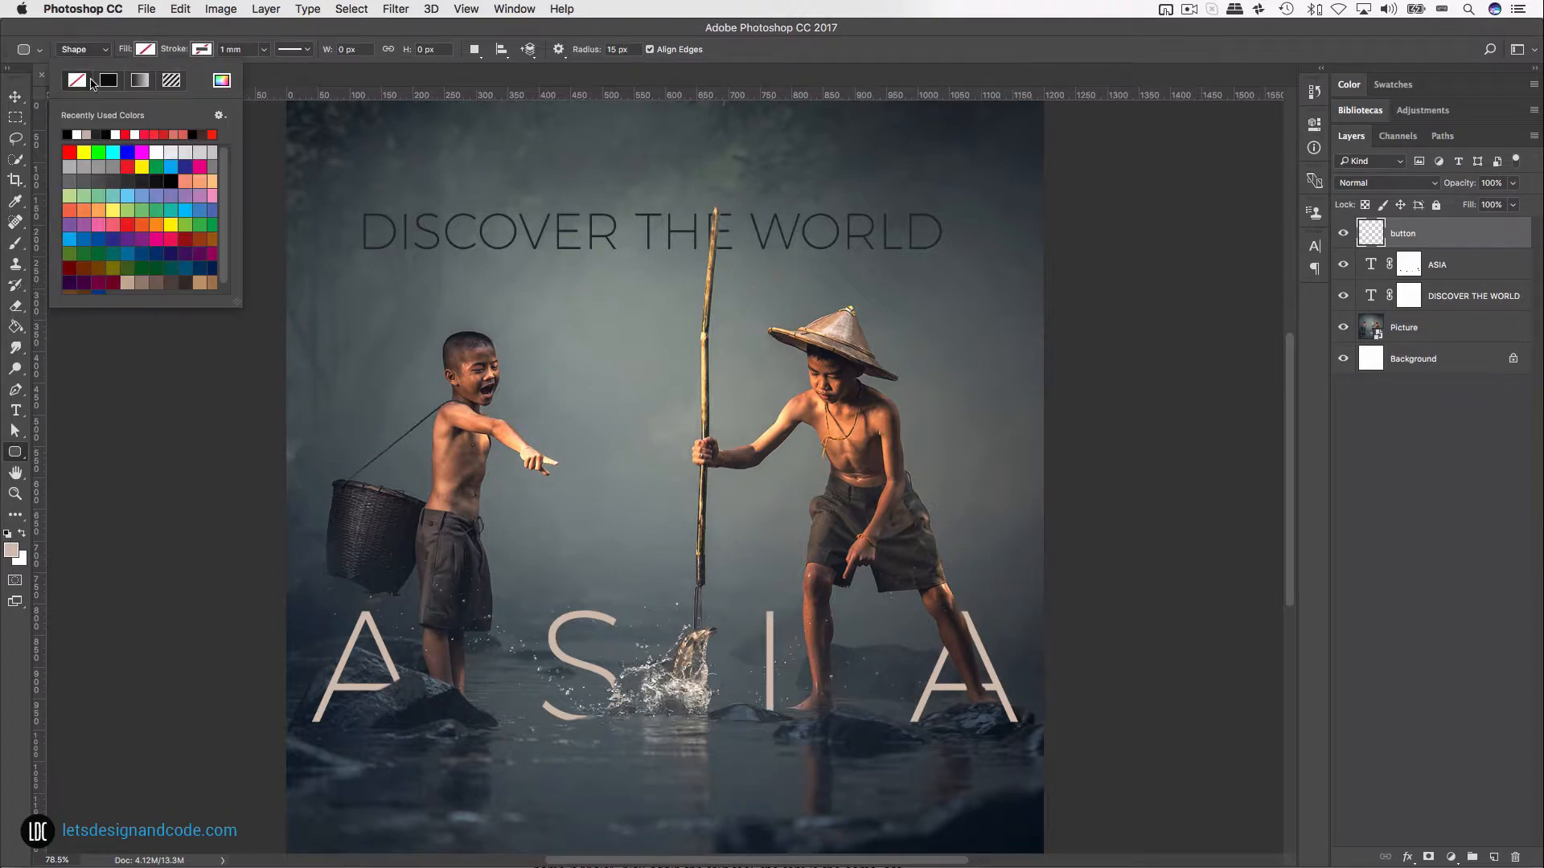
pyautogui.click(202, 50)
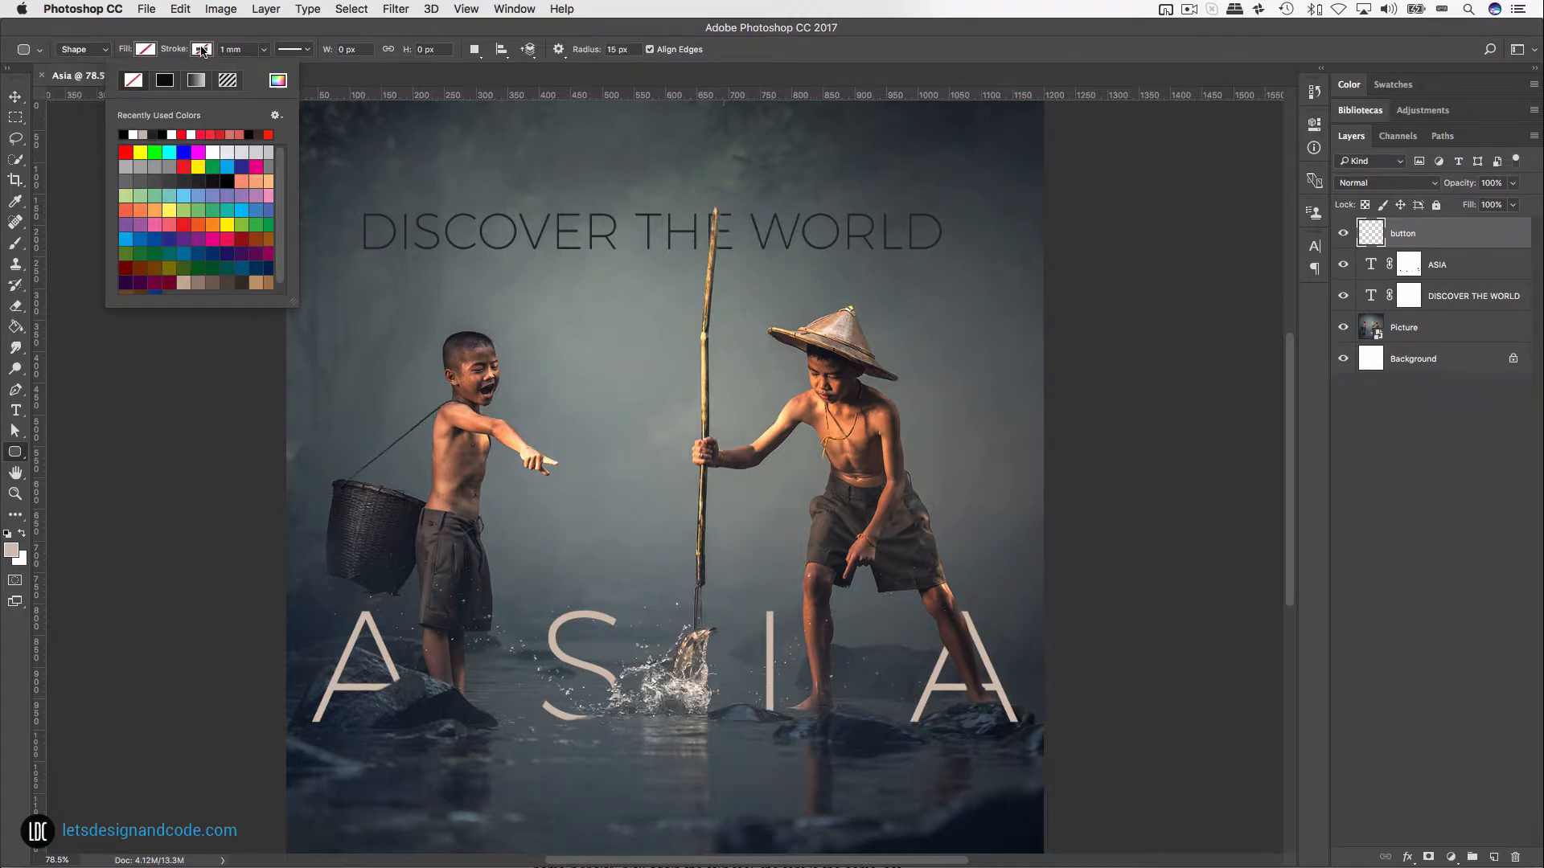
pyautogui.click(135, 134)
pyautogui.click(208, 53)
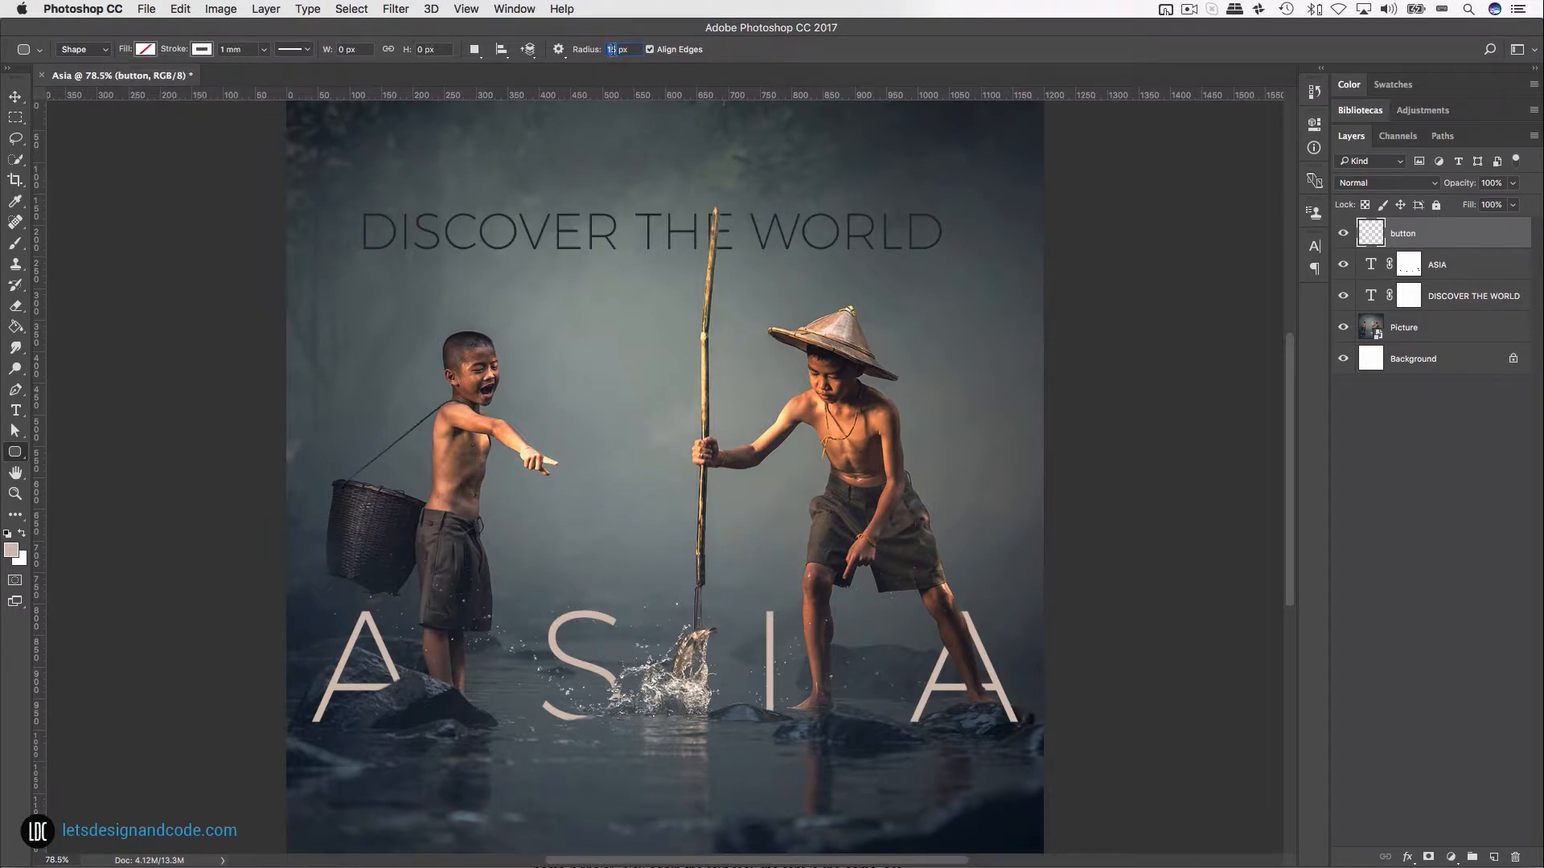
# Step: Draw a rounded rectangle with a 10 px corner radius, about 505 x 114 px, centered in the water below ASIA
pyautogui.write('0')
pyautogui.press('Return')
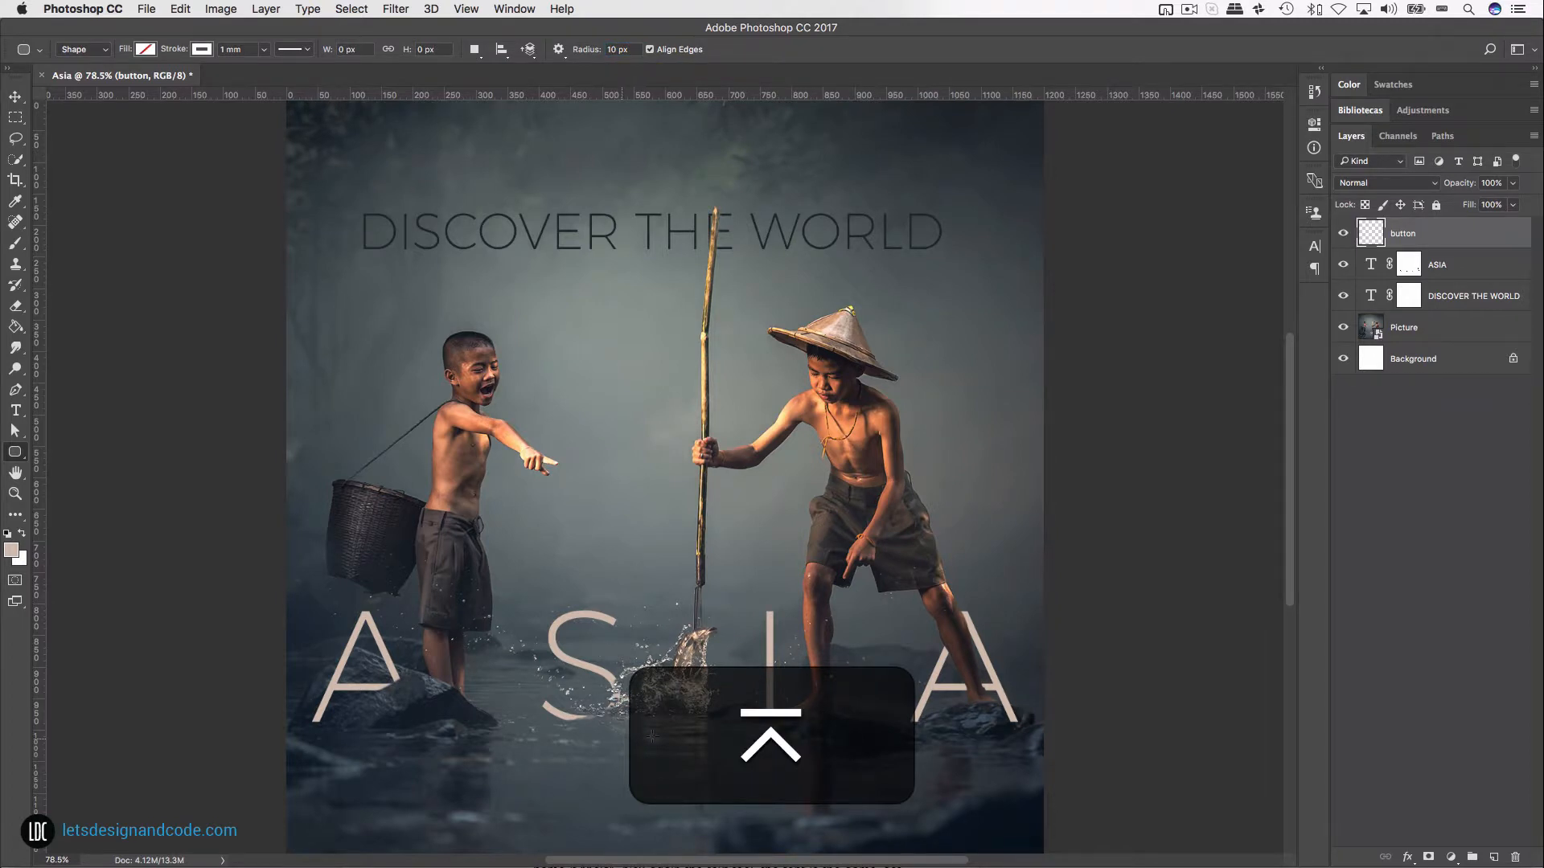
pyautogui.scroll(-1, 805, 629)
pyautogui.scroll(-4, 805, 629)
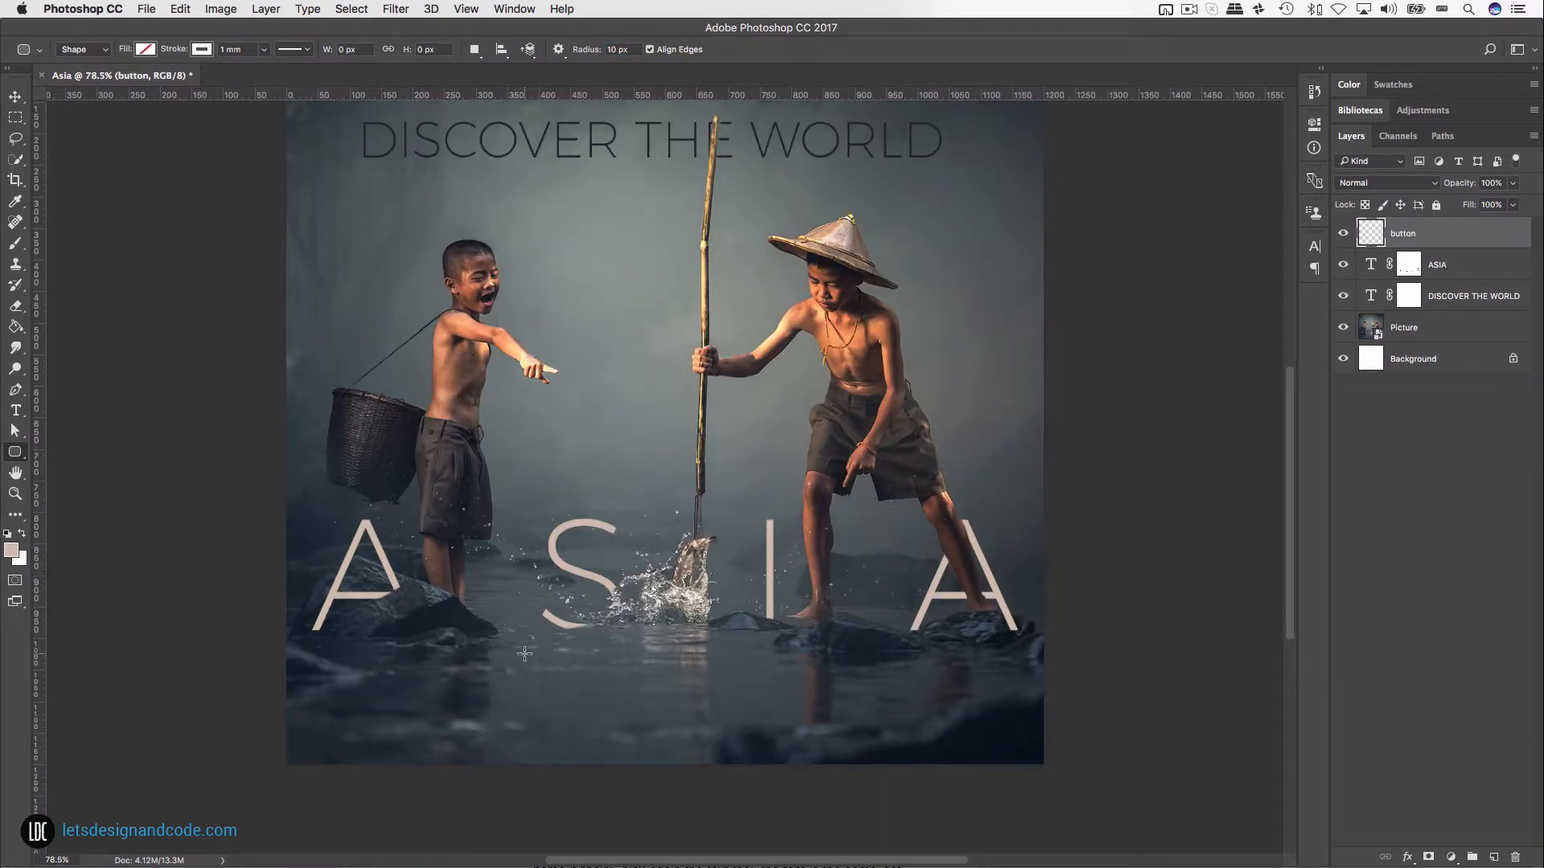
pyautogui.moveTo(524, 654); pyautogui.dragTo(841, 725)
pyautogui.press('v')
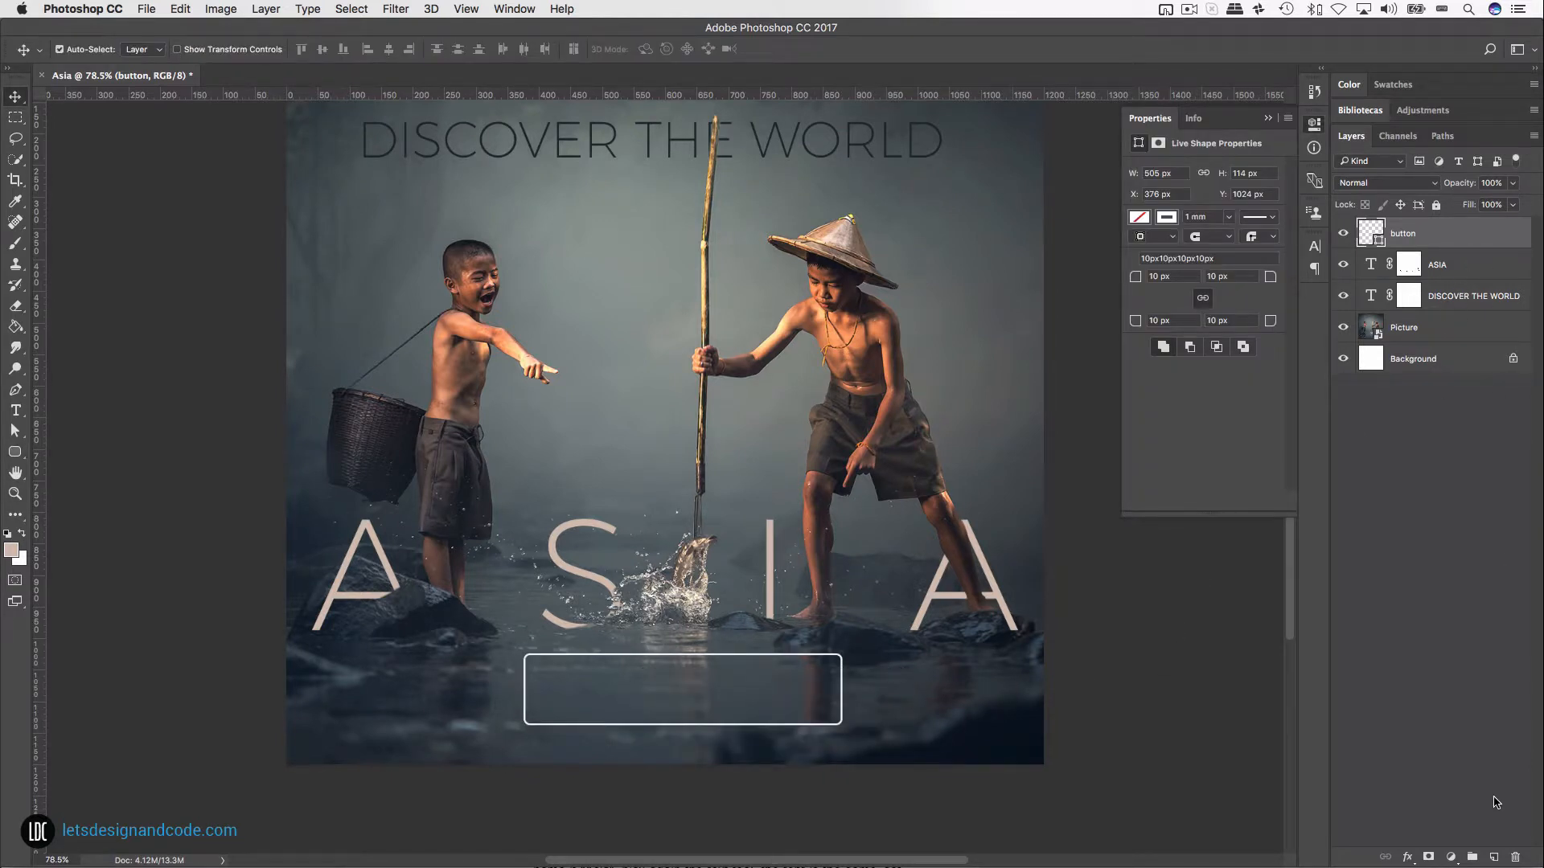
# Step: Add a new layer above the button shape and name it button text
pyautogui.click(1493, 858)
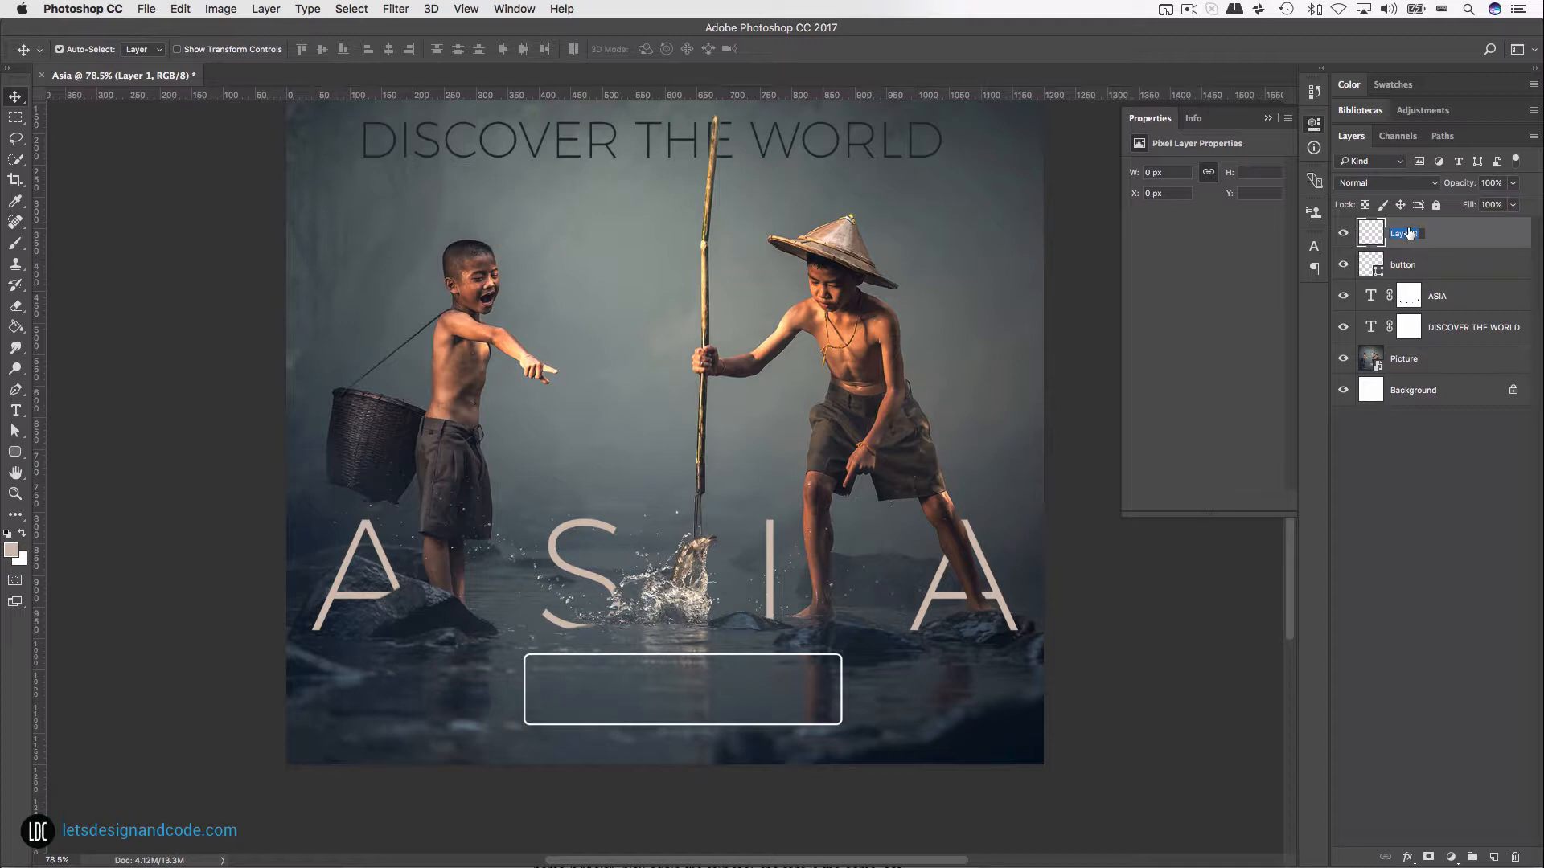
pyautogui.write('button text')
pyautogui.press('Return')
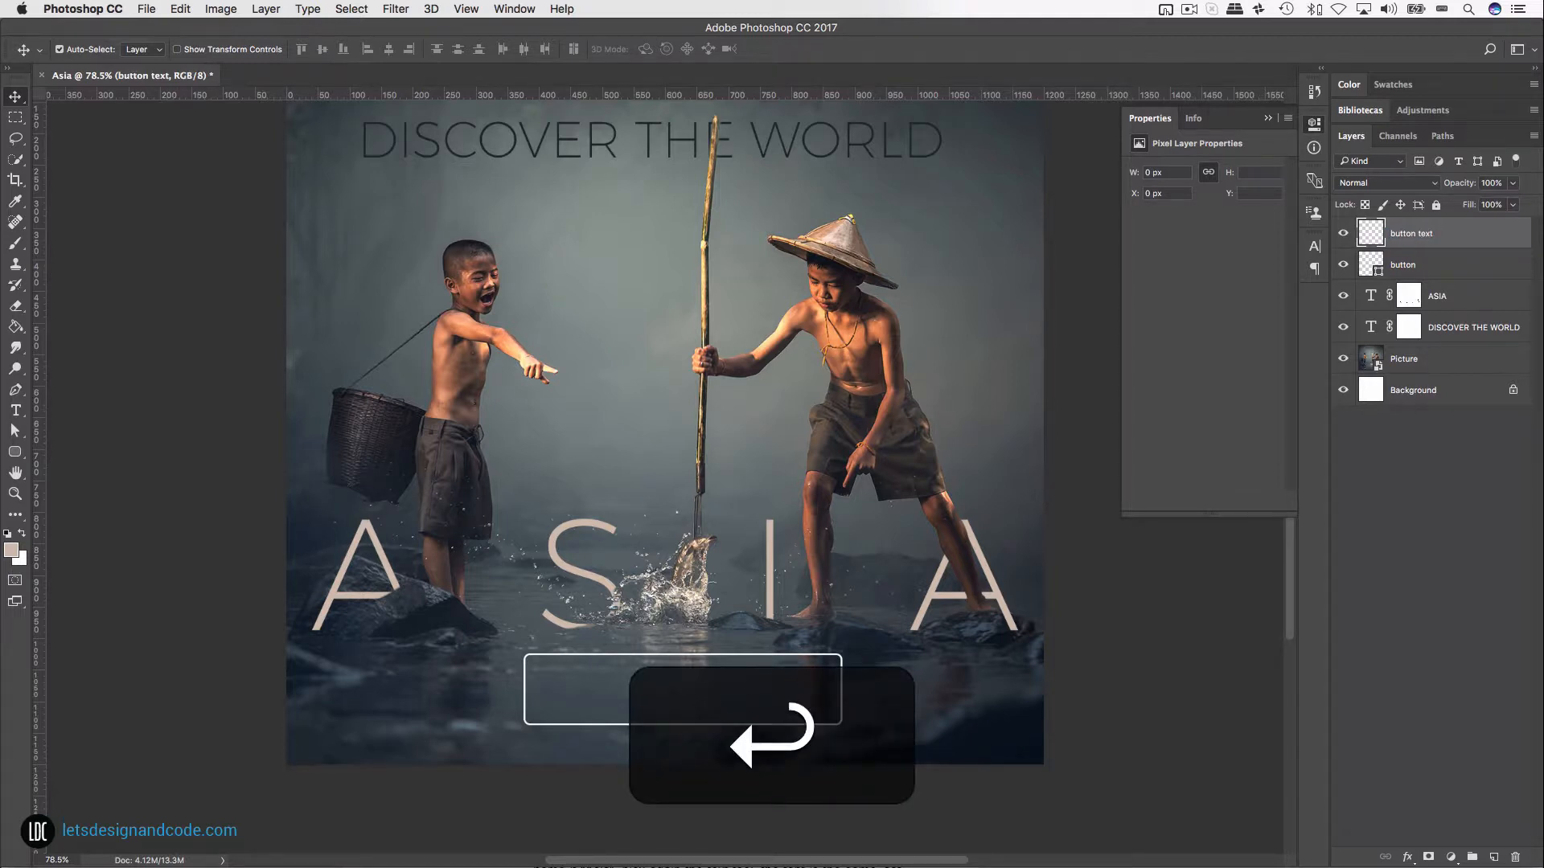
# Step: Set up the Type tool with a 25 pt size and white text colour
pyautogui.press('t')
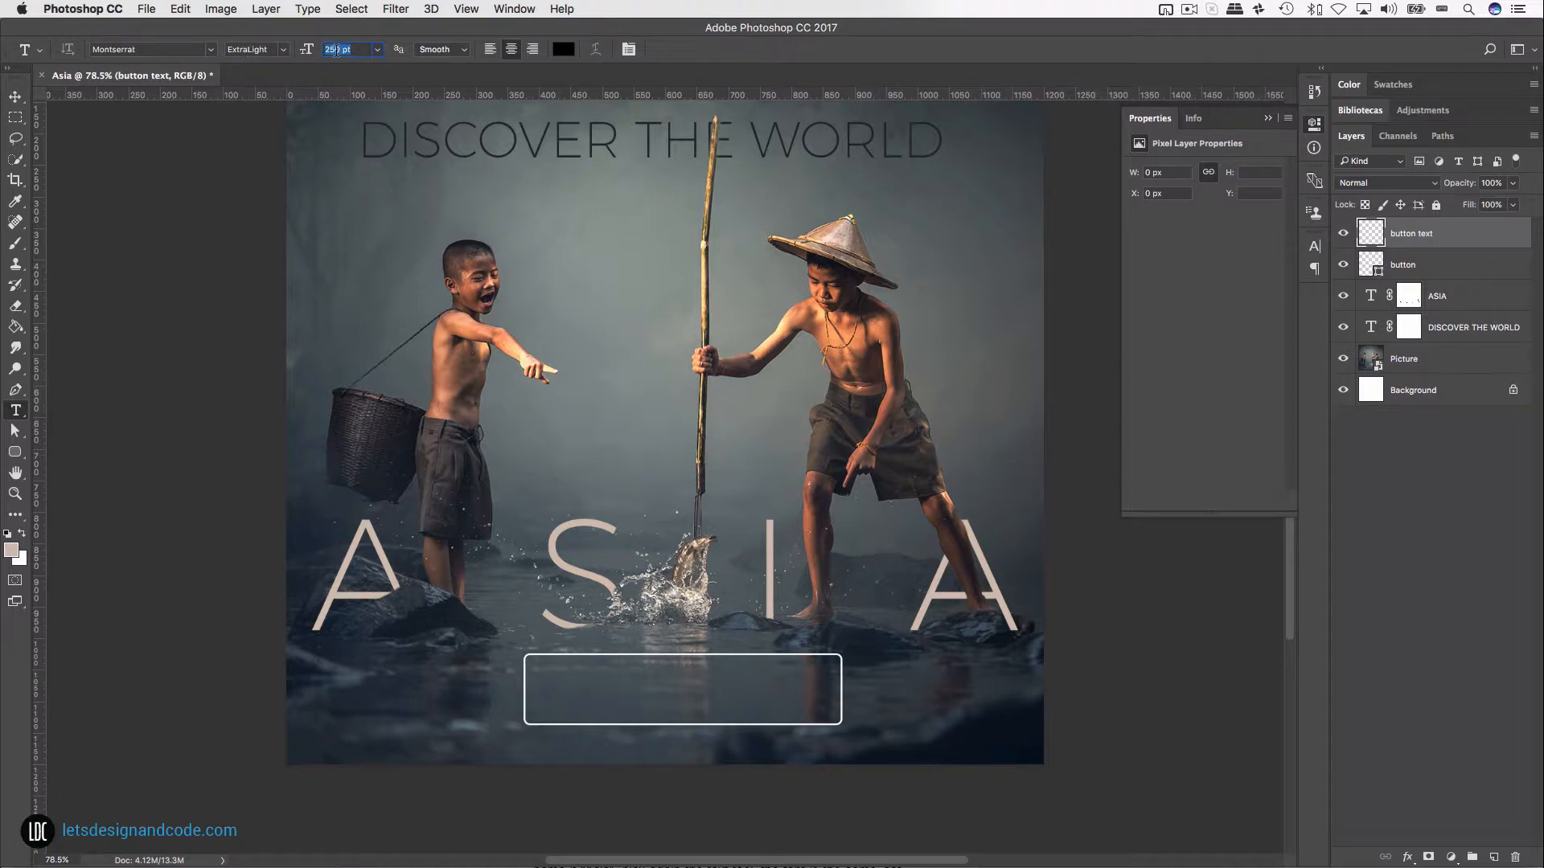
pyautogui.write('25')
pyautogui.press('Return')
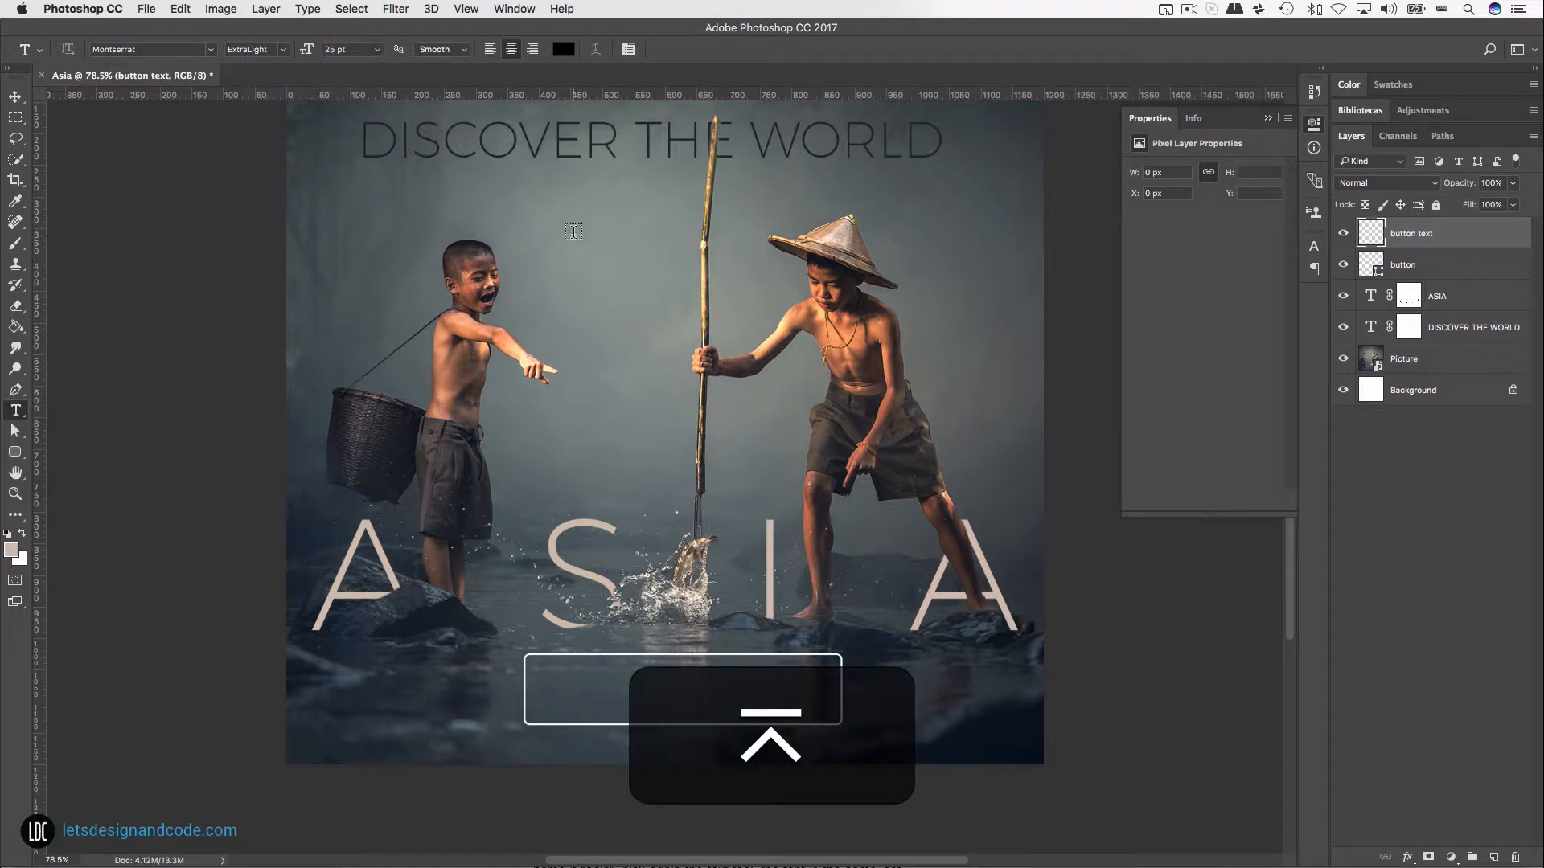
pyautogui.click(567, 50)
pyautogui.moveTo(992, 229); pyautogui.dragTo(893, 125)
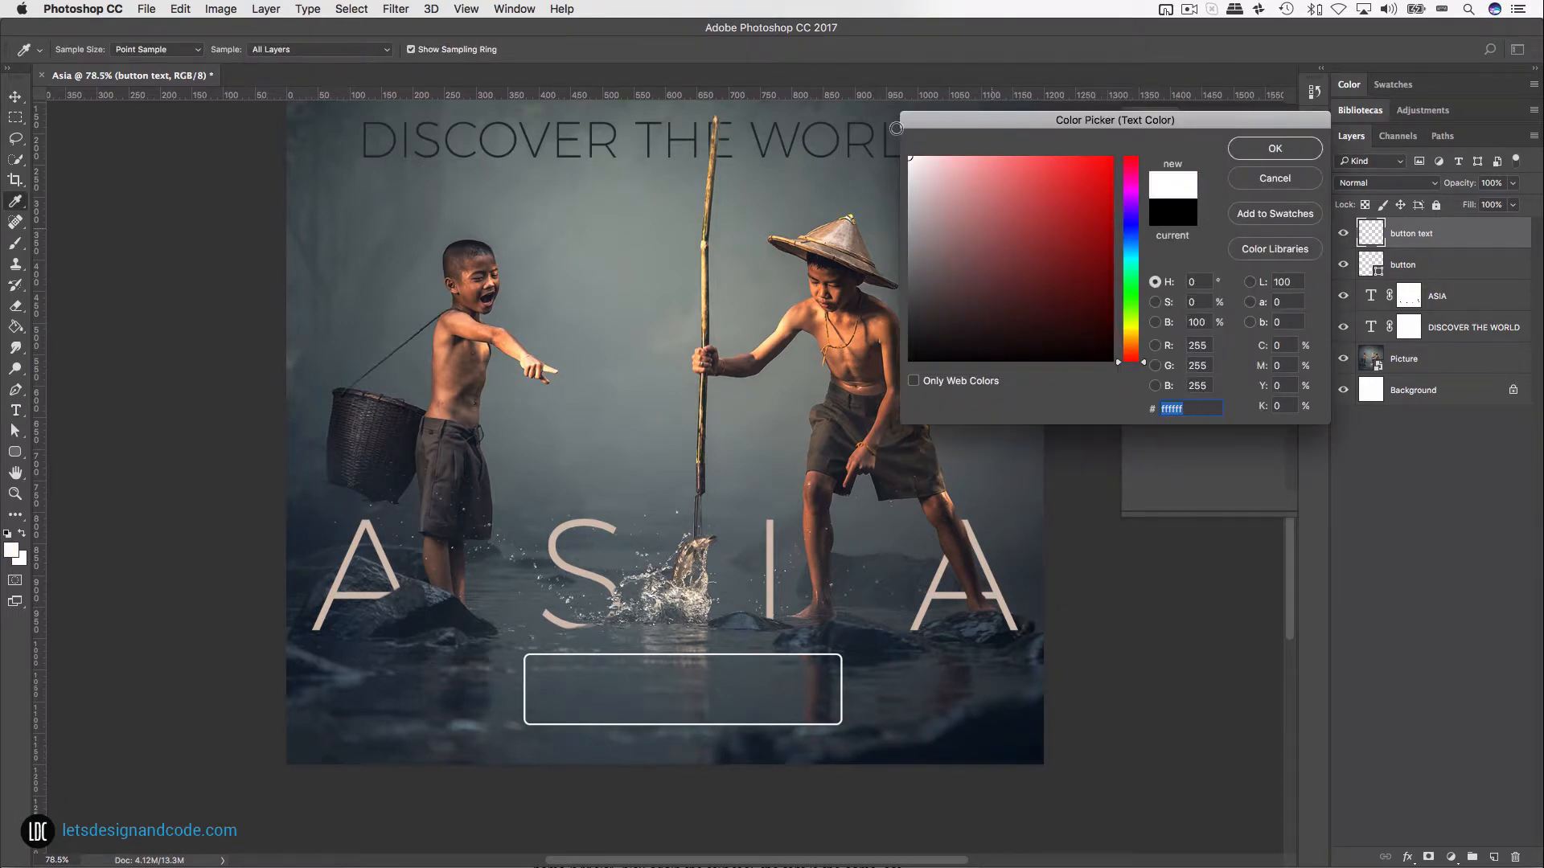
pyautogui.click(1254, 152)
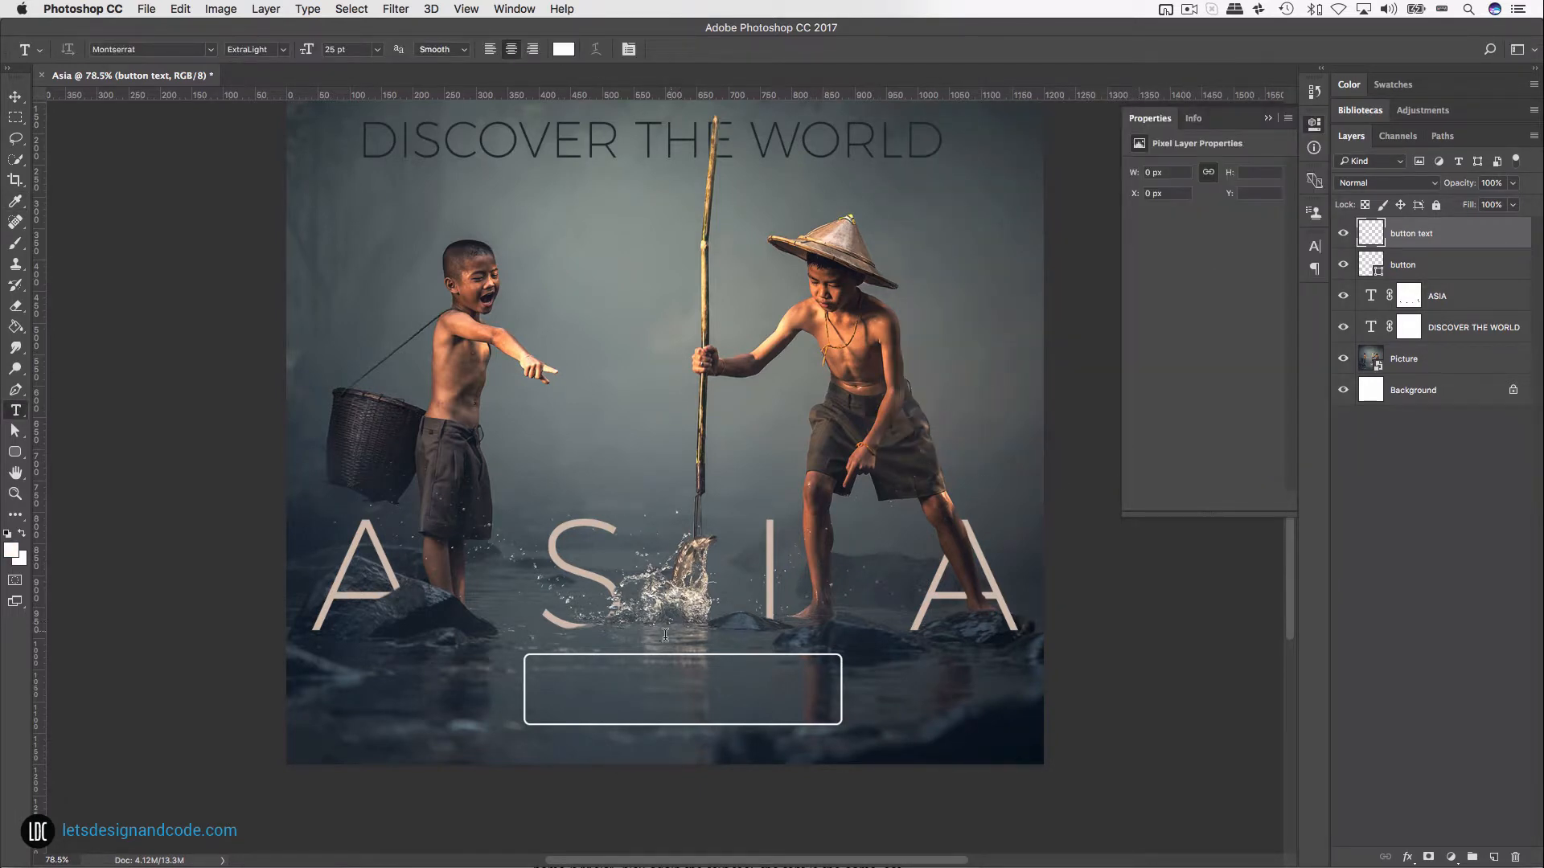
# Step: Add the text "Ready for adventure?" on the button text layer, over the outlined button
pyautogui.click(607, 628)
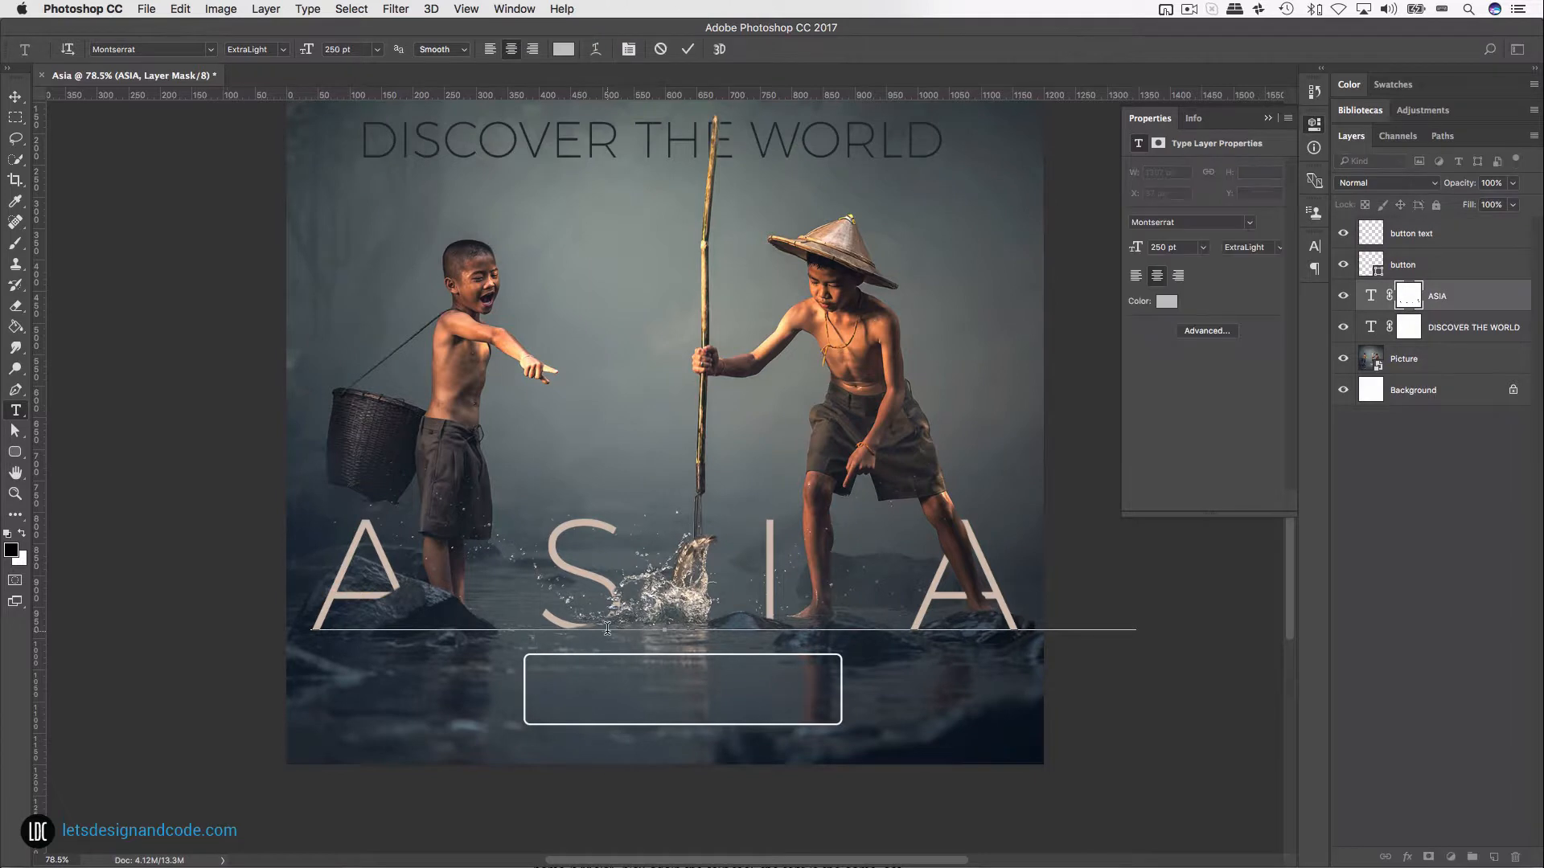
pyautogui.press('Escape')
pyautogui.click(596, 706)
pyautogui.write('Rea')
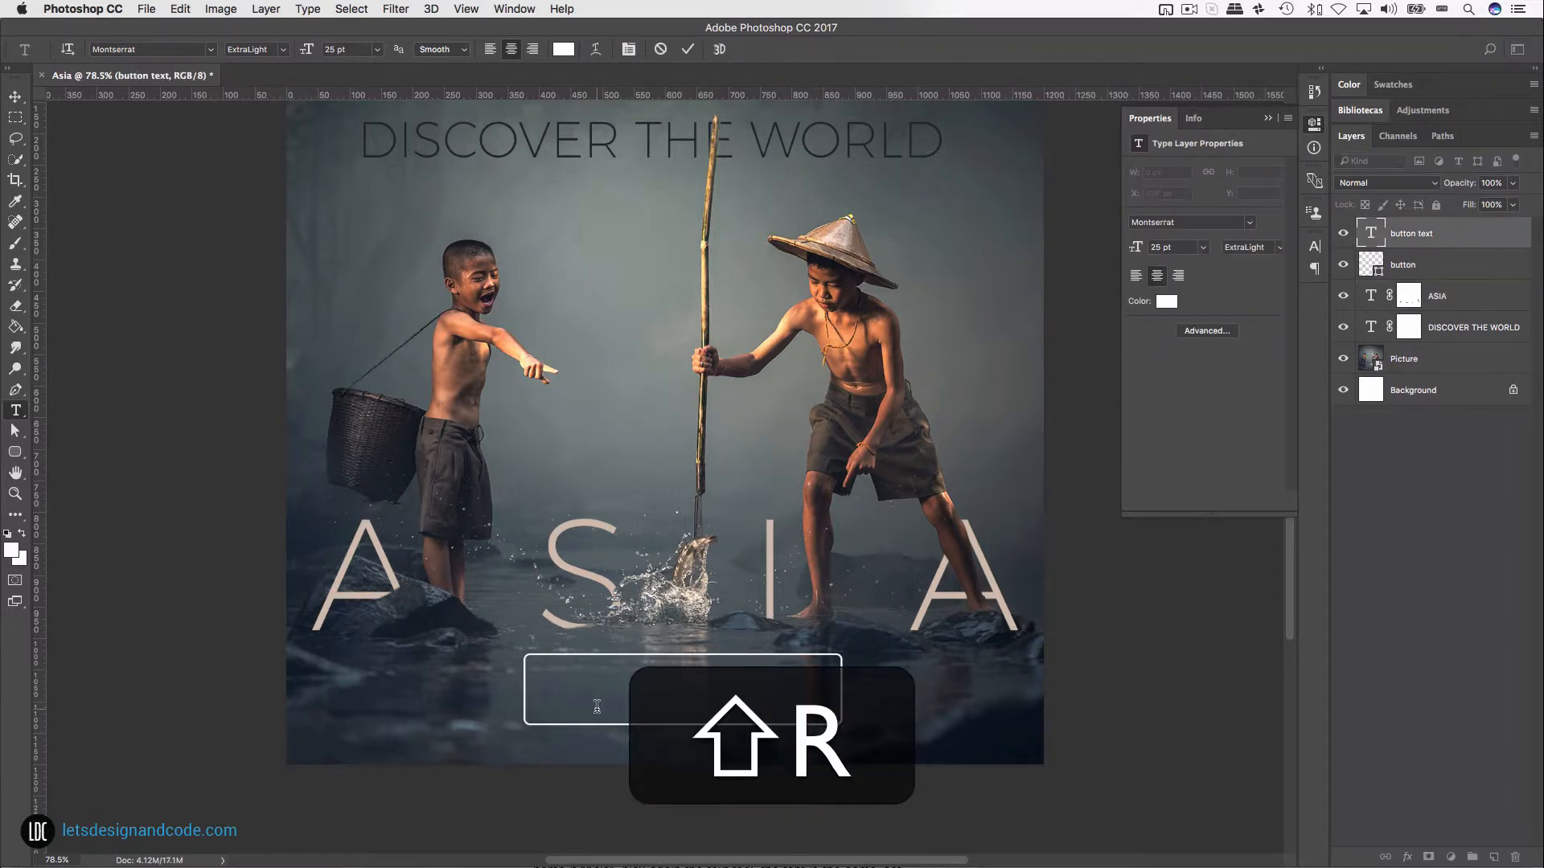
pyautogui.write('de')
pyautogui.press('BackSpace')
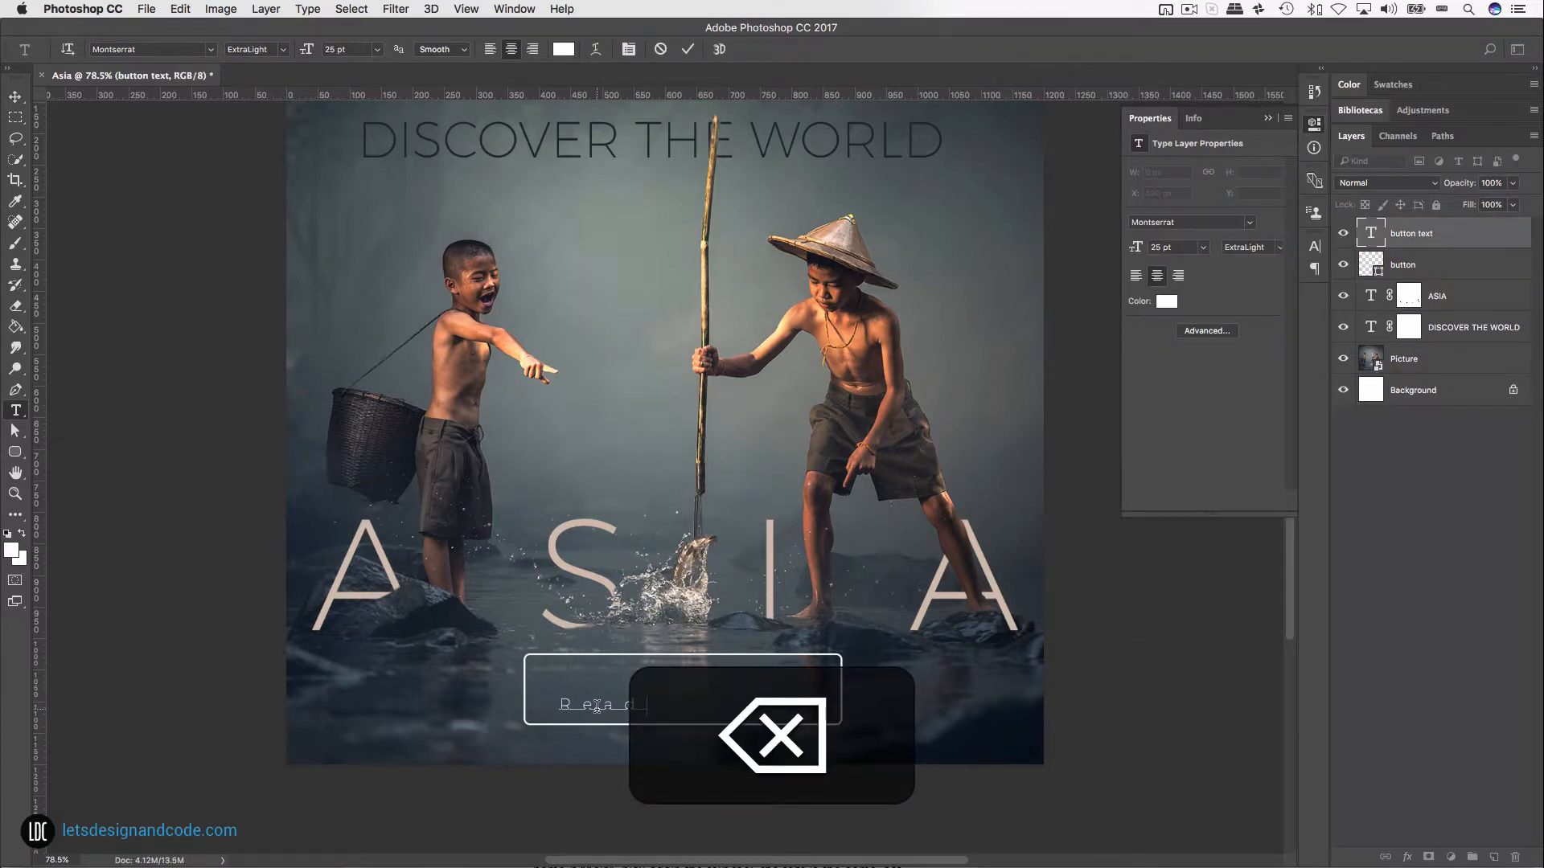
pyautogui.write('y for adventure')
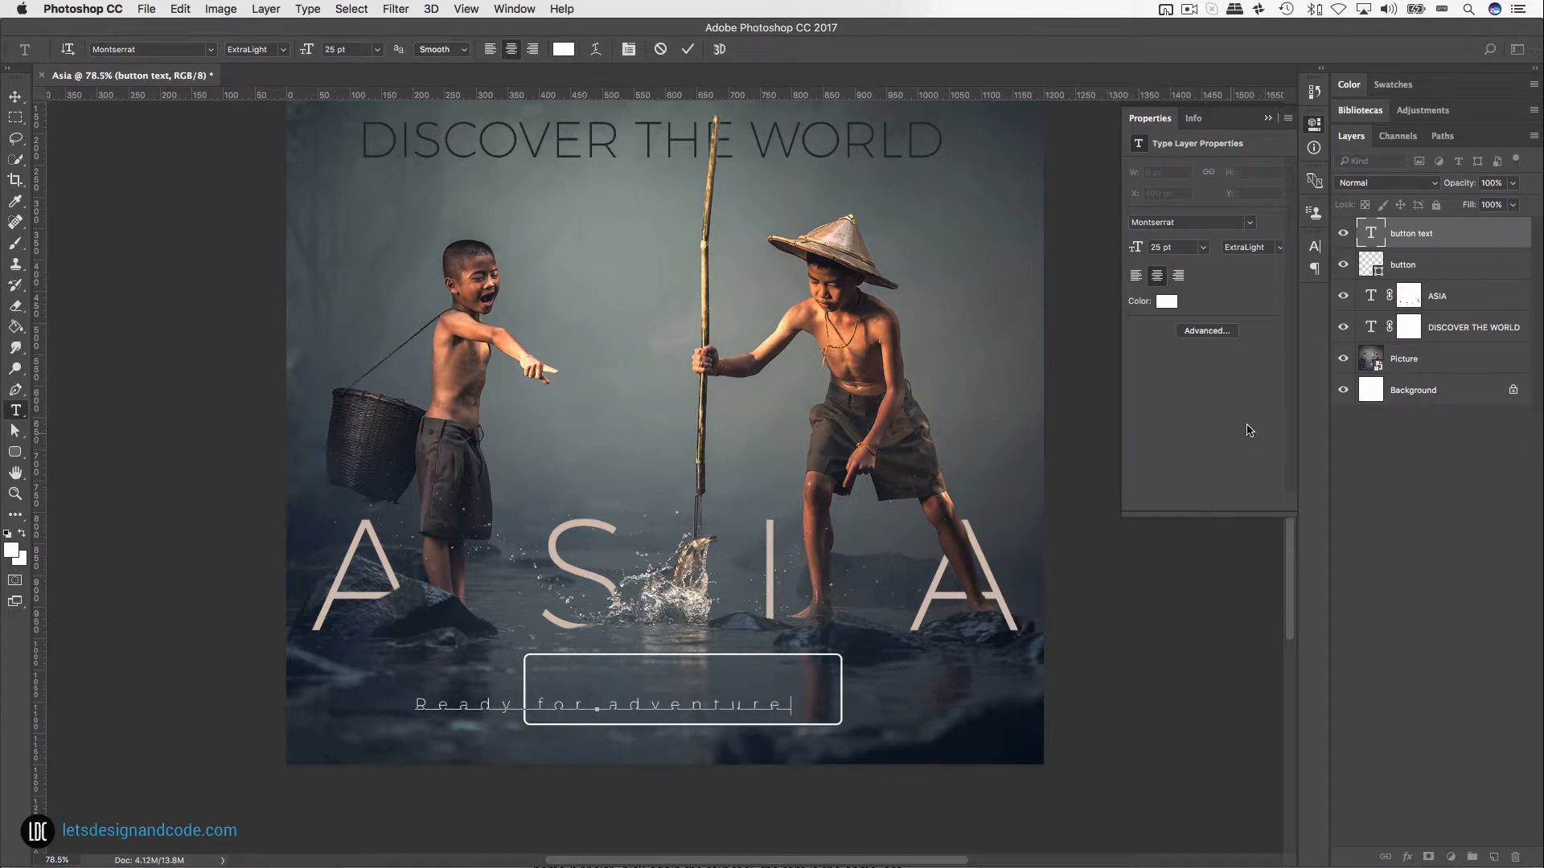
pyautogui.press('super+Return')
# Step: Set the "Ready for adventure?" text's tracking to 0 and move it to the upper middle of the button outline
pyautogui.press('t')
pyautogui.click(1314, 246)
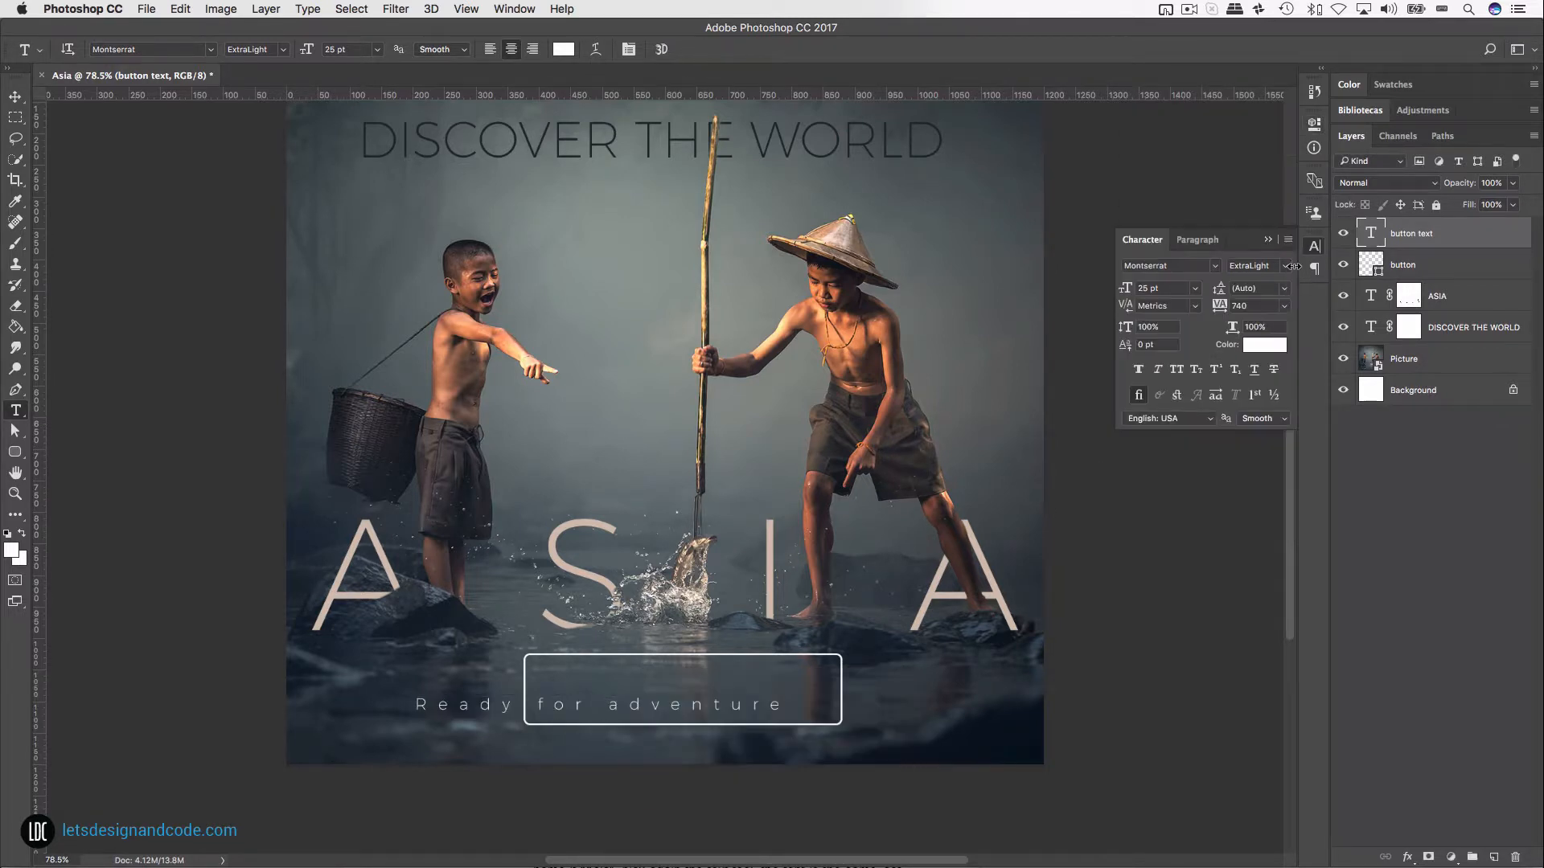
pyautogui.click(1286, 306)
pyautogui.click(1254, 396)
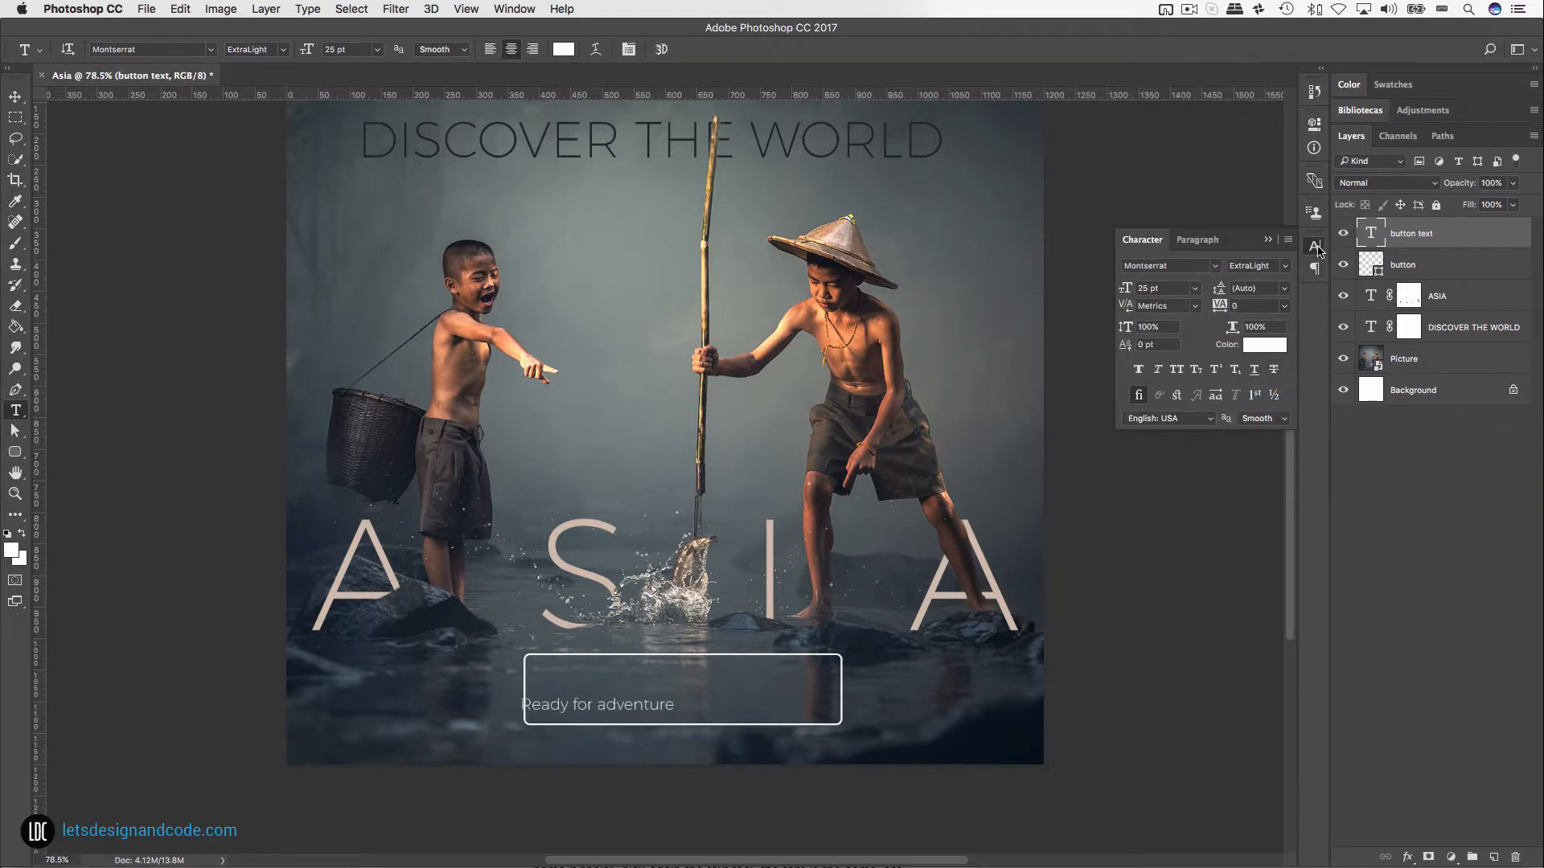
pyautogui.click(1315, 247)
pyautogui.press('v')
pyautogui.moveTo(646, 701); pyautogui.dragTo(726, 671)
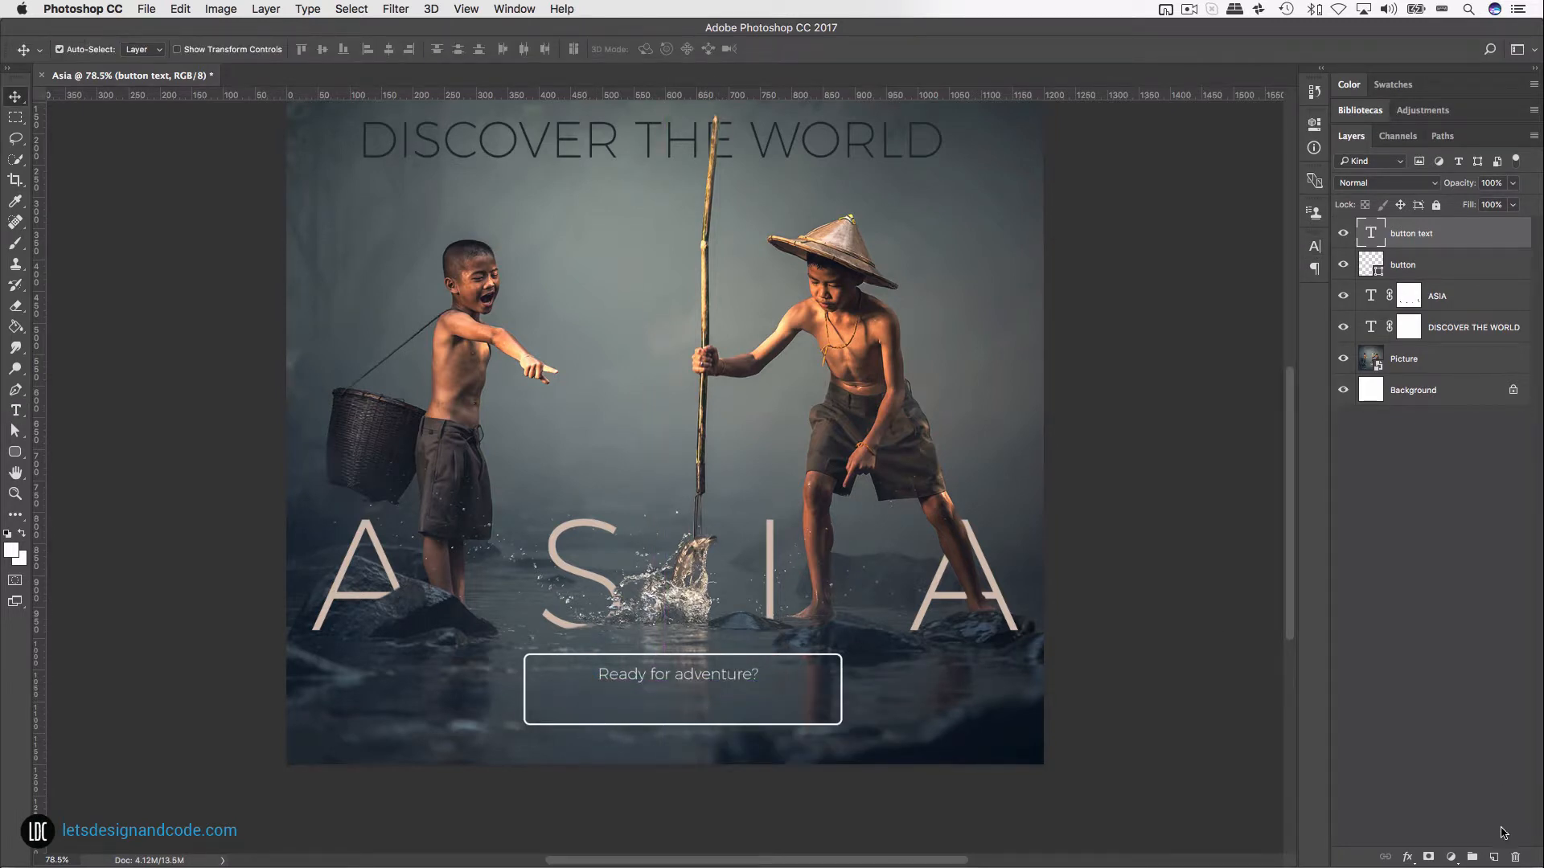
# Step: Add a new layer above the button text and name it call to action text
pyautogui.click(1494, 858)
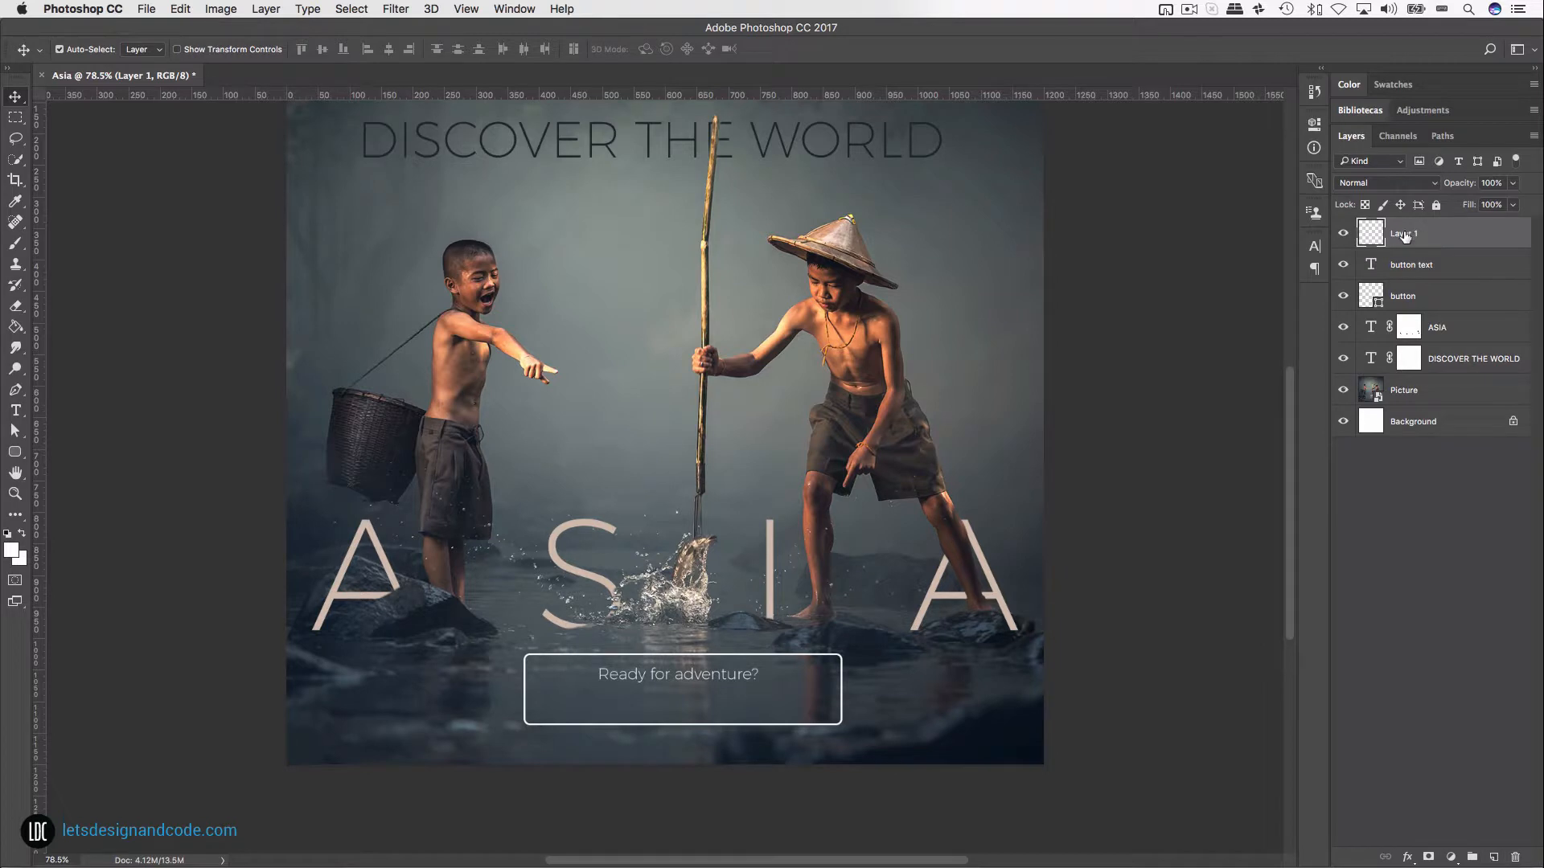
pyautogui.write('call to acti')
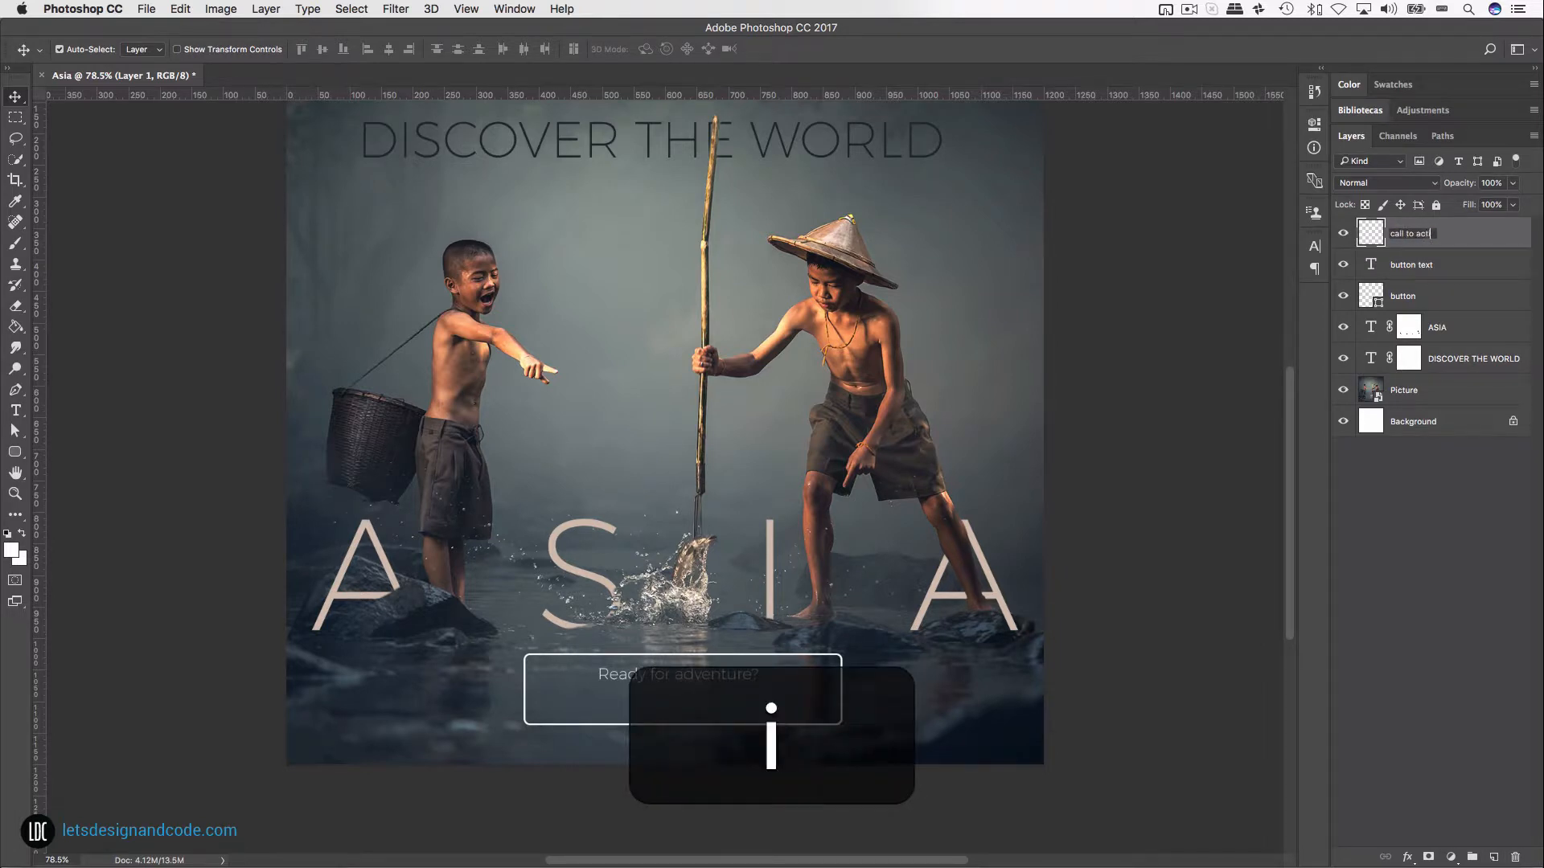
pyautogui.write('on text')
pyautogui.press('Return')
# Step: Set the Type tool to Montserrat Medium at 50 pt
pyautogui.press('t')
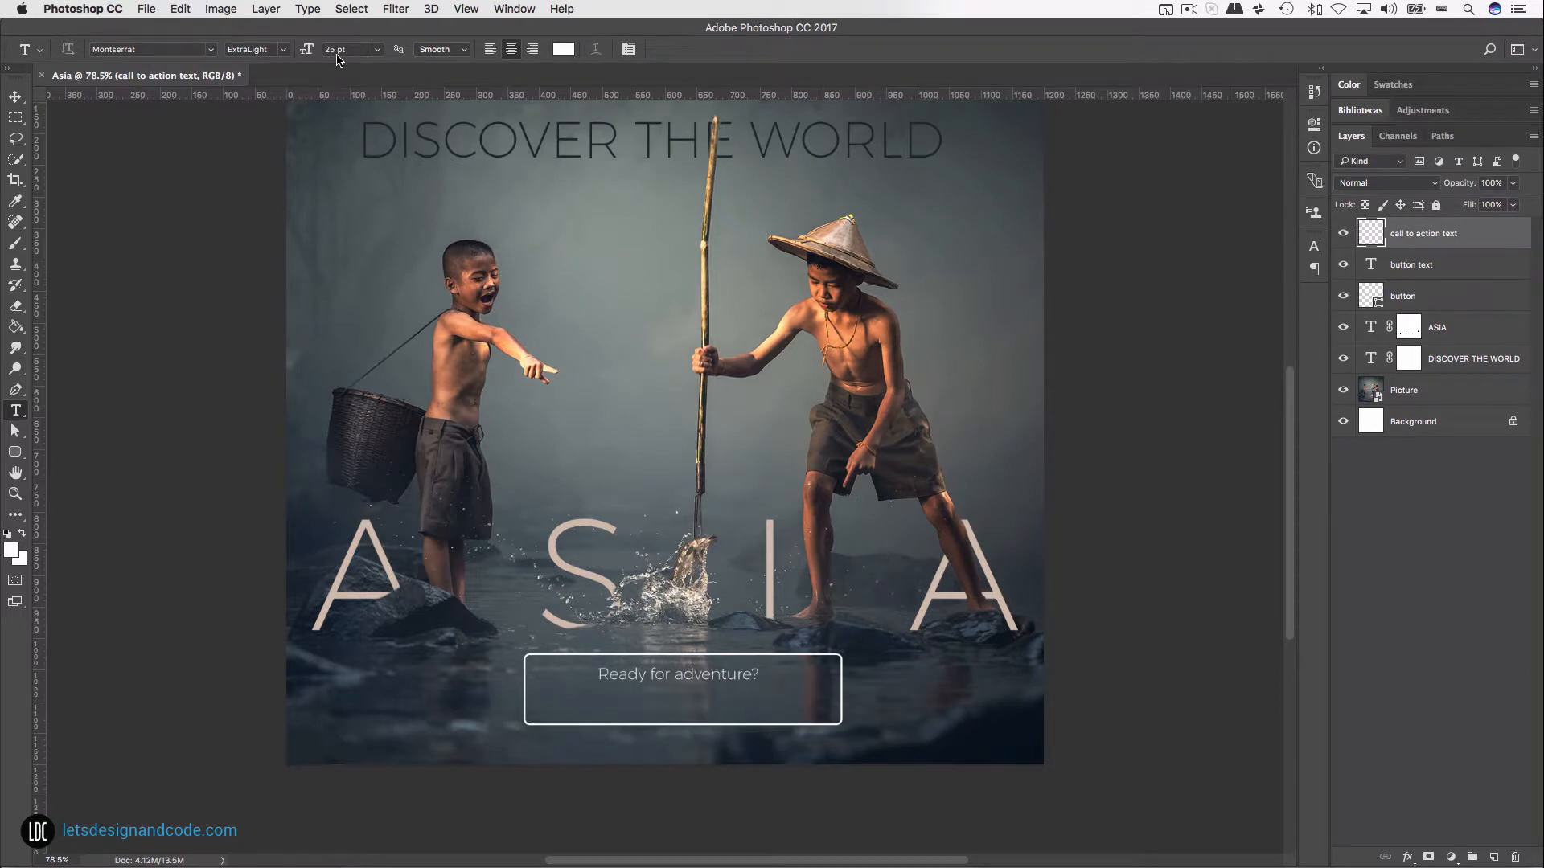
pyautogui.click(272, 46)
pyautogui.write('Medium')
pyautogui.press('Return')
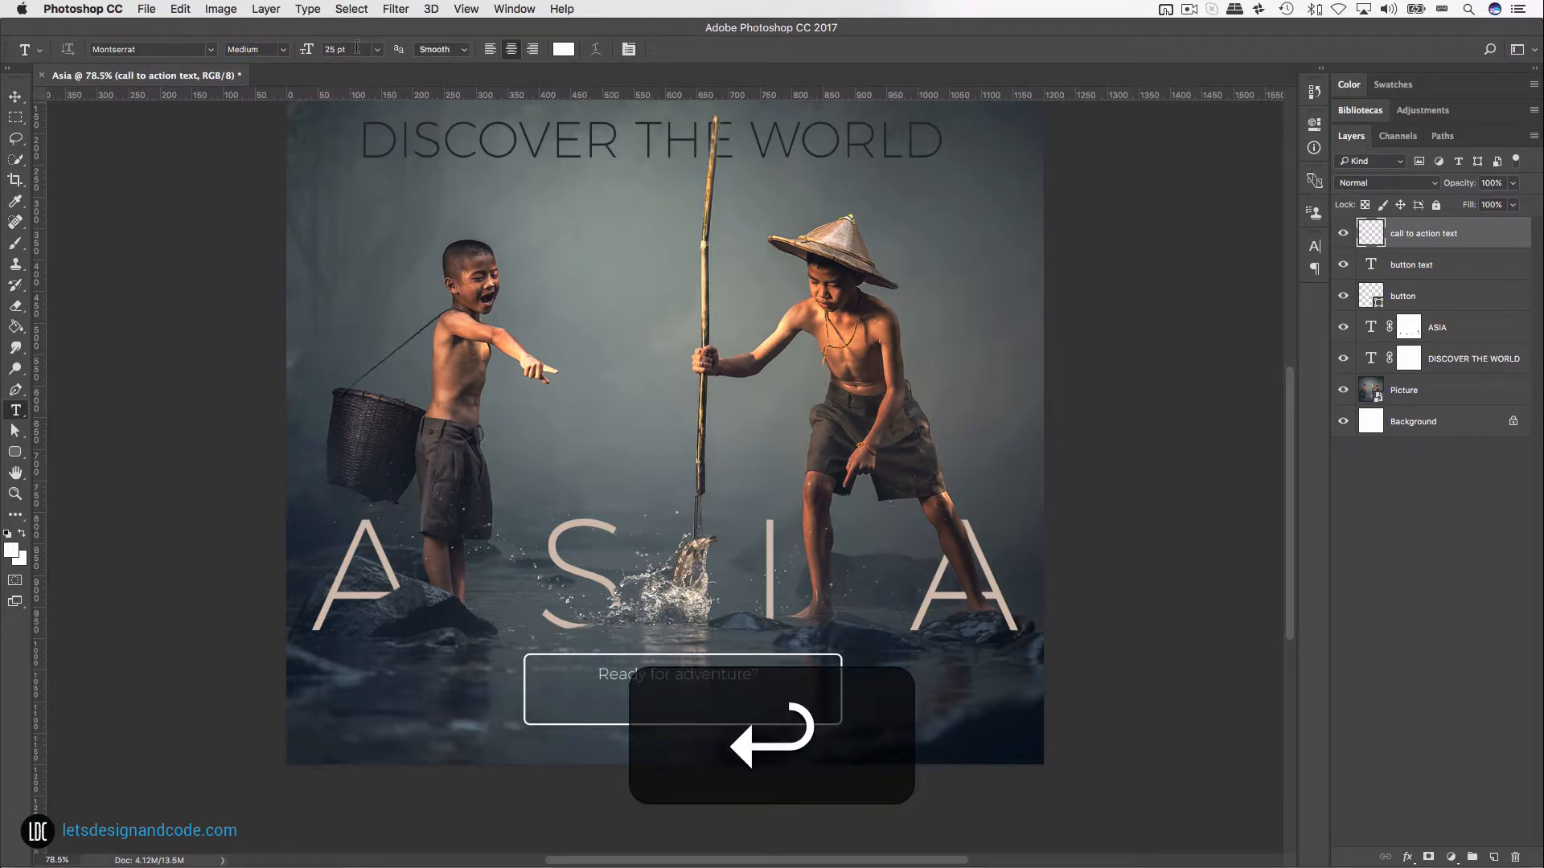
pyautogui.click(338, 50)
pyautogui.write('50')
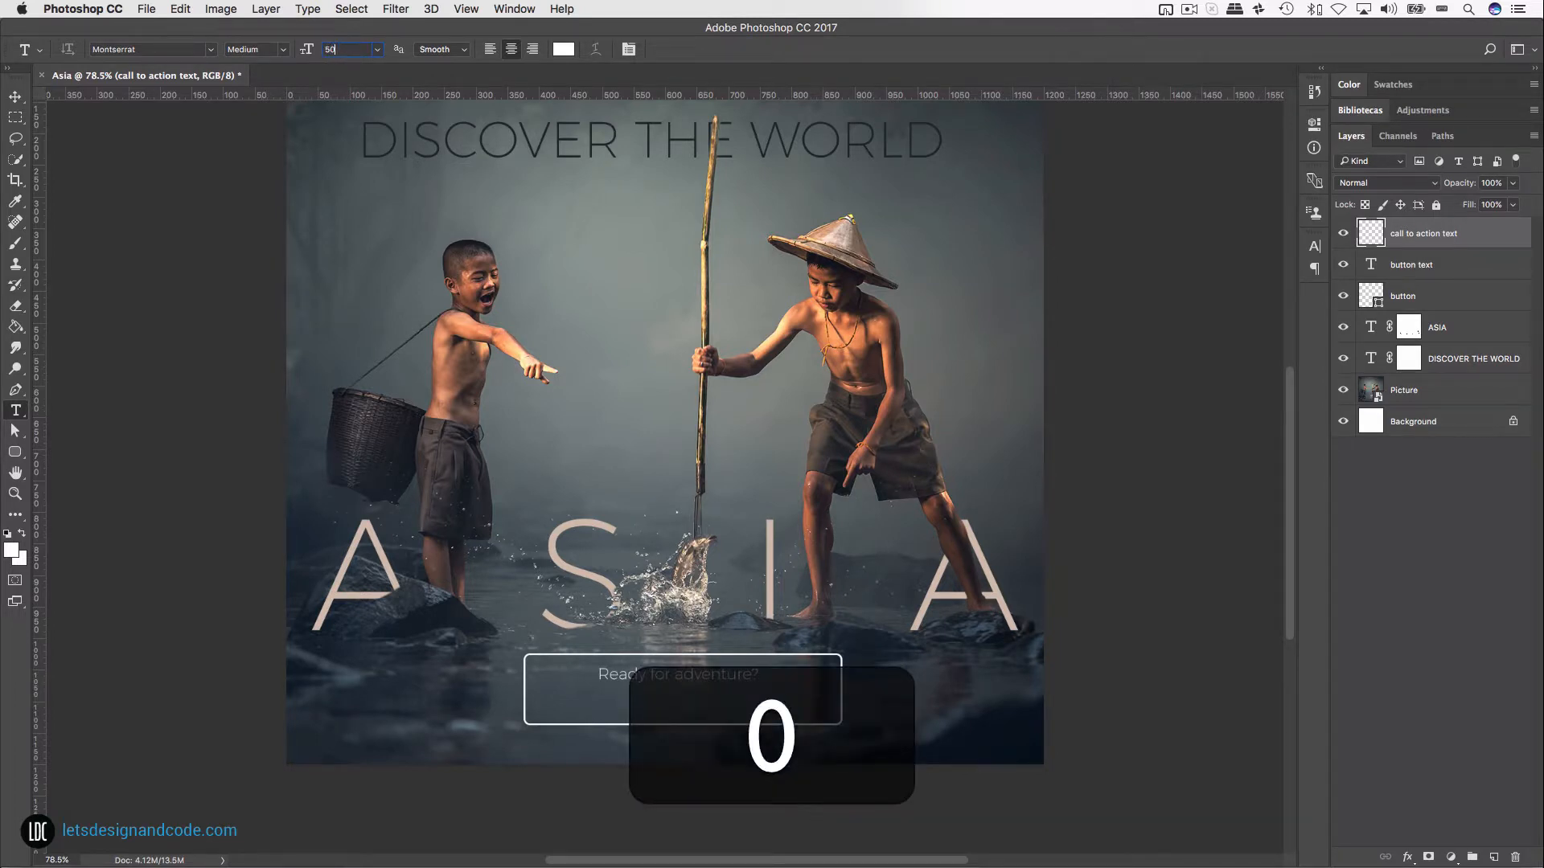
pyautogui.press('Return')
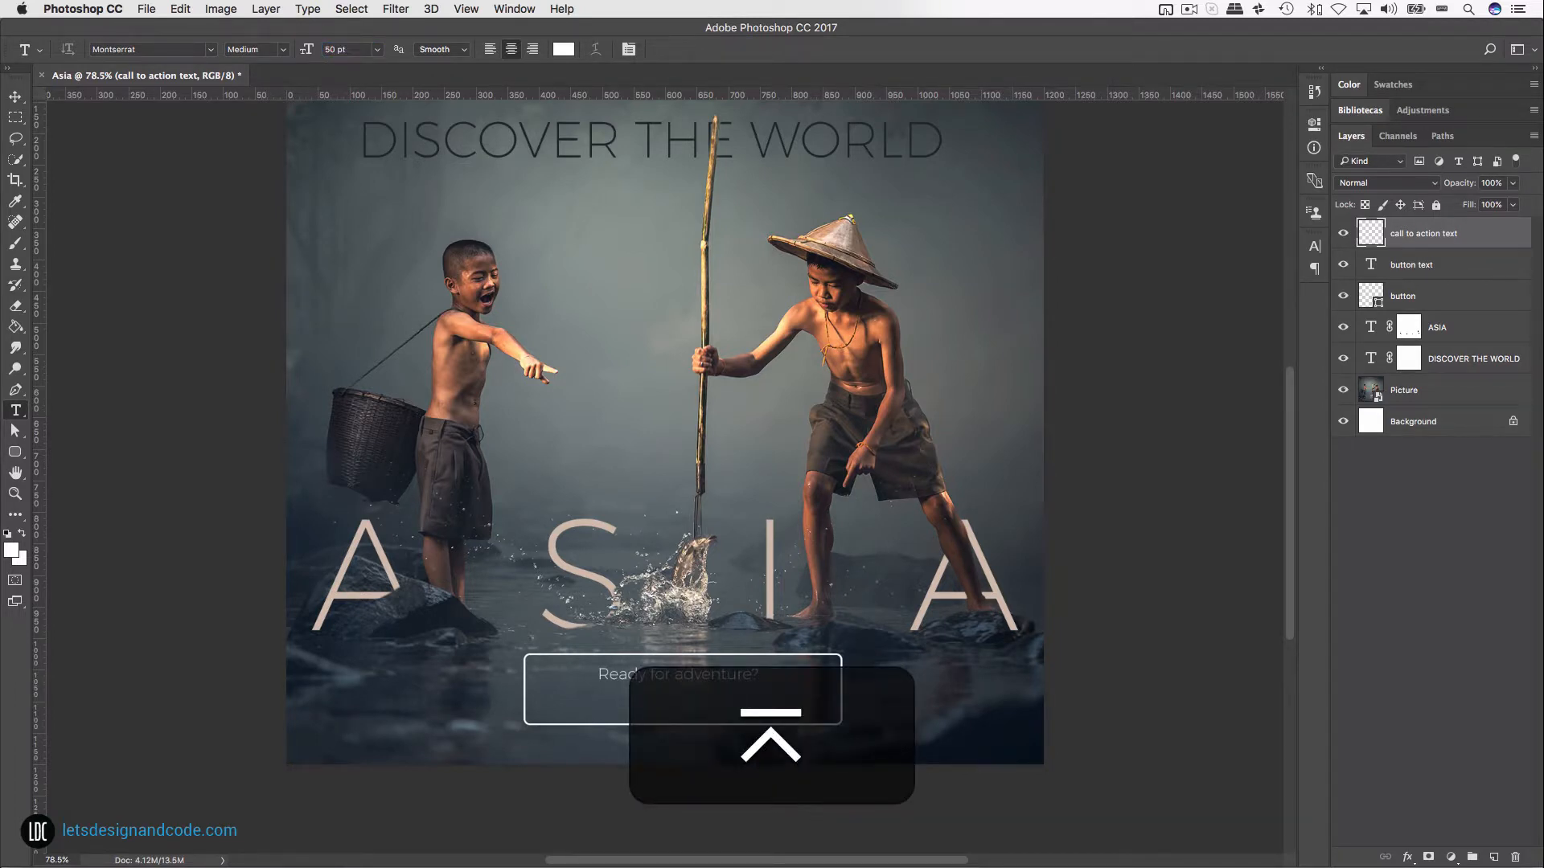
# Step: Add the text "Contact us" and place it inside the button outline, below "Ready for adventure?"
pyautogui.click(604, 714)
pyautogui.write('Conta')
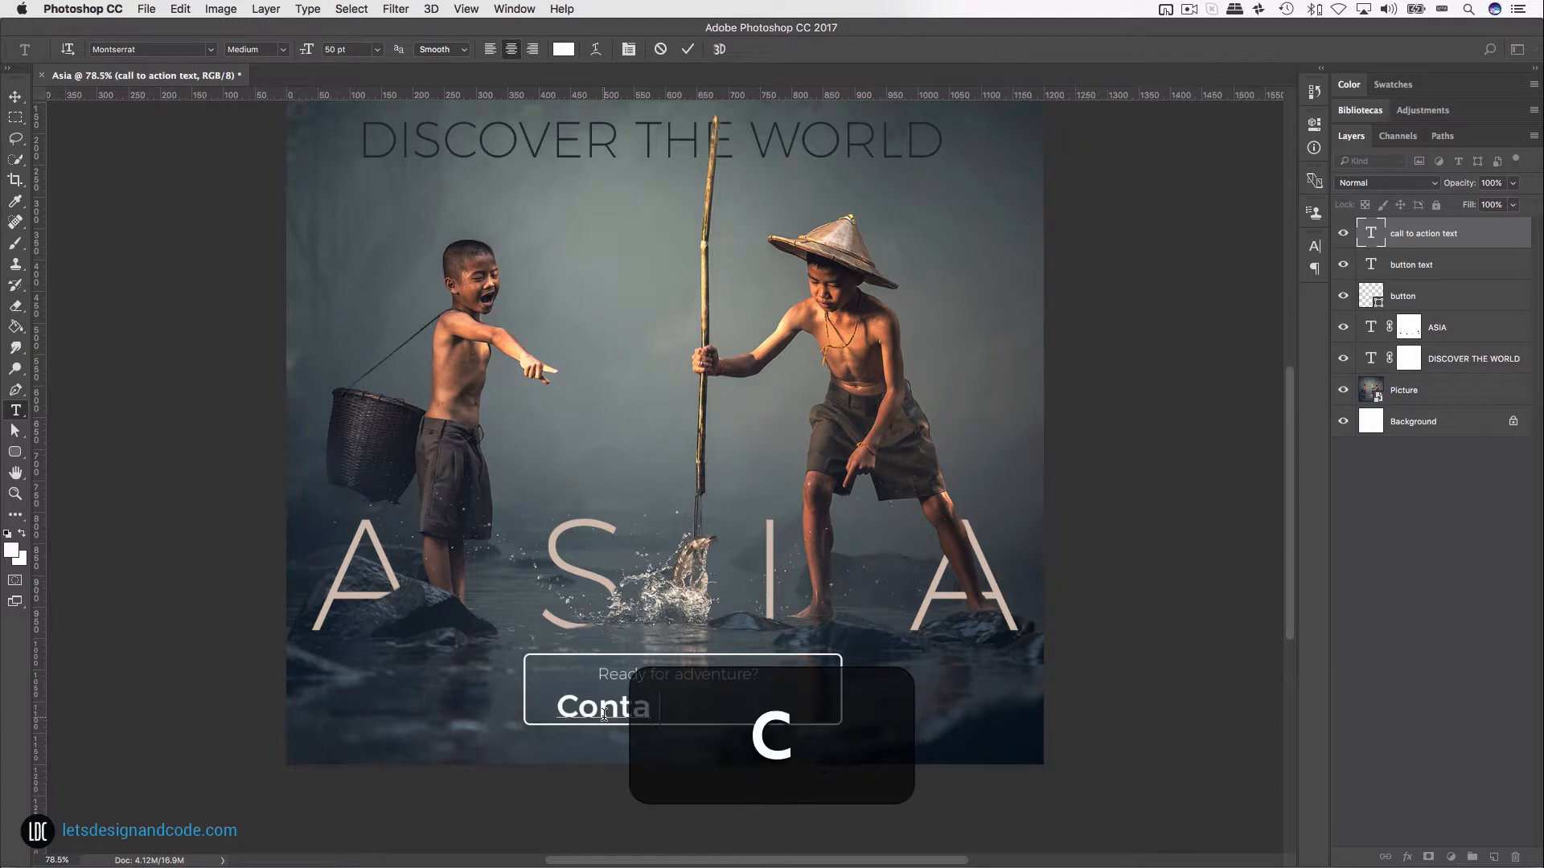
pyautogui.write('ct us')
pyautogui.press('super+Return')
pyautogui.press('v')
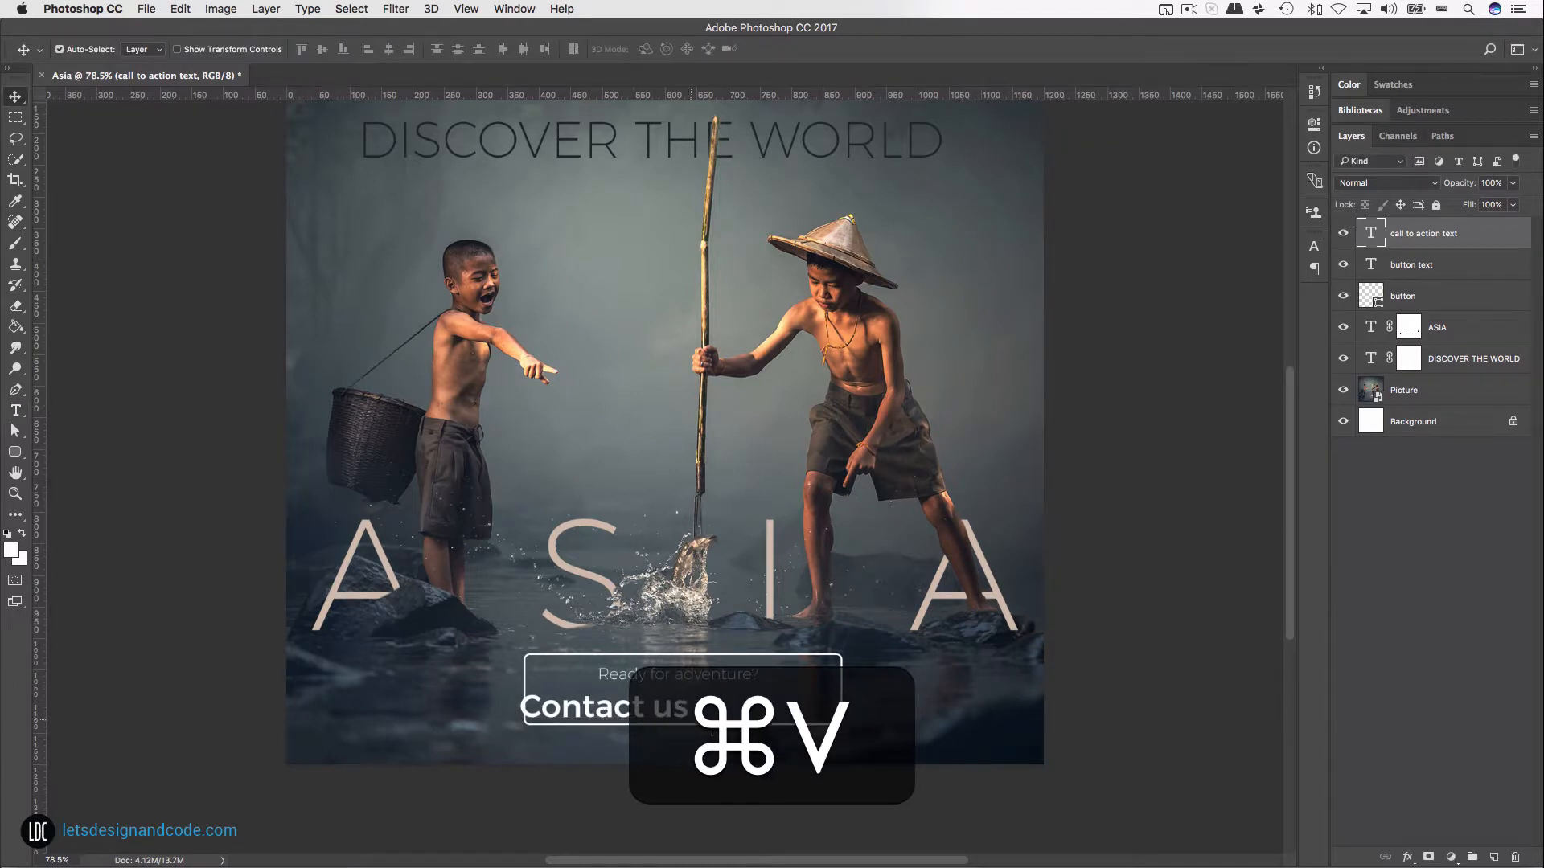
pyautogui.moveTo(630, 718); pyautogui.dragTo(690, 713)
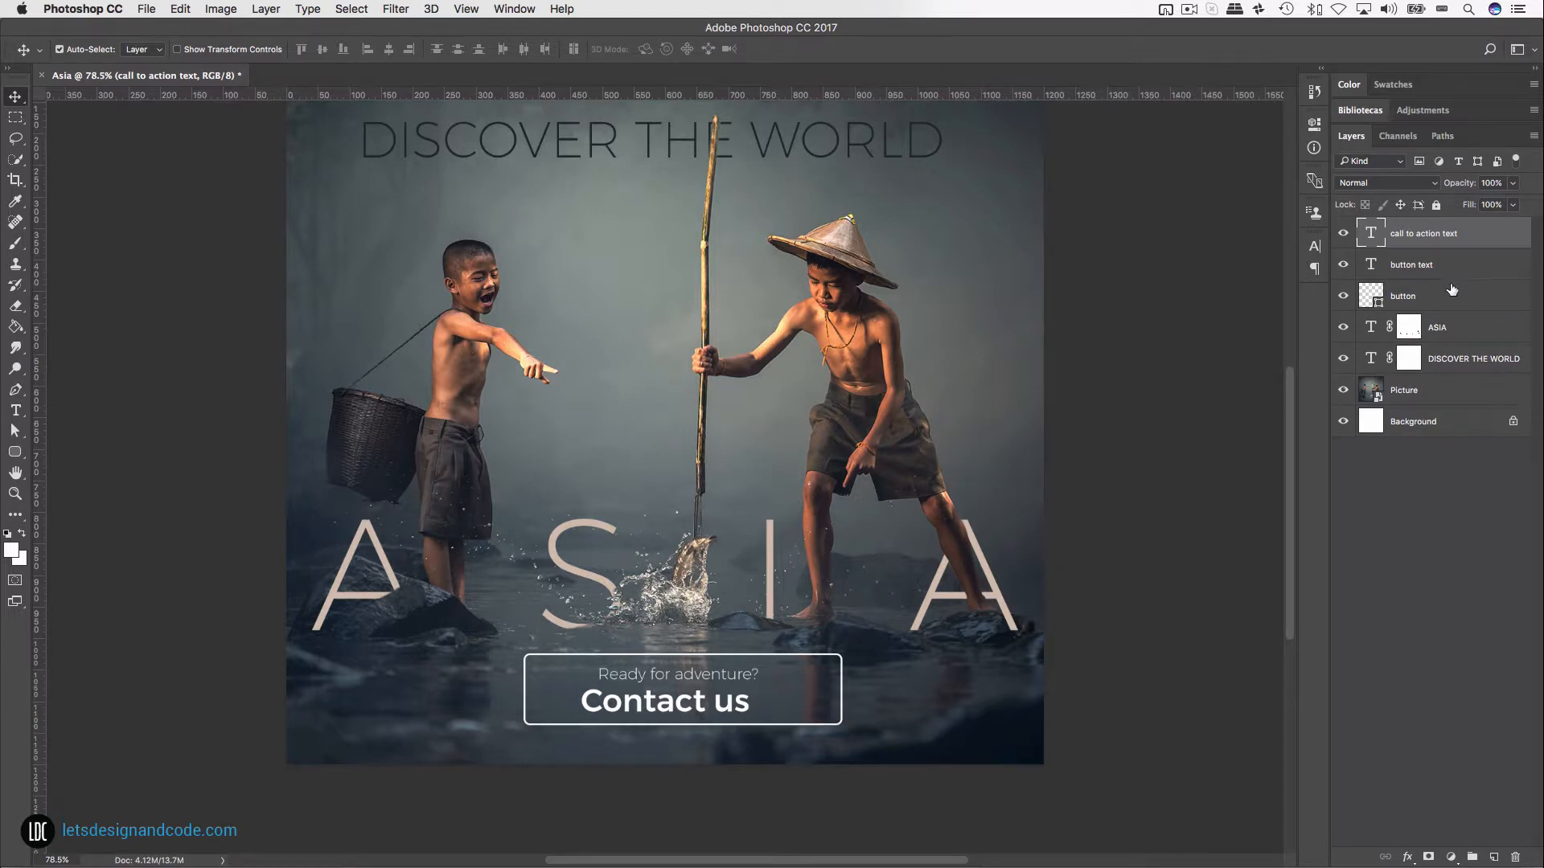
# Step: Align the button outline and its two text layers on their horizontal centers
pyautogui.click(1480, 265)
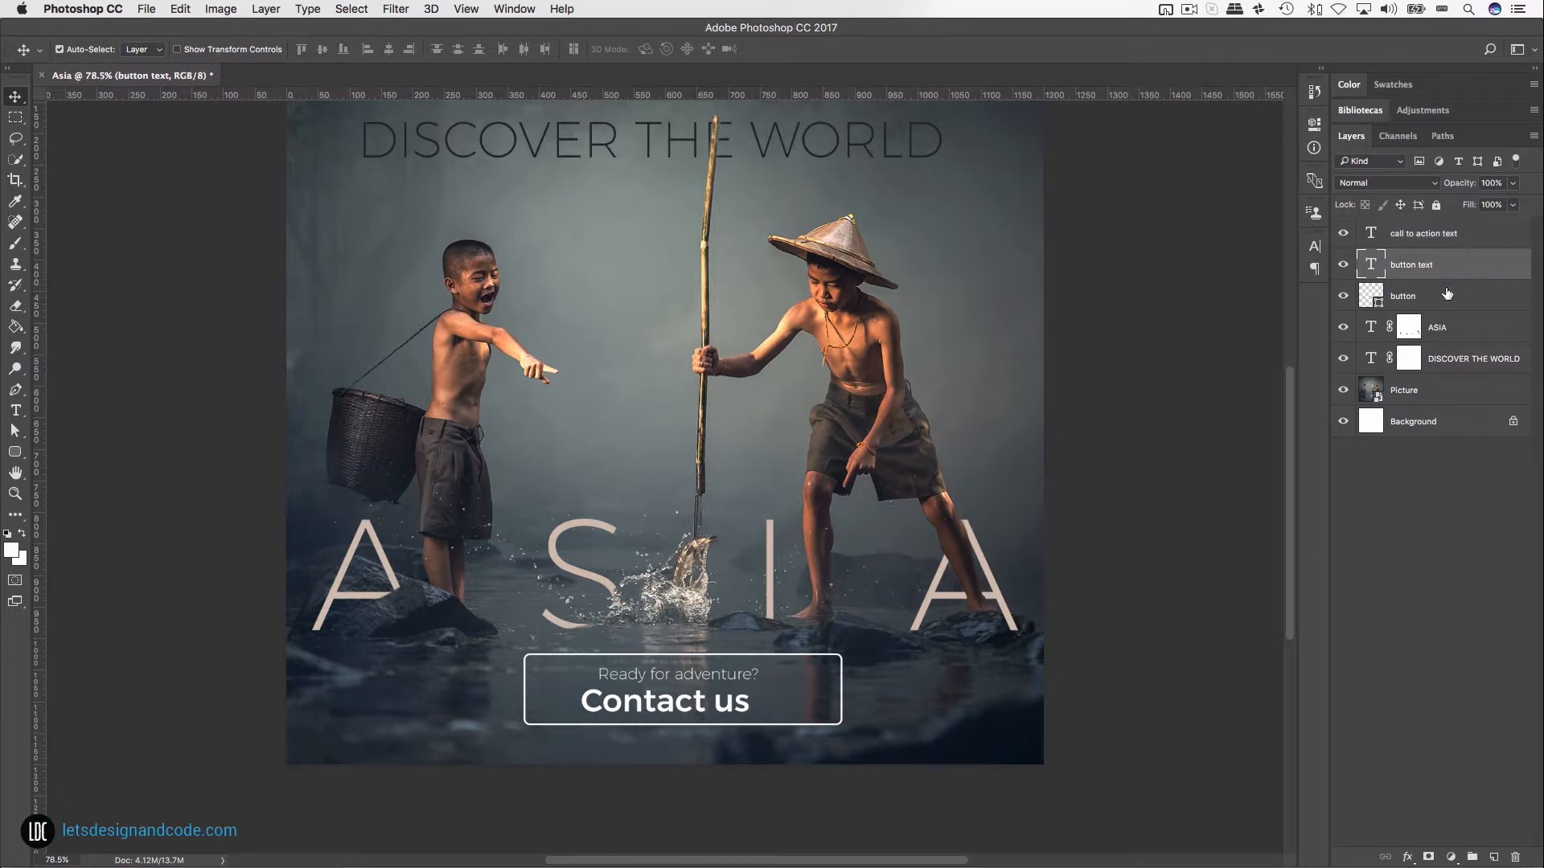
pyautogui.keyDown('shift'); pyautogui.click(1448, 294); pyautogui.keyUp('shift')
pyautogui.keyDown('shift'); pyautogui.click(1484, 237); pyautogui.keyUp('shift')
pyautogui.press('v')
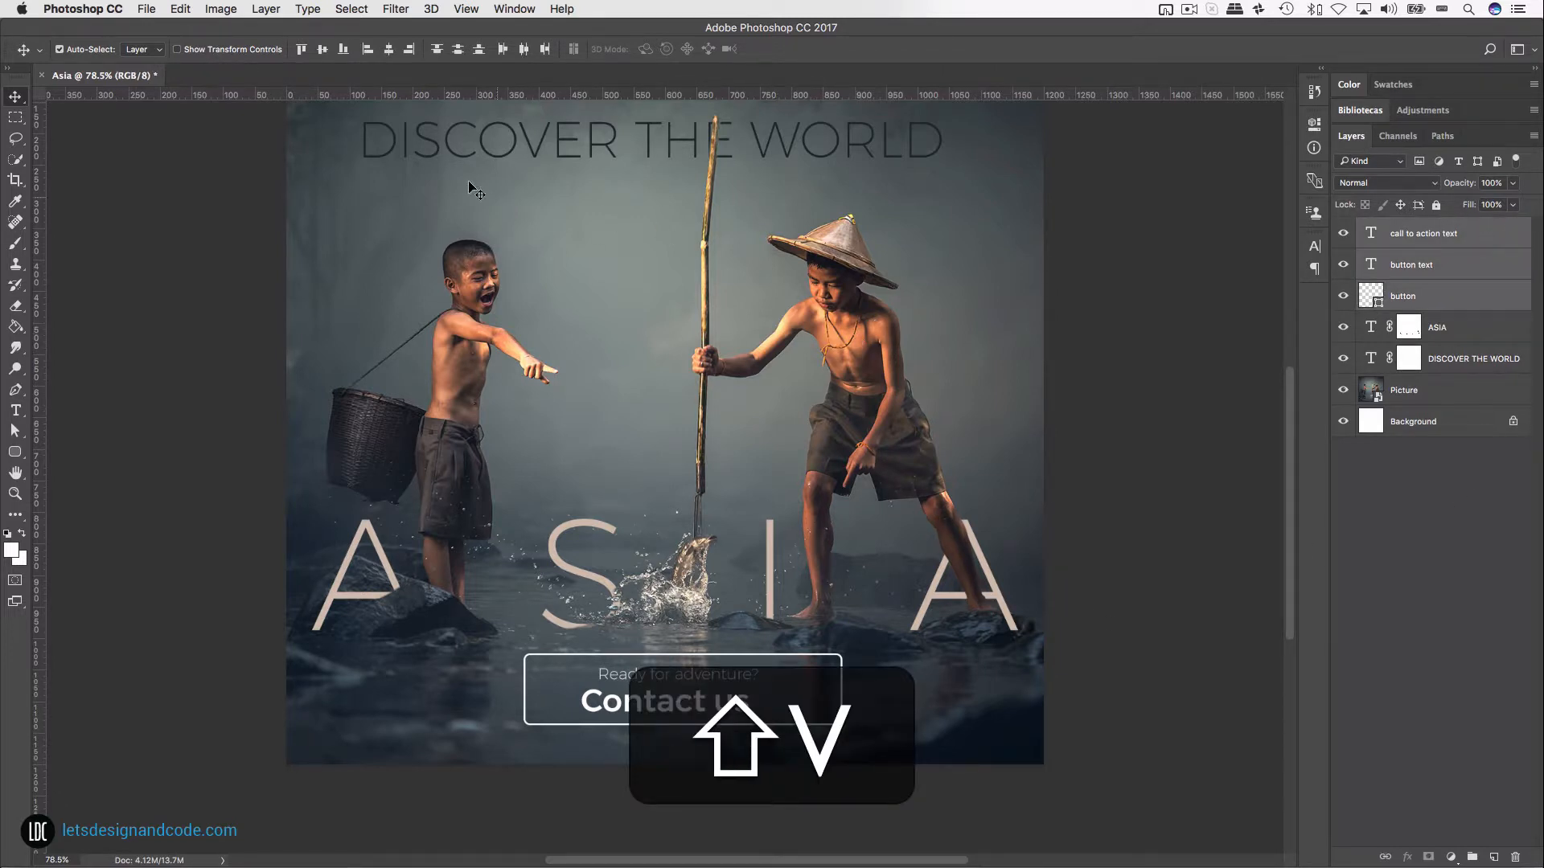
pyautogui.click(388, 49)
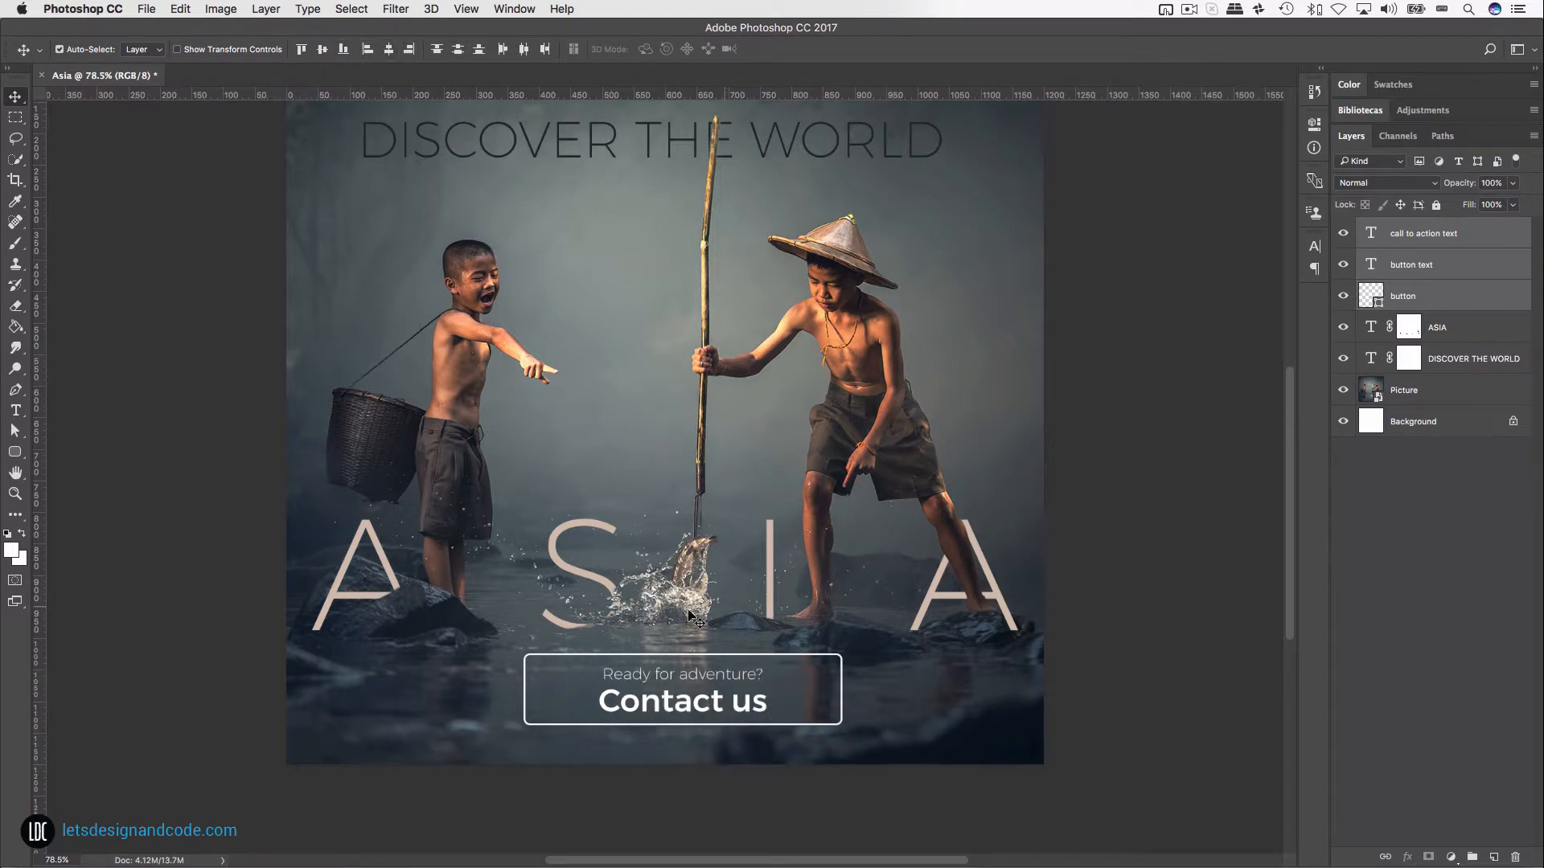
# Step: Group the button outline and its two text layers and name the group CTA
pyautogui.click(1382, 858)
pyautogui.press('super+g')
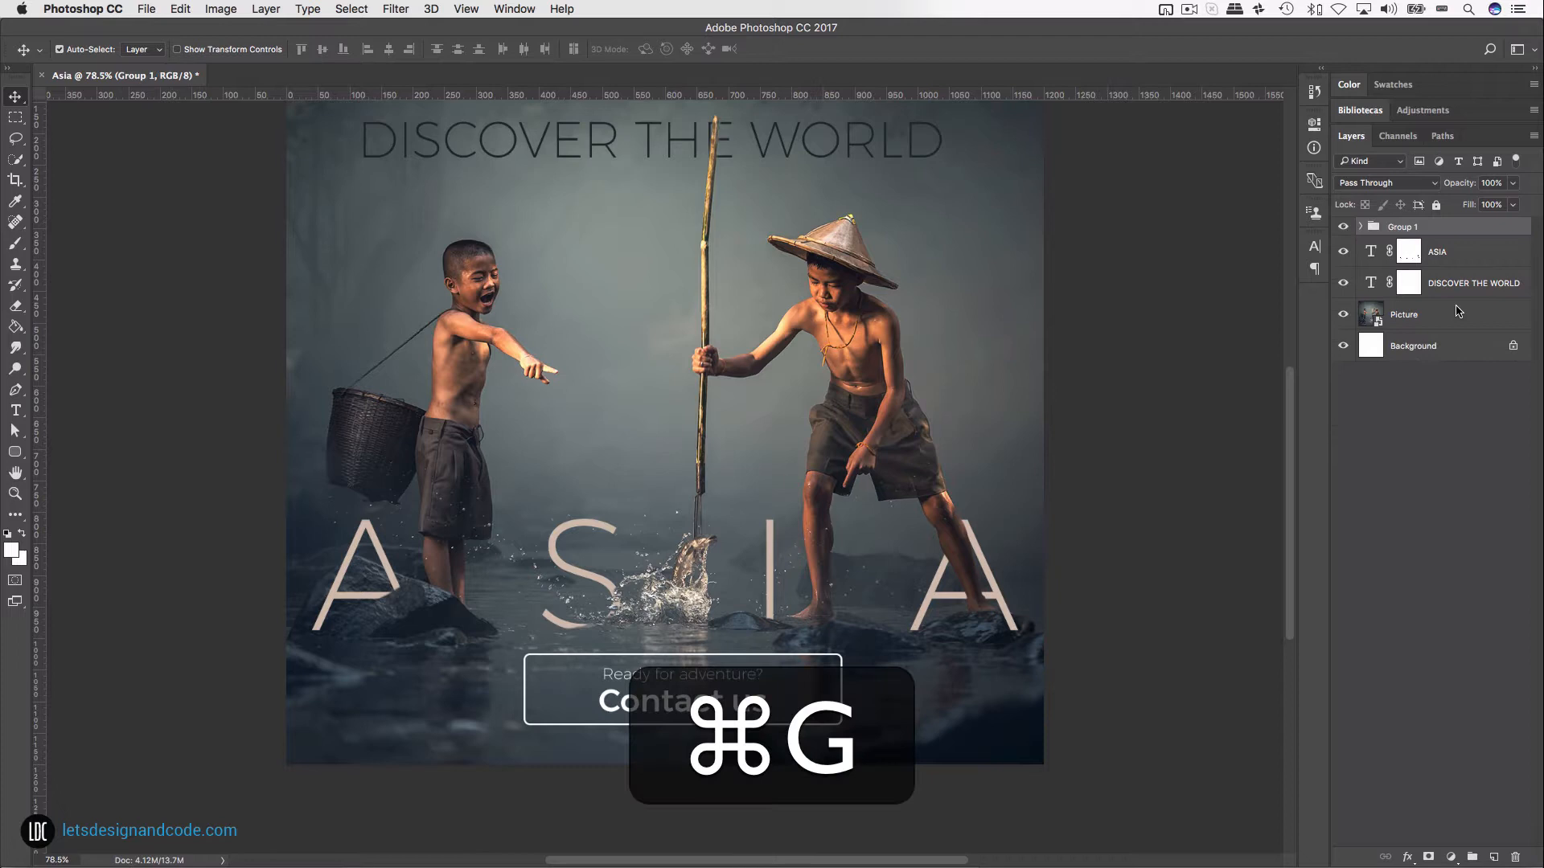
pyautogui.doubleClick(1402, 228)
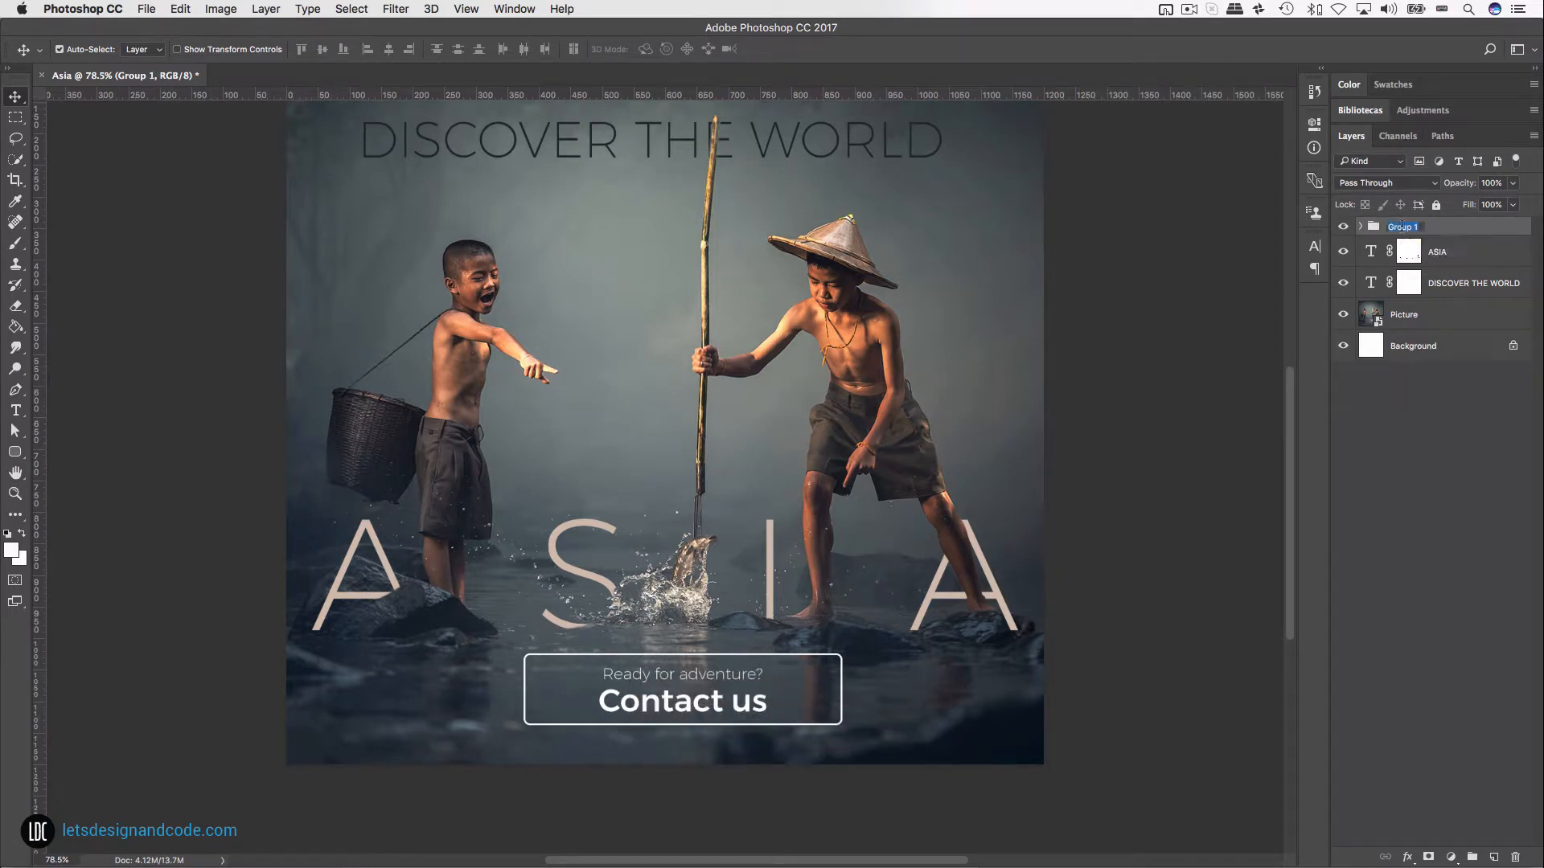
pyautogui.write('call to action')
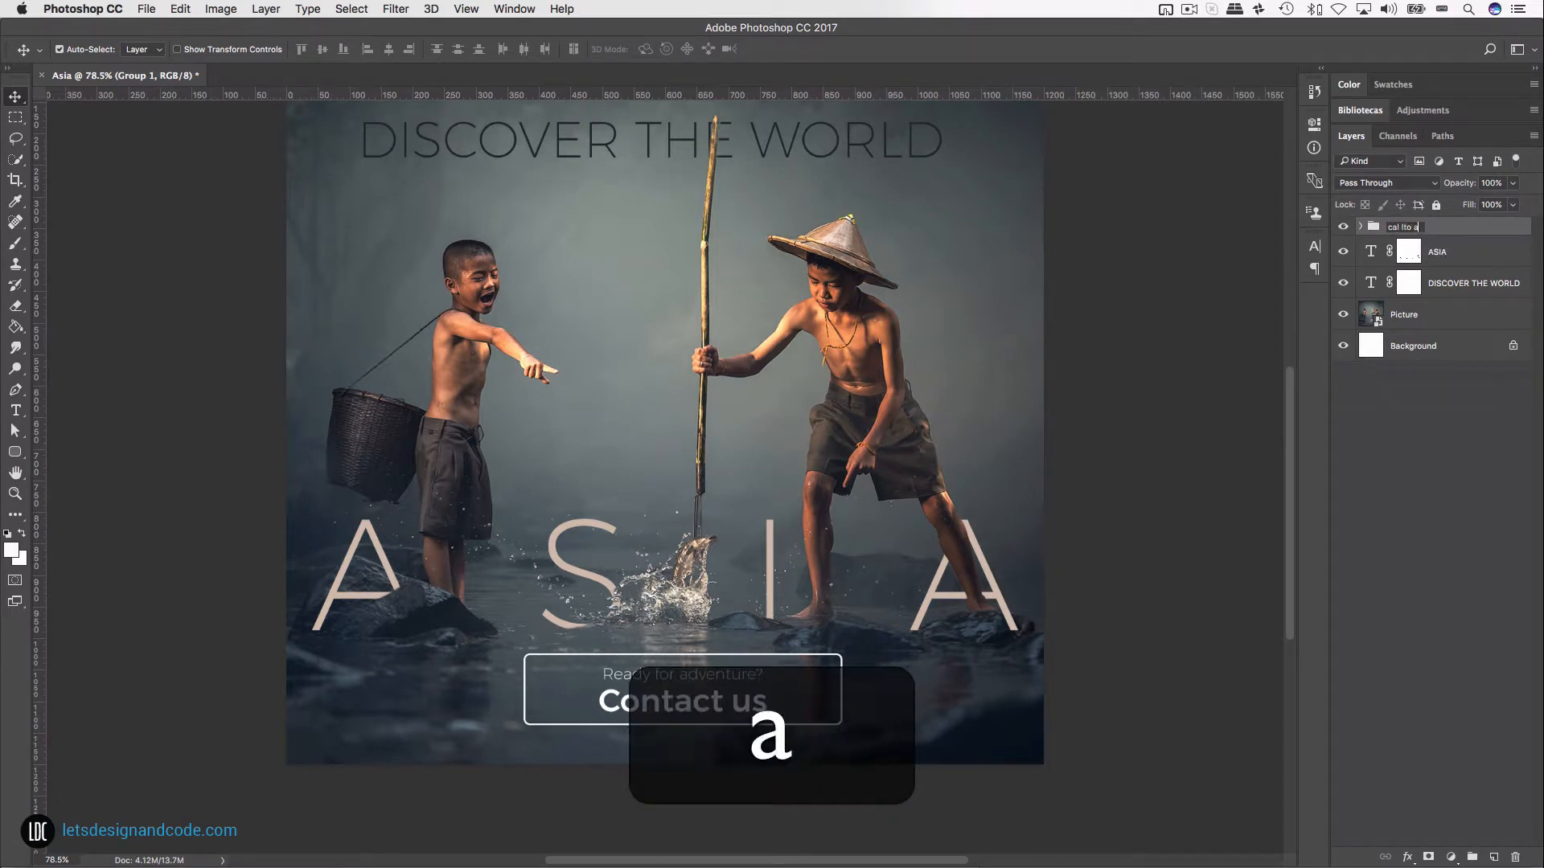
pyautogui.press('shift+super+Left')
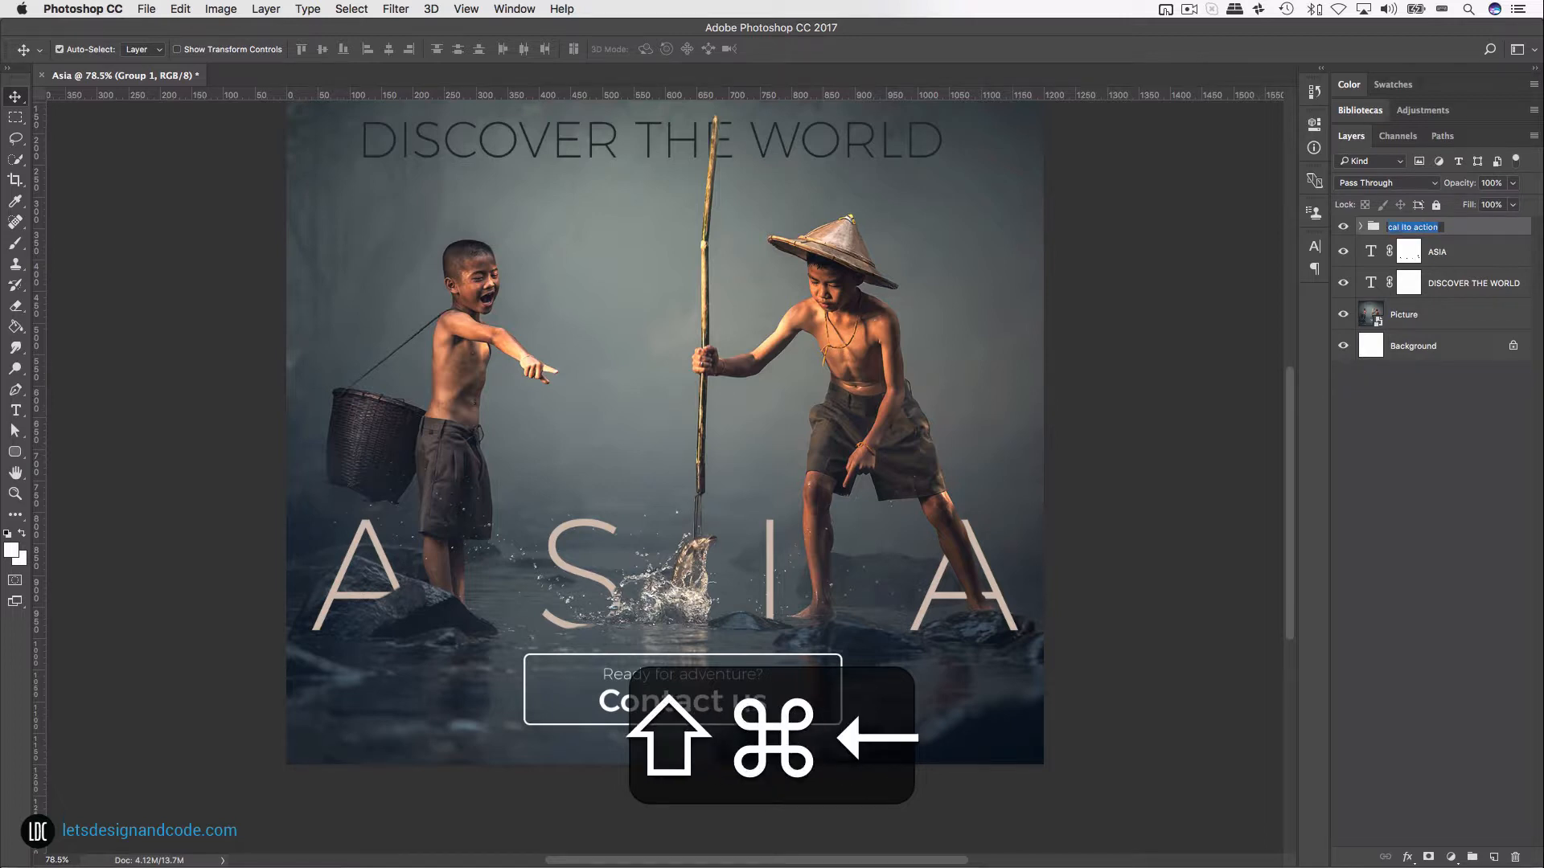
pyautogui.write('CTA')
pyautogui.hotkey('shift', 'Return')
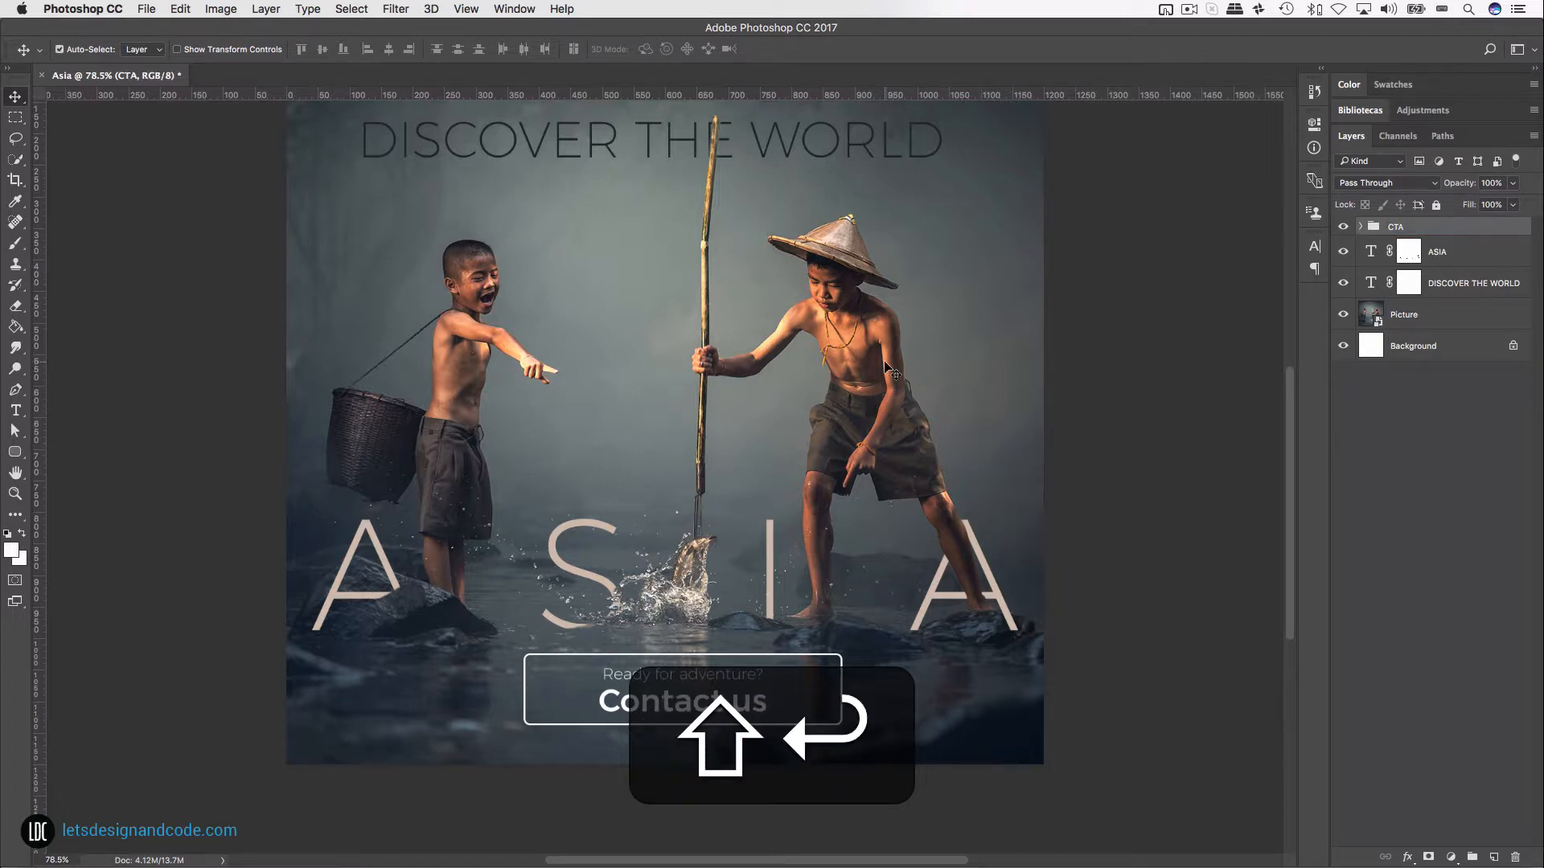
# Step: Center the CTA group horizontally on the whole canvas and clear the selection
pyautogui.press('v')
pyautogui.press('super+a')
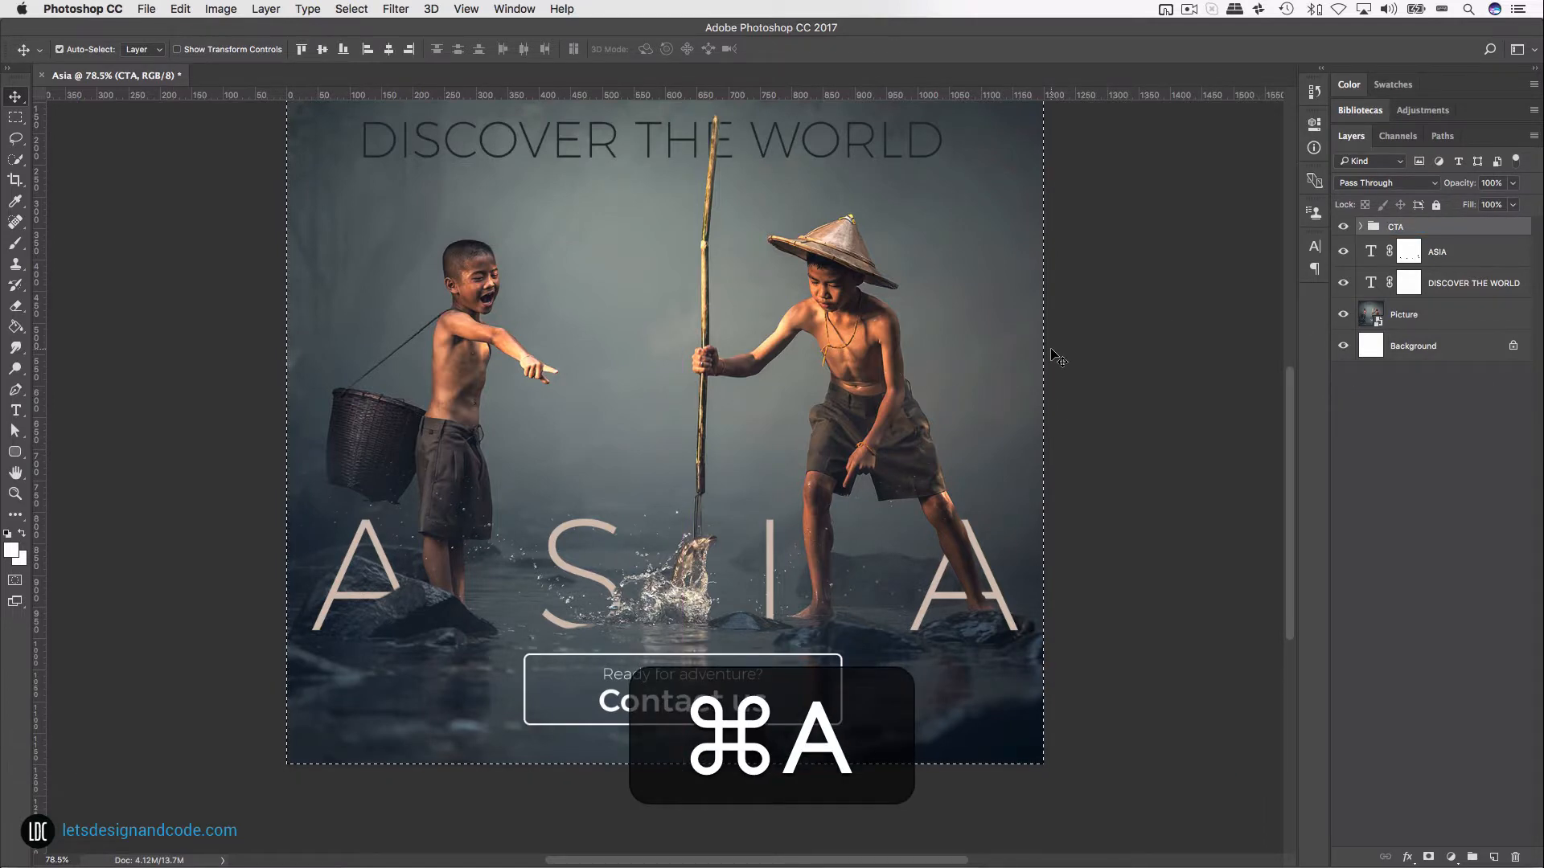
pyautogui.click(389, 49)
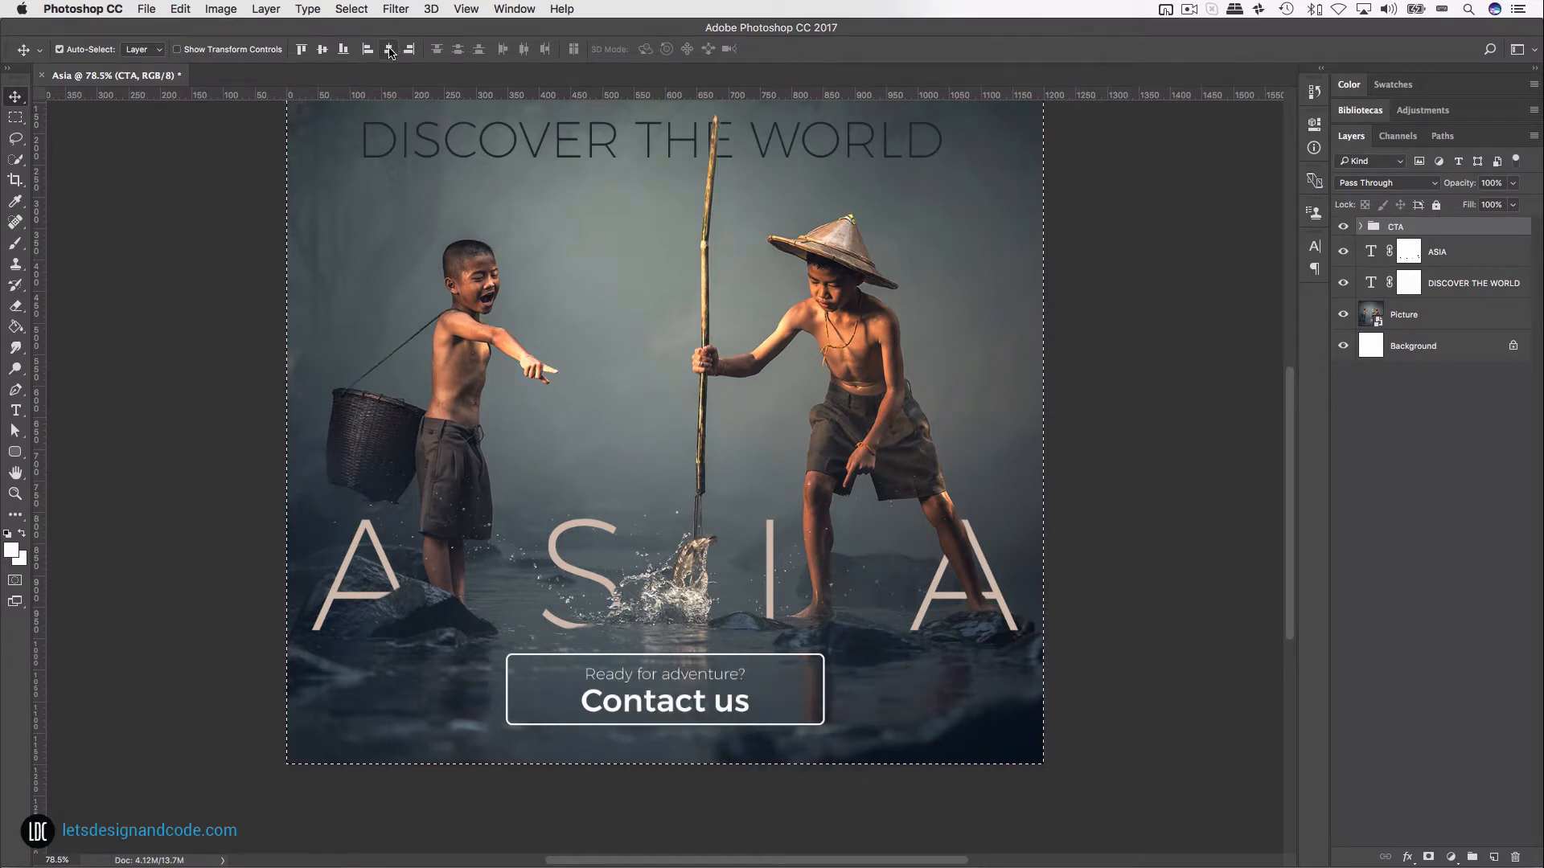
pyautogui.press('super+d')
pyautogui.press('super+v')
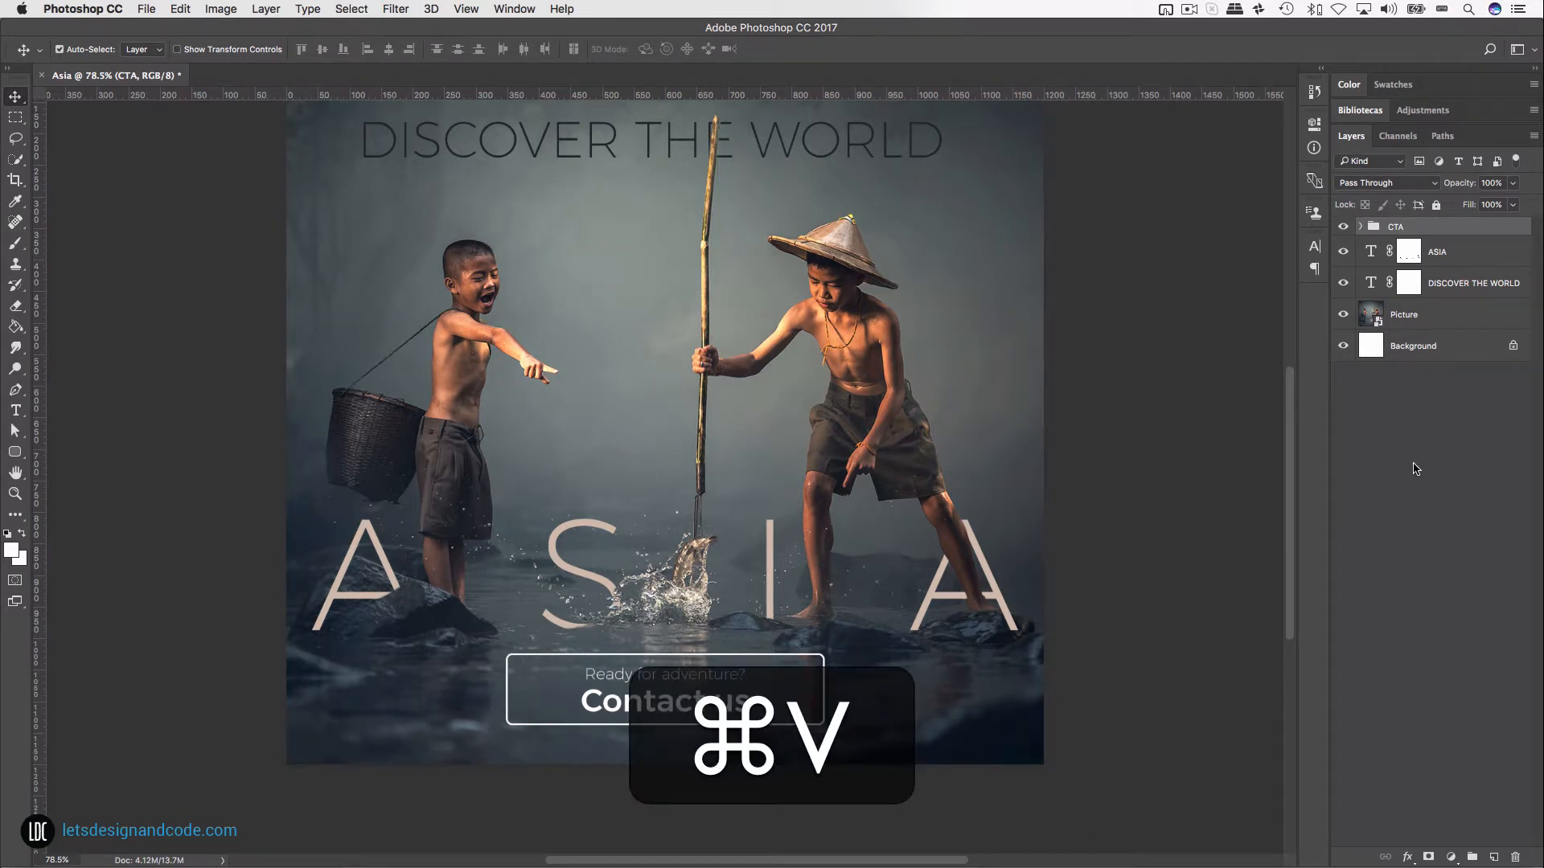
# Step: Move the CTA group down by 20 px, farther below the ASIA text
pyautogui.hotkey('shift', 'Down')
pyautogui.hotkey('shift', 'Down')
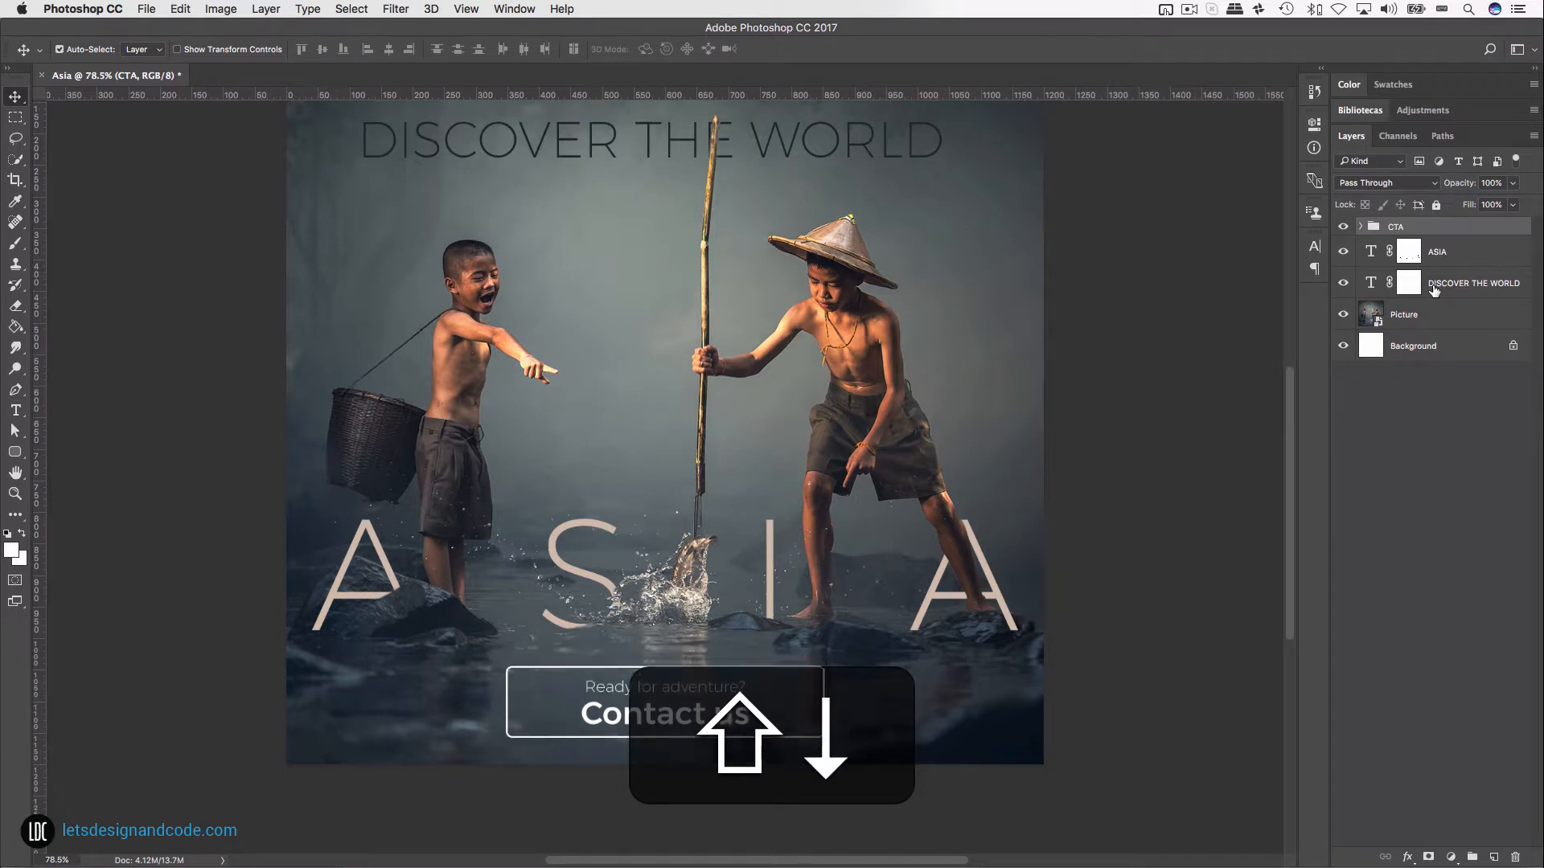
pyautogui.press('super+shift+0')
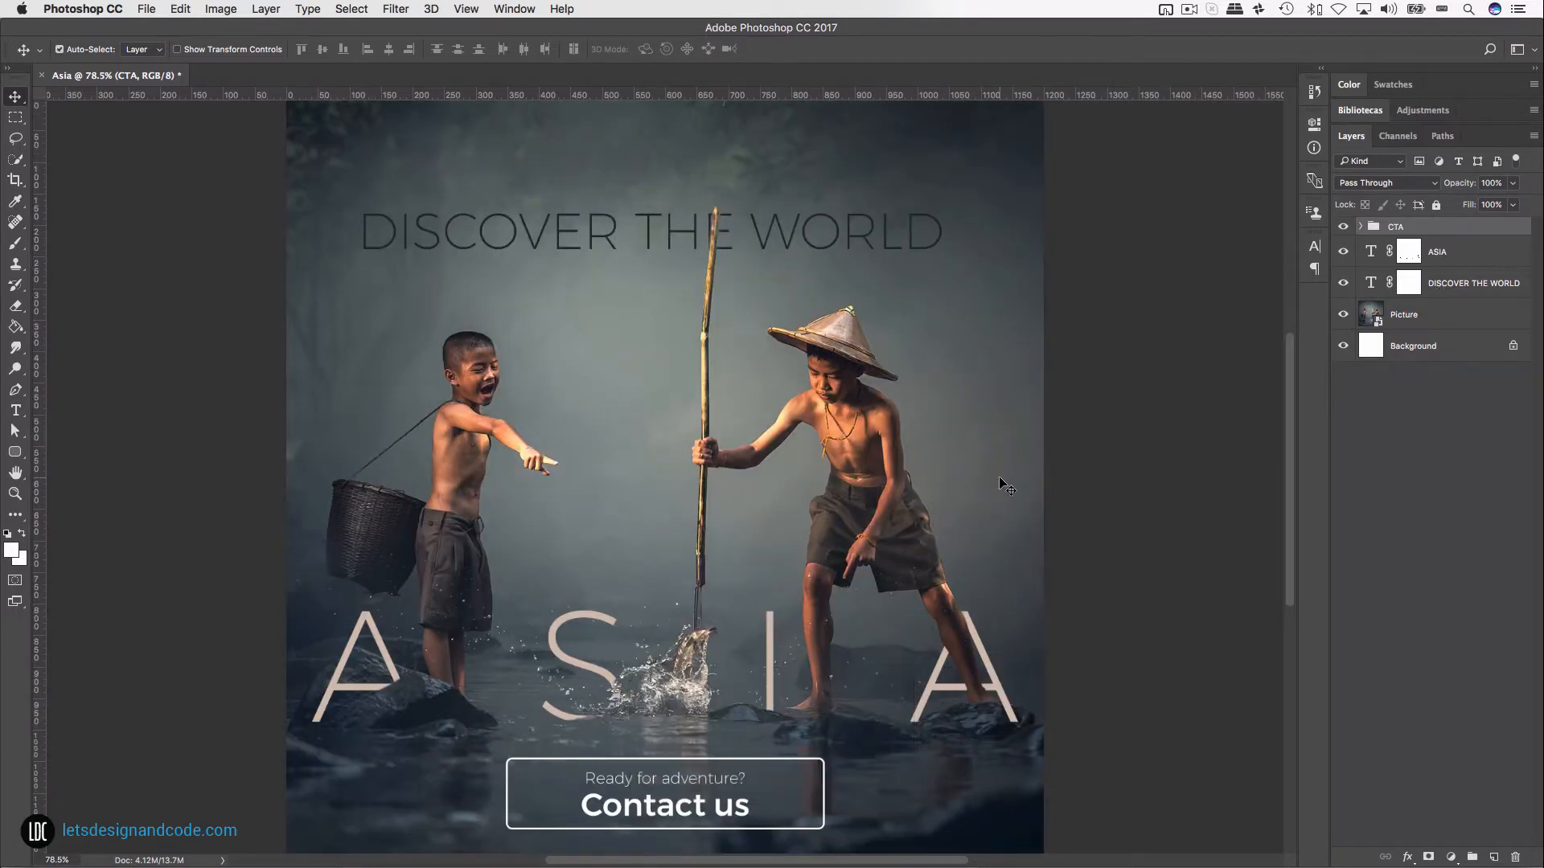
# Step: Save the design as Asia.psd in Photoshop format, with layers, in the Social Media Projects folder
pyautogui.click(148, 8)
pyautogui.click(172, 159)
pyautogui.click(181, 404)
pyautogui.click(1013, 785)
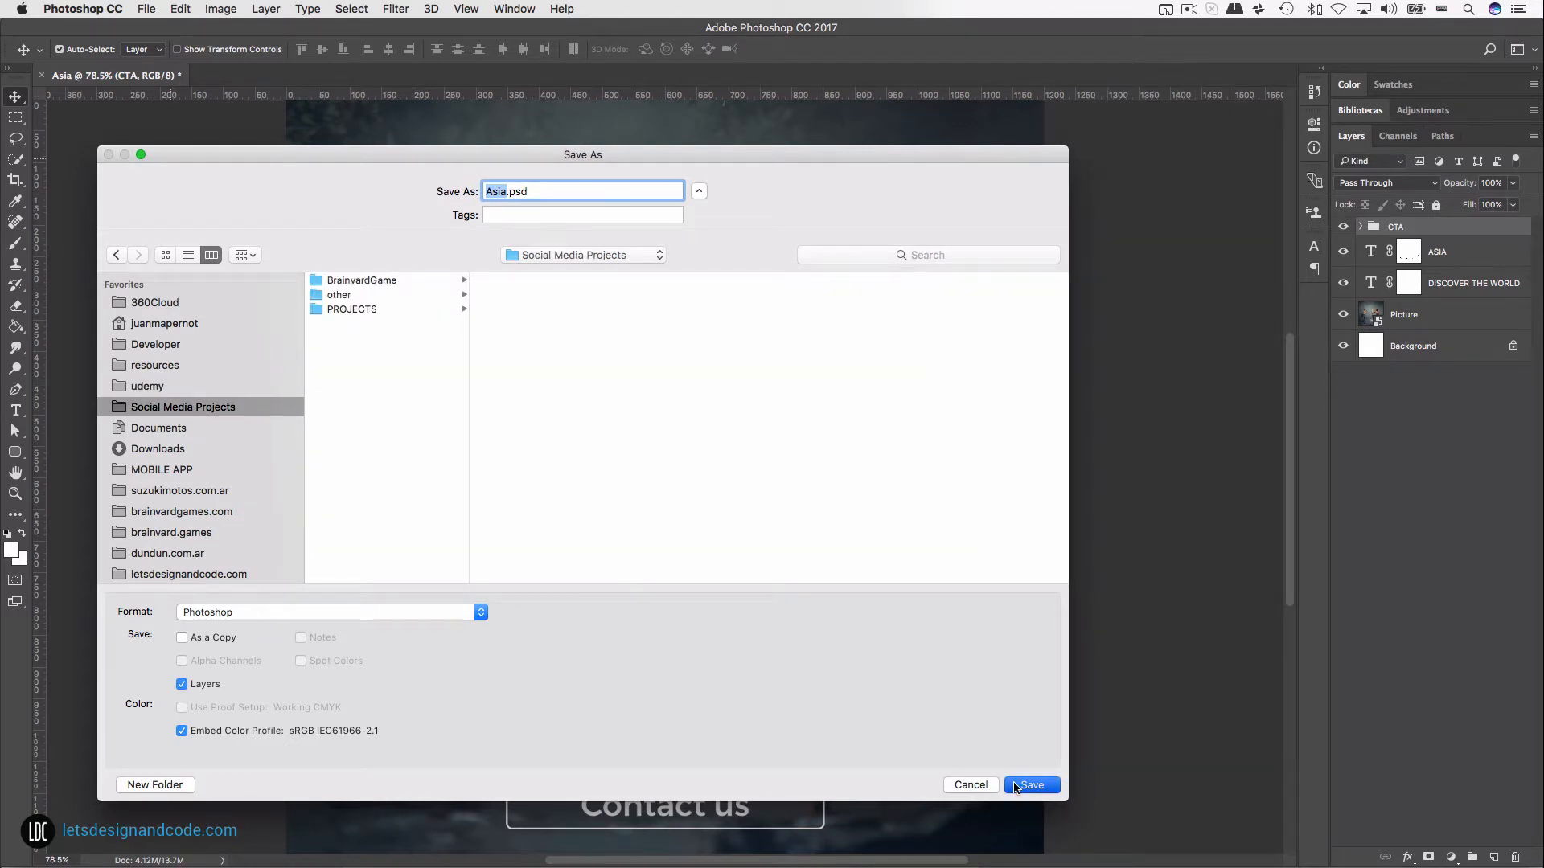
pyautogui.click(755, 303)
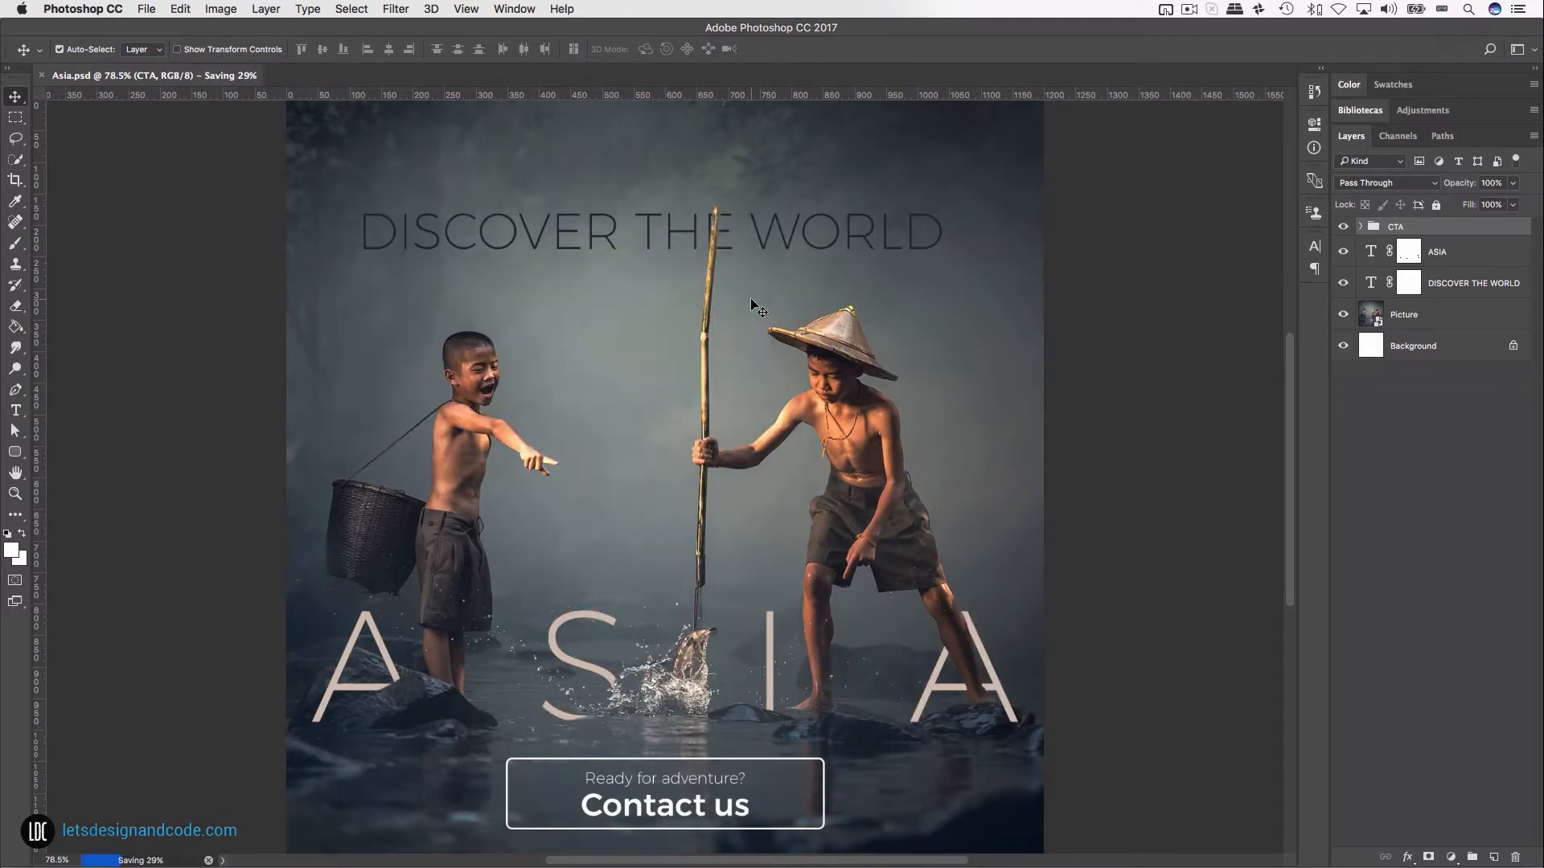
# Step: Export the design as a 1200 x 1200 px JPG at 100% quality
pyautogui.press('alt+shift+super+w')
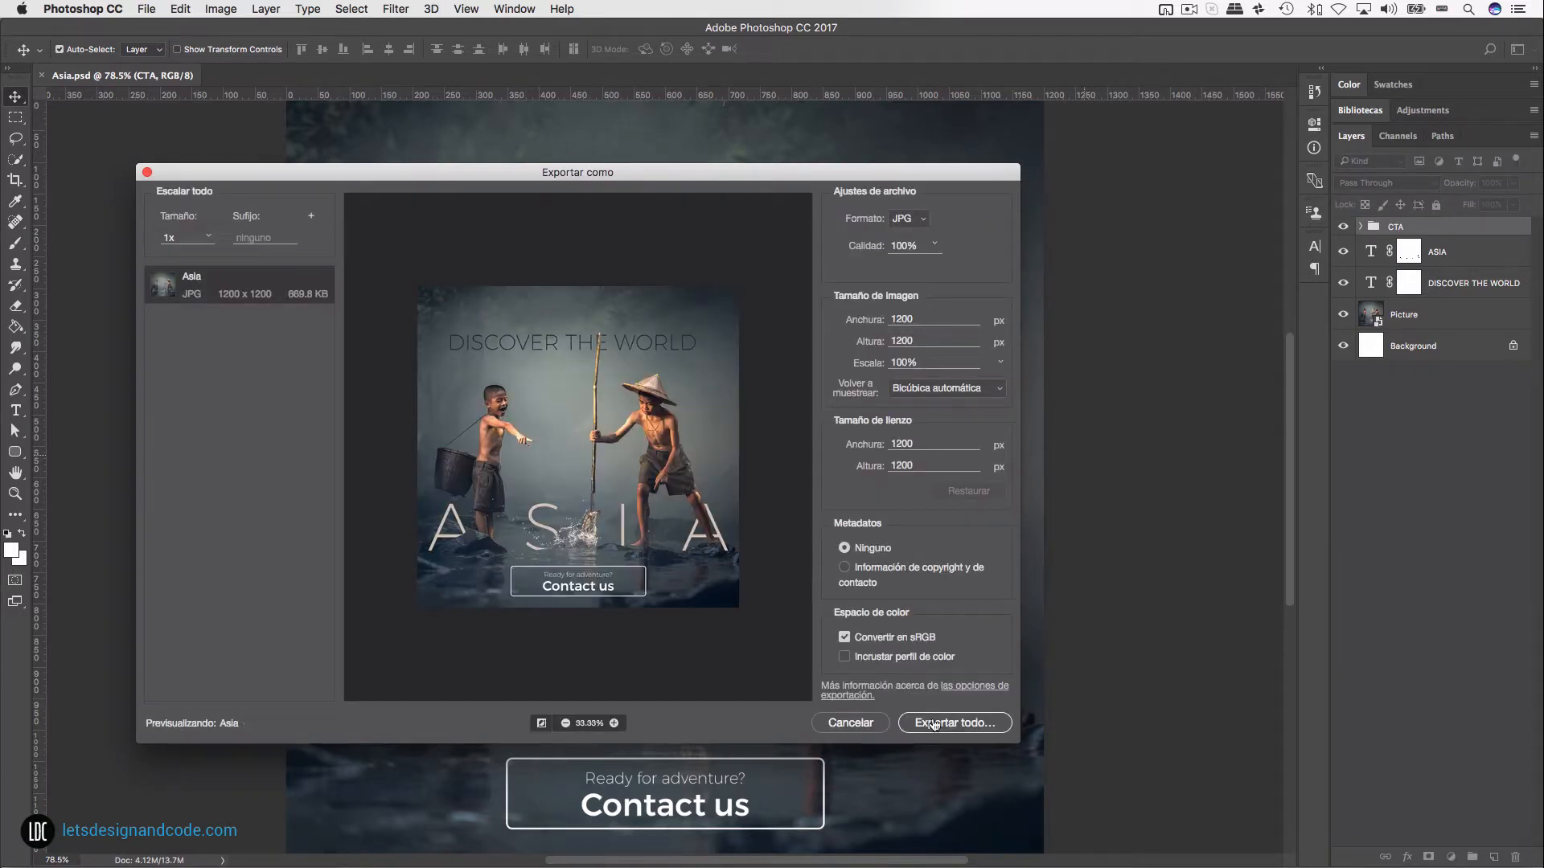
pyautogui.click(933, 724)
pyautogui.click(1128, 672)
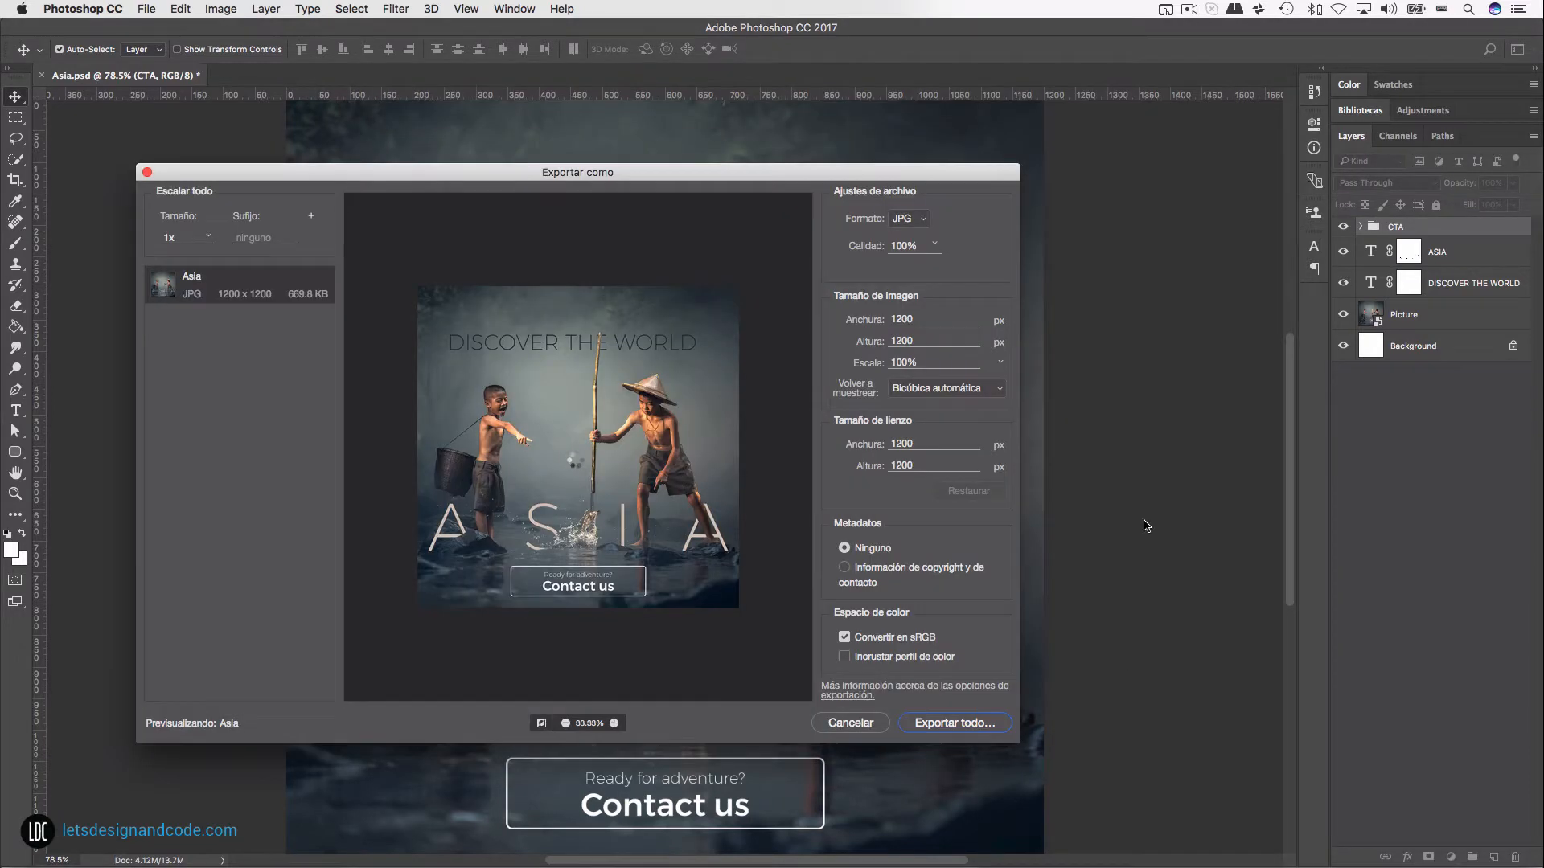